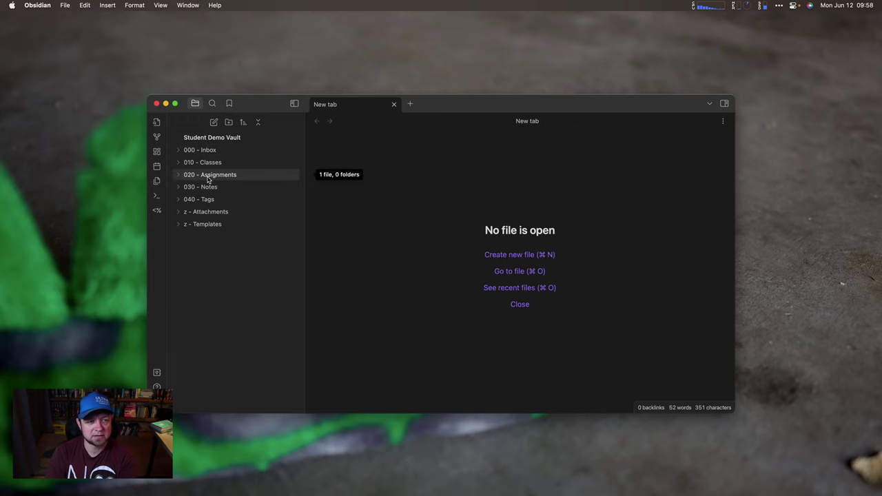
left_click(179, 163)
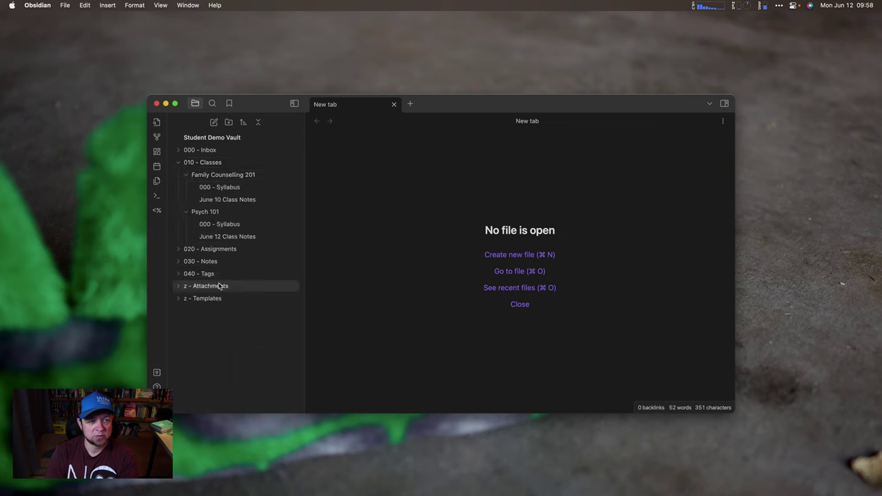
left_click(177, 250)
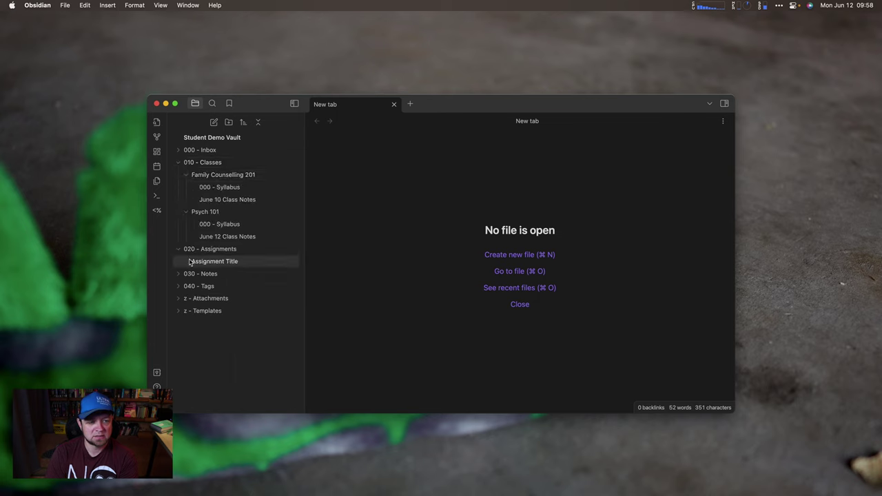
left_click(178, 275)
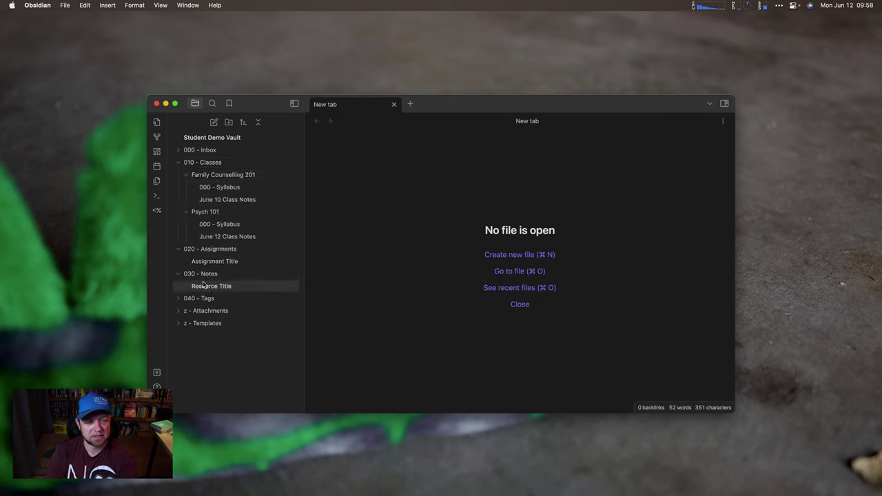
left_click(180, 300)
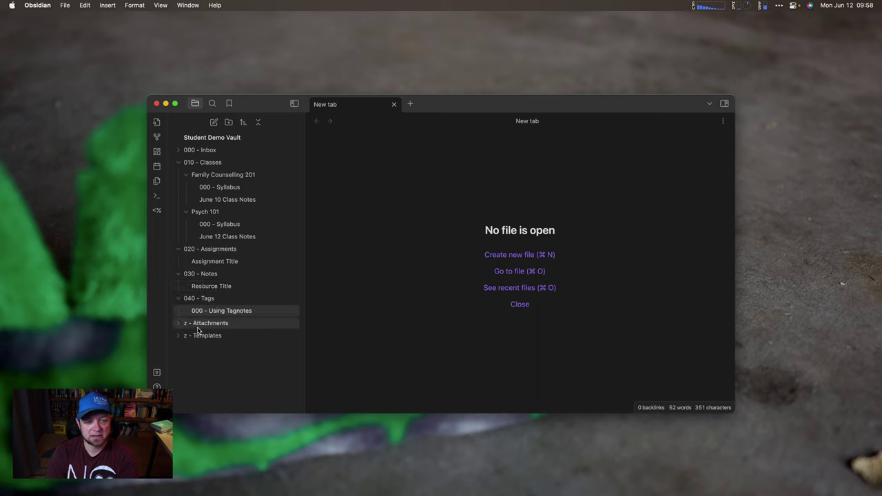
left_click(178, 163)
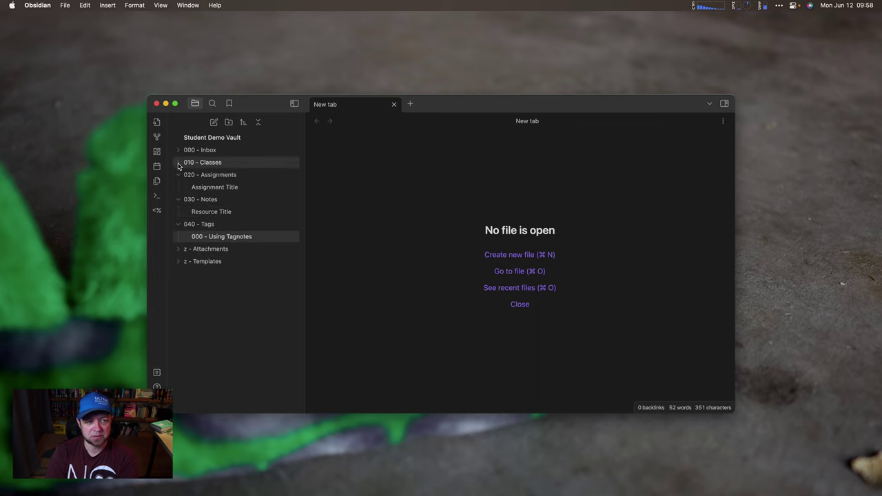
left_click(178, 175)
left_click(178, 186)
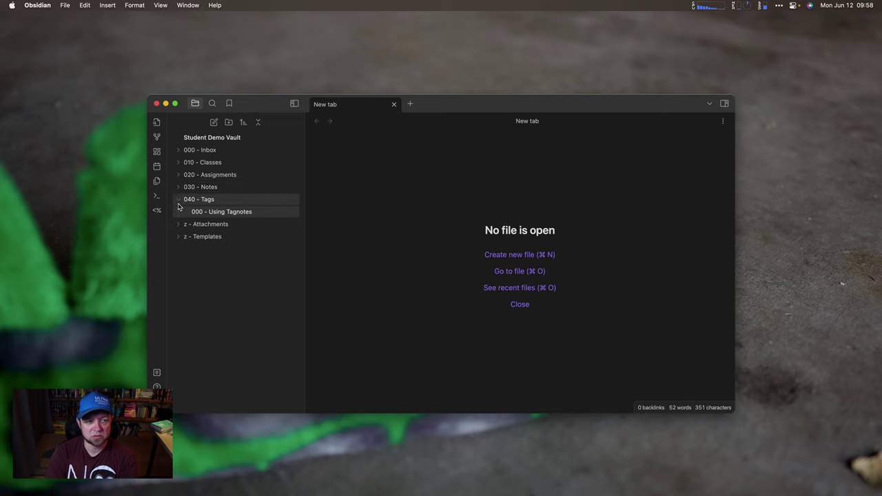
left_click(178, 199)
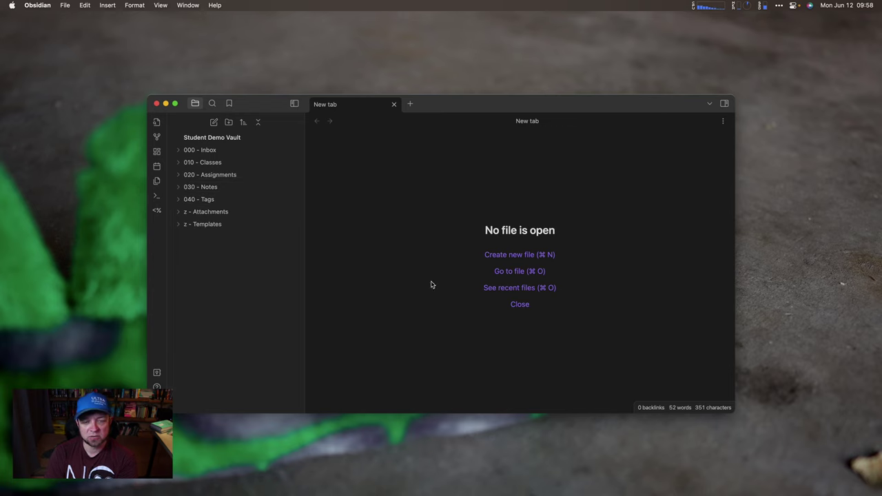
left_click(187, 151)
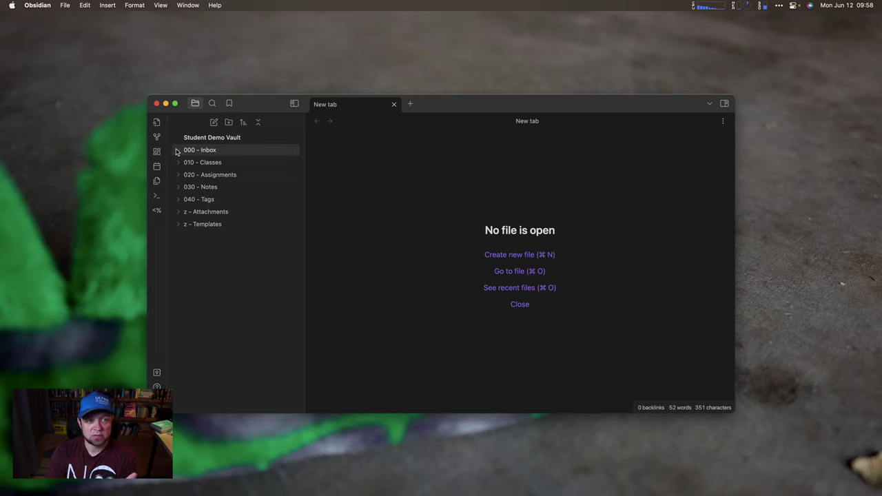
left_click(177, 151)
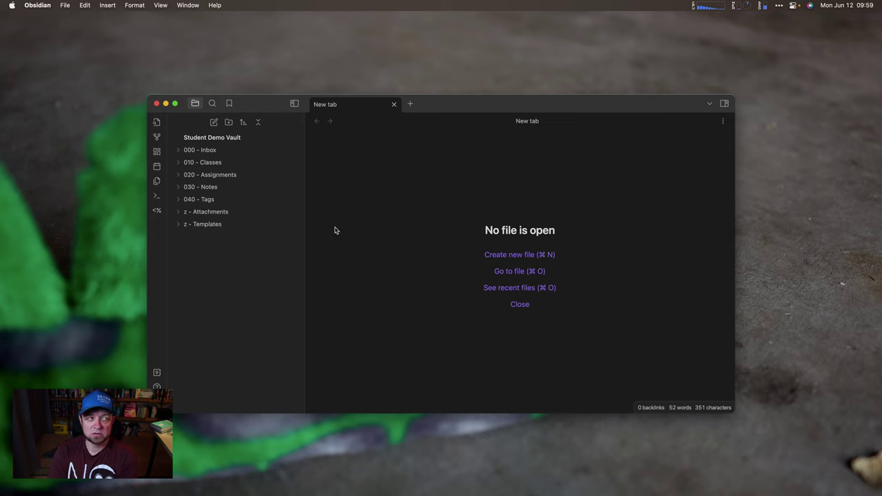
Expand 010 - Classes › Family Counselling 201 and open its 000 - Syllabus note.
left_click(179, 165)
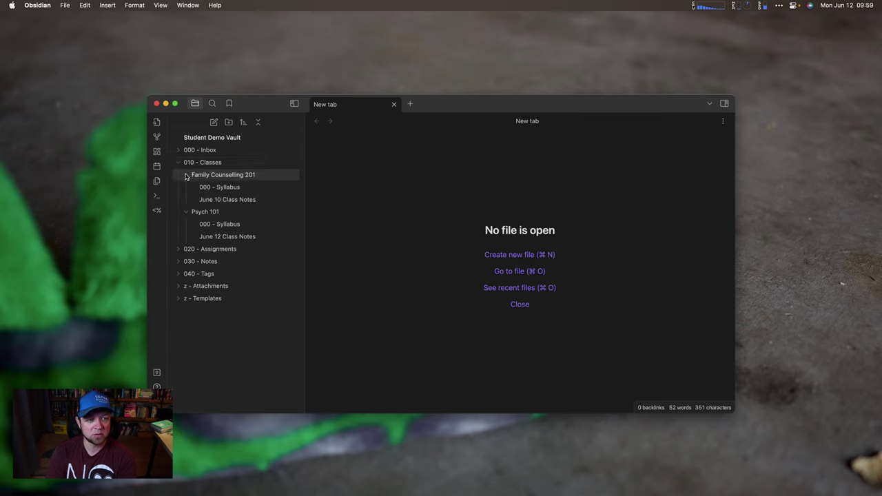
left_click(186, 176)
left_click(187, 187)
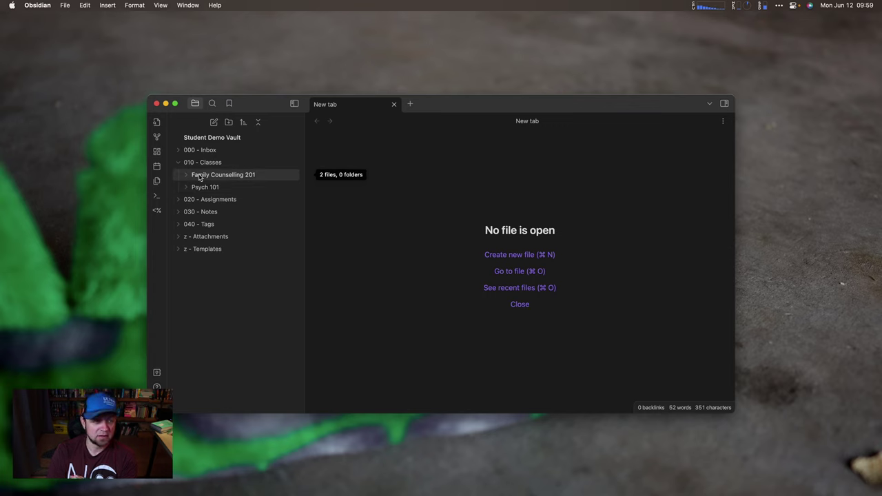
left_click(200, 177)
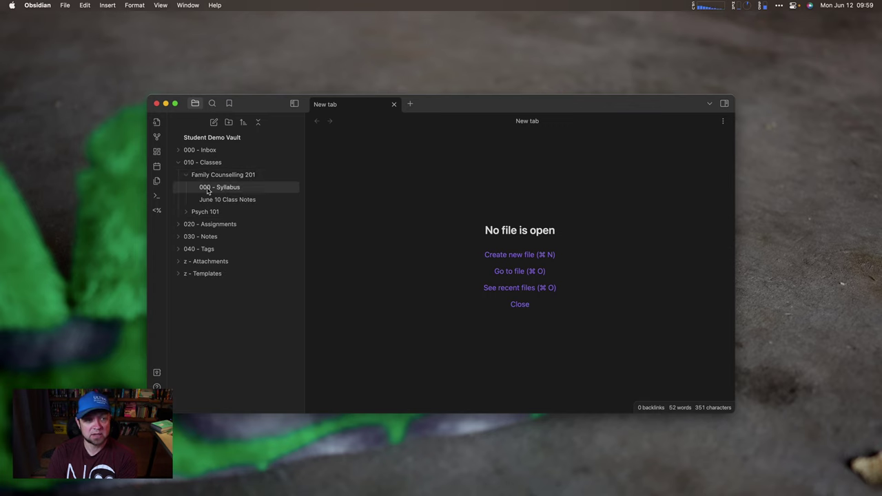
left_click(209, 190)
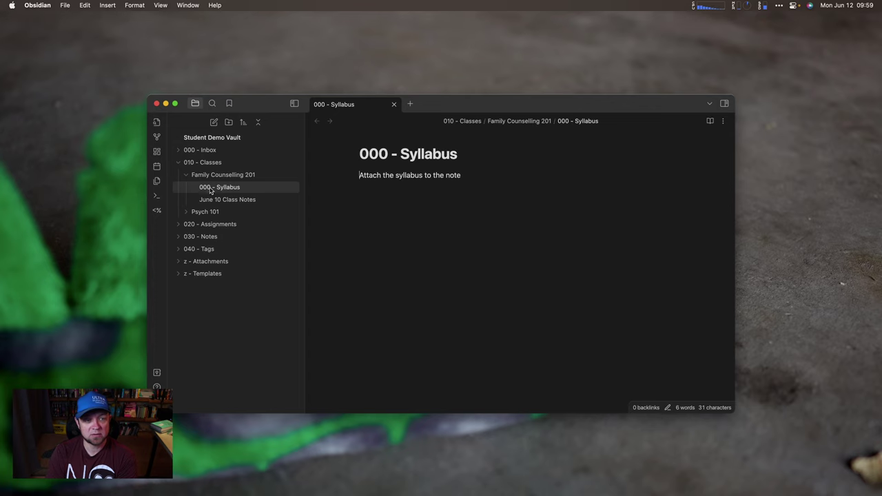
Add the #familycounselling201 tag on a new line above 'Attach the syllabus to the note'.
left_click(485, 245)
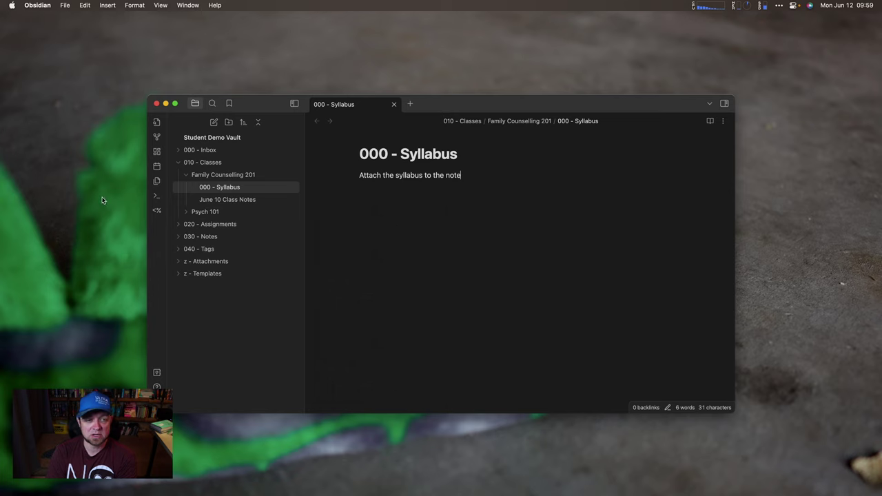
left_click(212, 200)
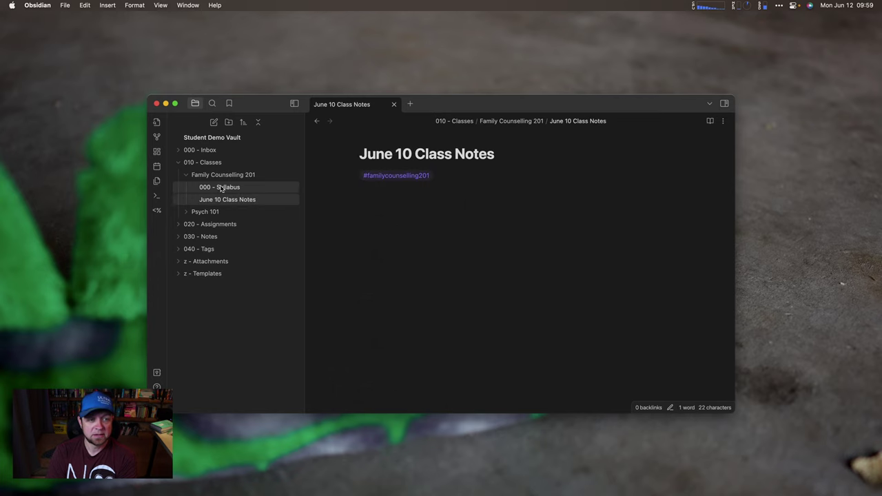
left_click(220, 186)
left_click(472, 161)
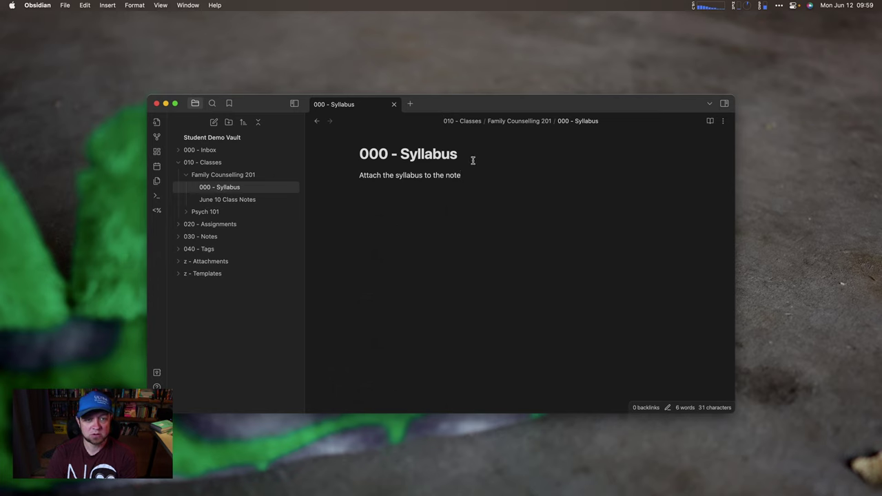
type("#")
key("BackSpace")
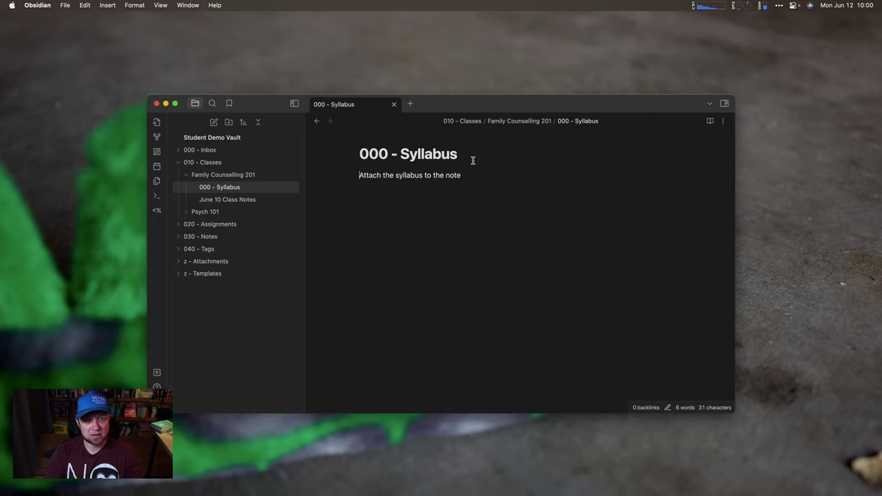
key("Return")
key("Up")
type("#fa")
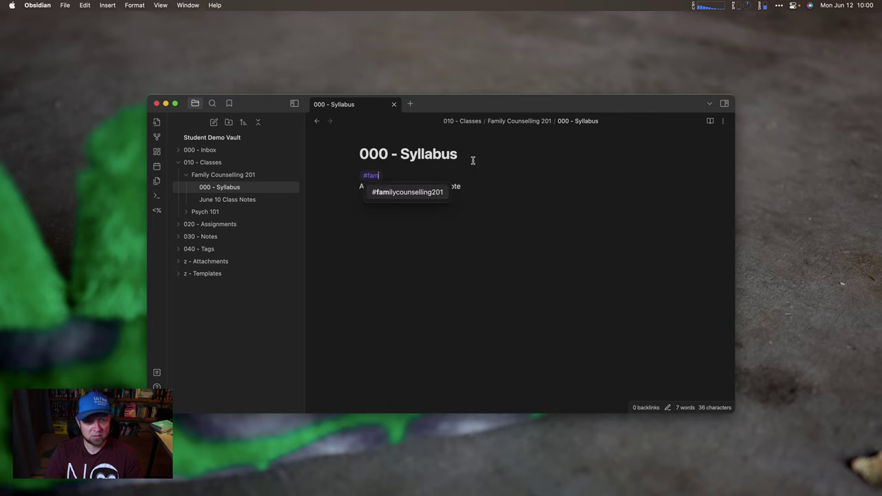
key("Return")
key("Return")
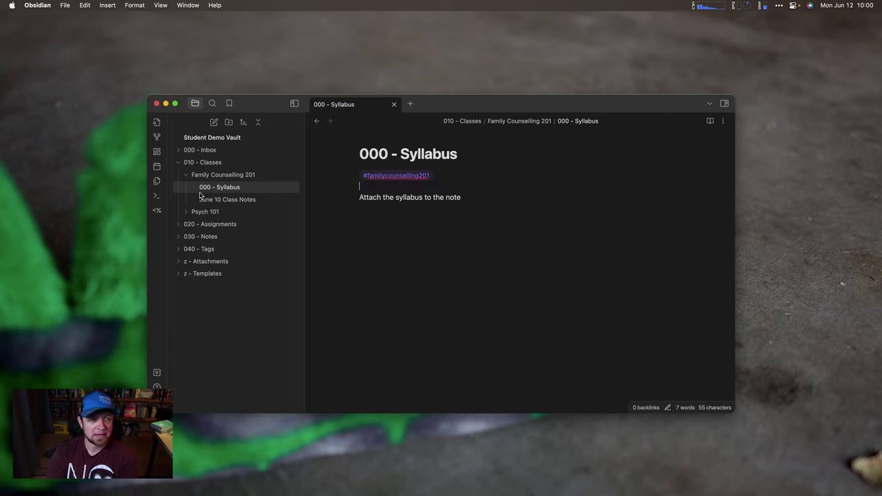
In June 10 Class Notes, add a 'bullet point notes' bullet below the tag.
left_click(238, 200)
left_click(474, 181)
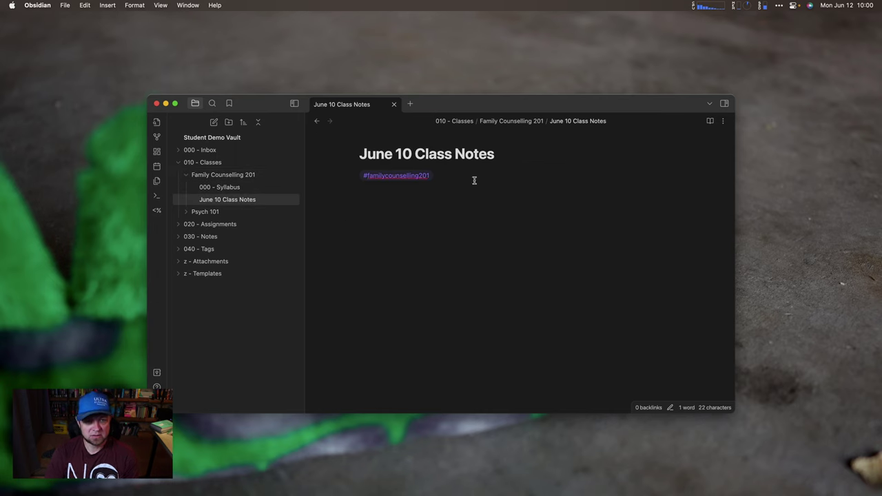
type("- ")
type("bullet point notes")
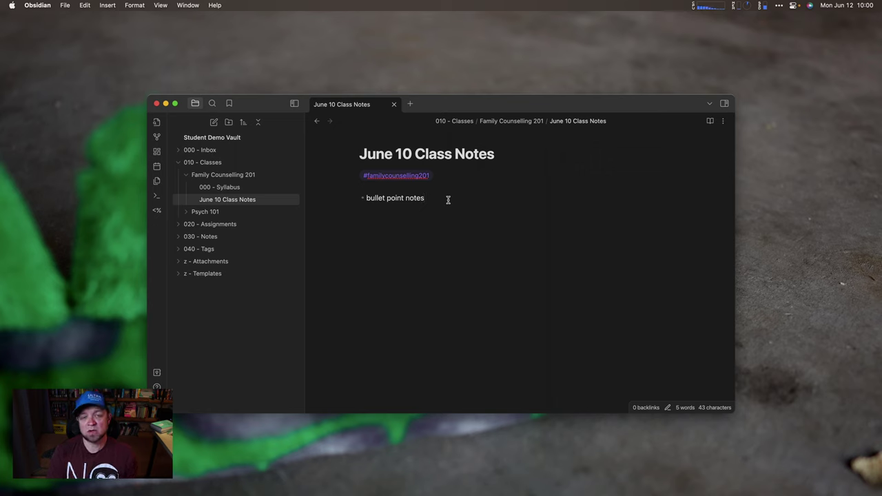
Add a checkbox task 'write as much as you can think of so you come back and link later'.
type("[[")
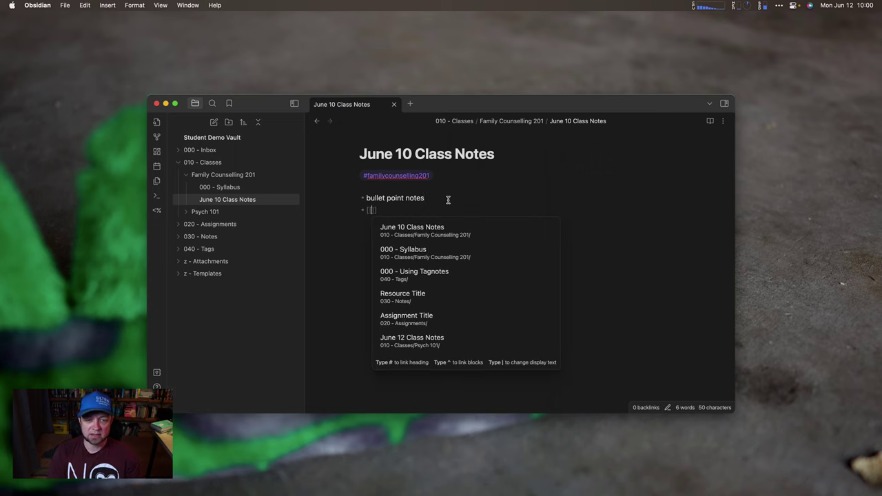
key("BackSpace")
key("BackSpace")
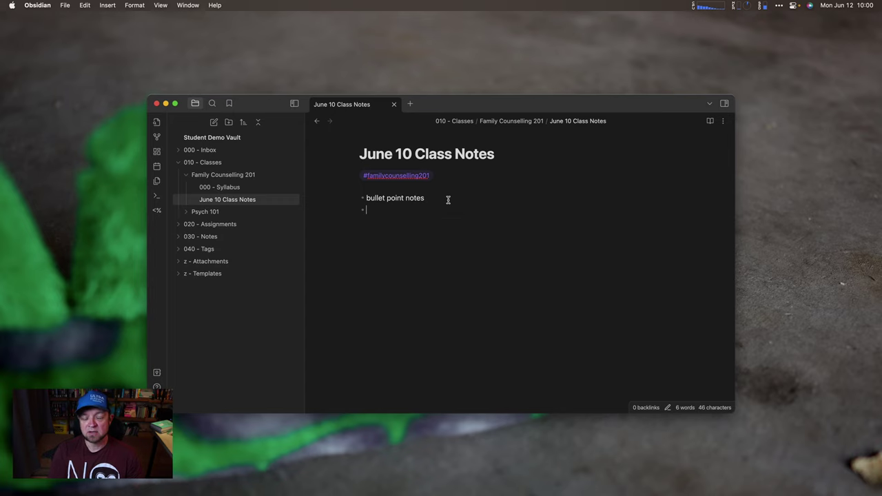
type("[ ]")
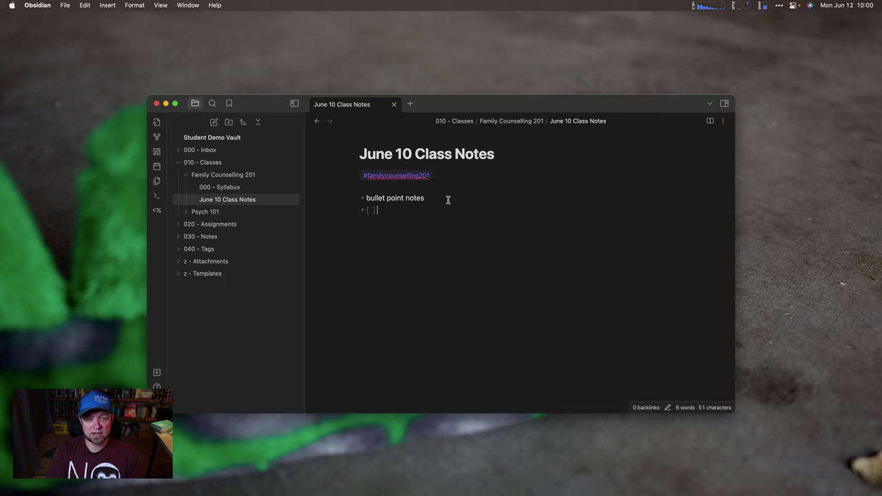
key("BackSpace")
type("wri")
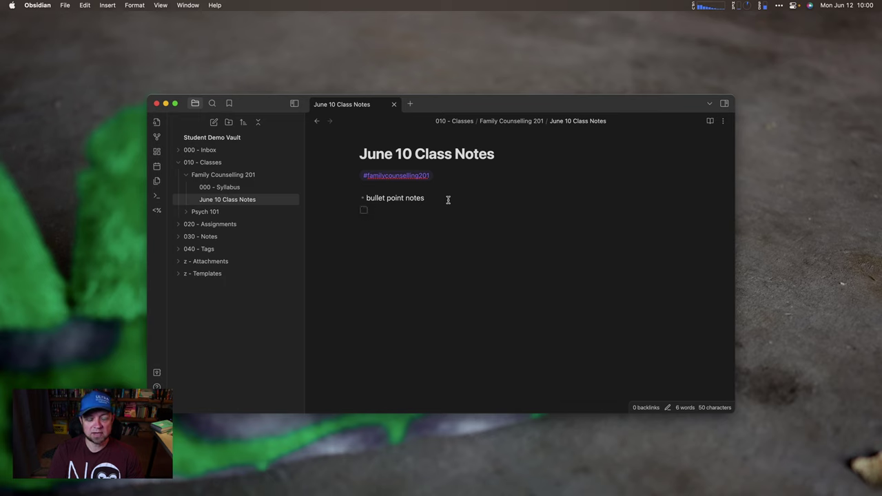
type("te as much ")
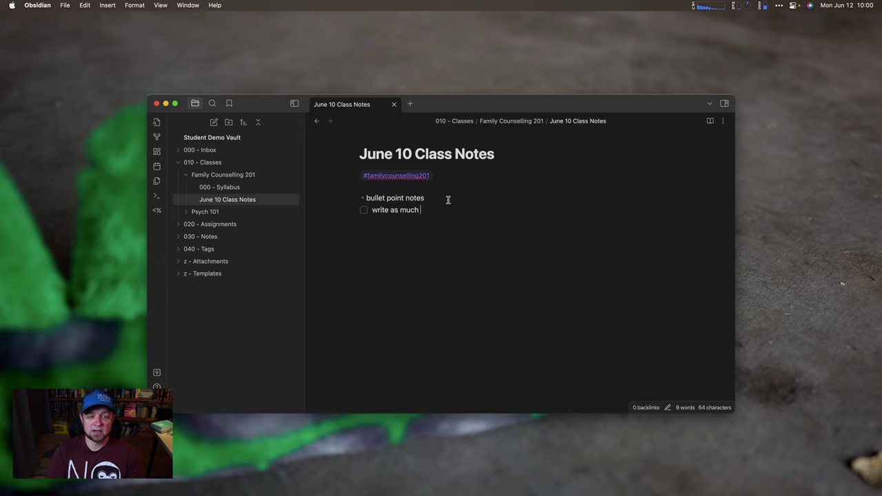
type("as you can think of so you c")
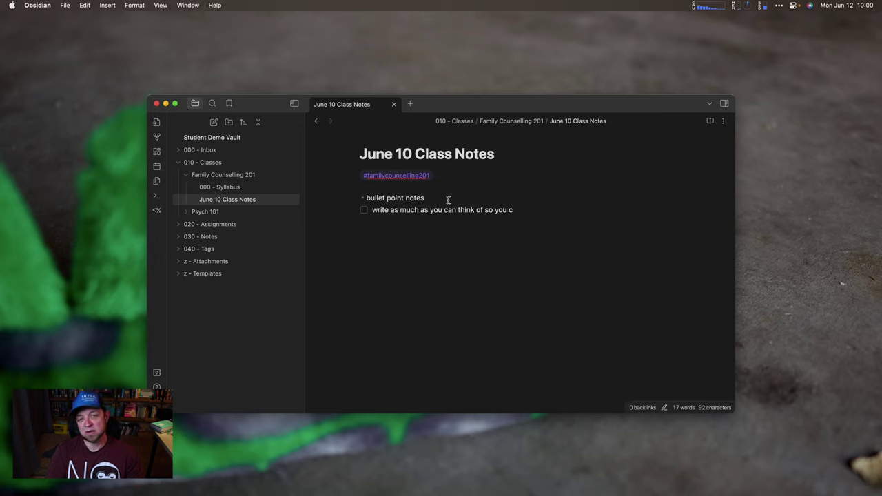
type("ome back and link later")
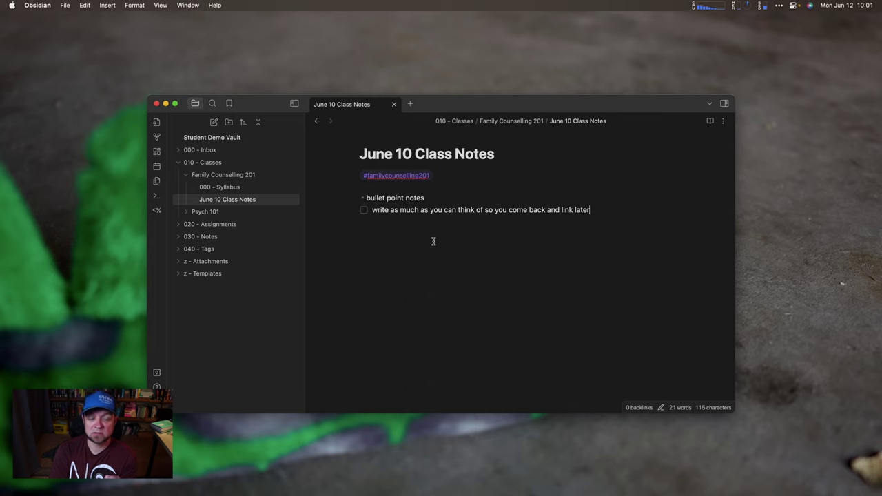
Collapse Family Counselling 201 and 010 - Classes, and expand 020 - Assignments.
left_click(186, 177)
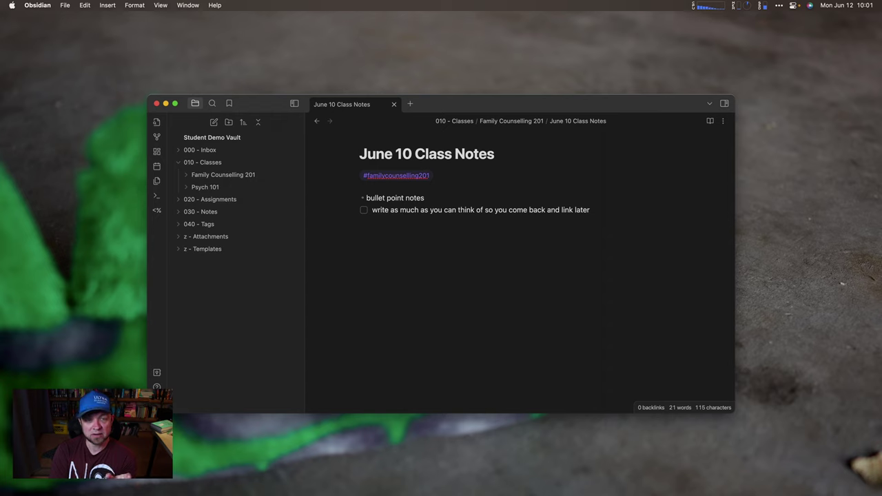
left_click(180, 200)
left_click(180, 163)
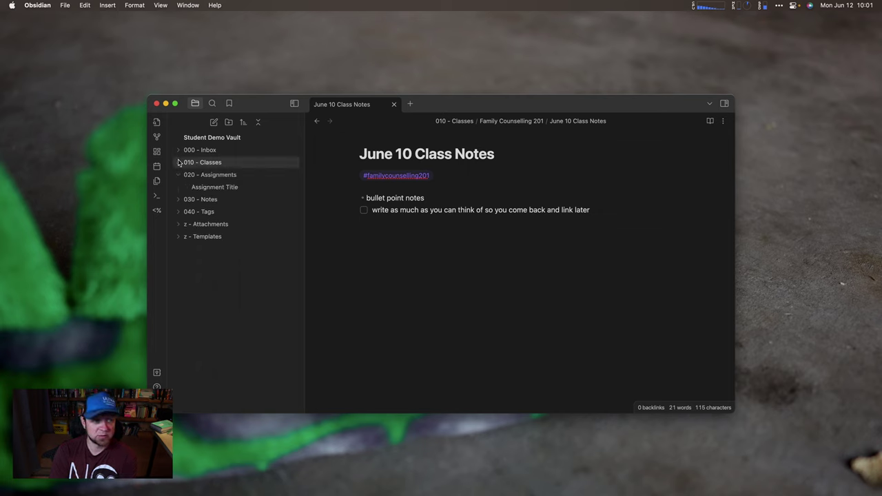
Create an 'Archived' folder in 020 - Assignments and rename it 'Archived Assignments'.
right_click(218, 176)
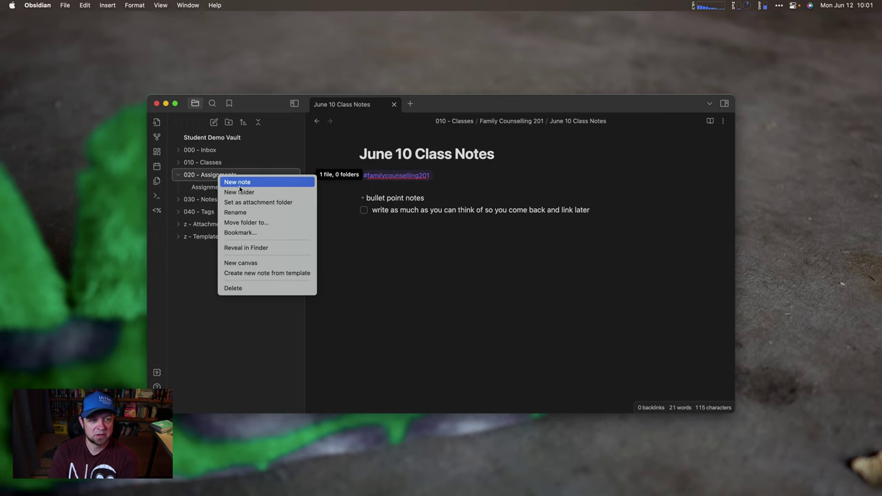
left_click(240, 193)
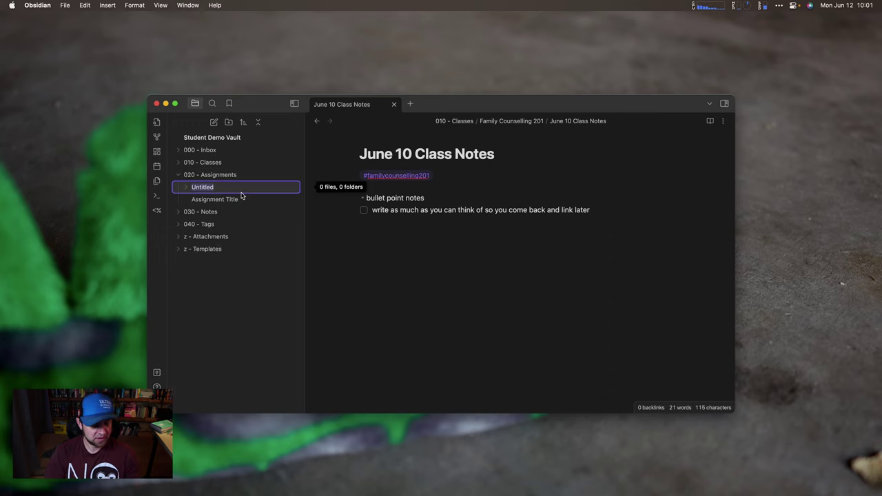
type("Archived")
key("Return")
left_click(233, 189)
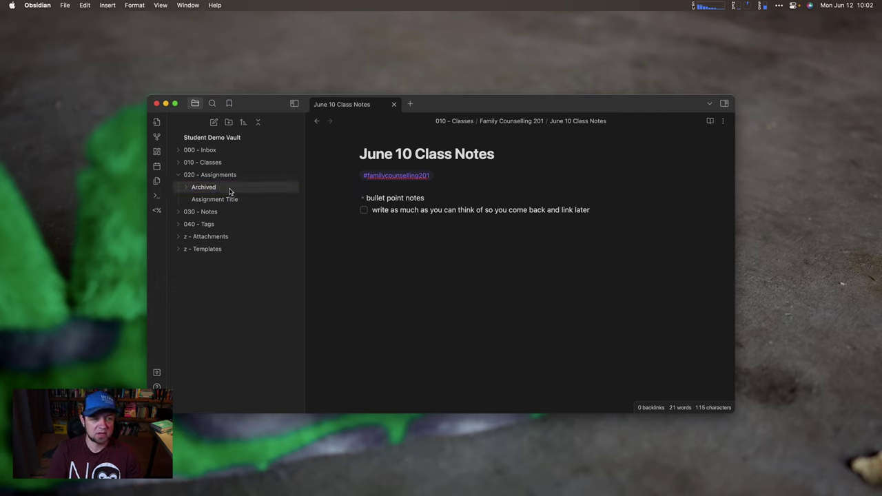
right_click(216, 189)
left_click(243, 223)
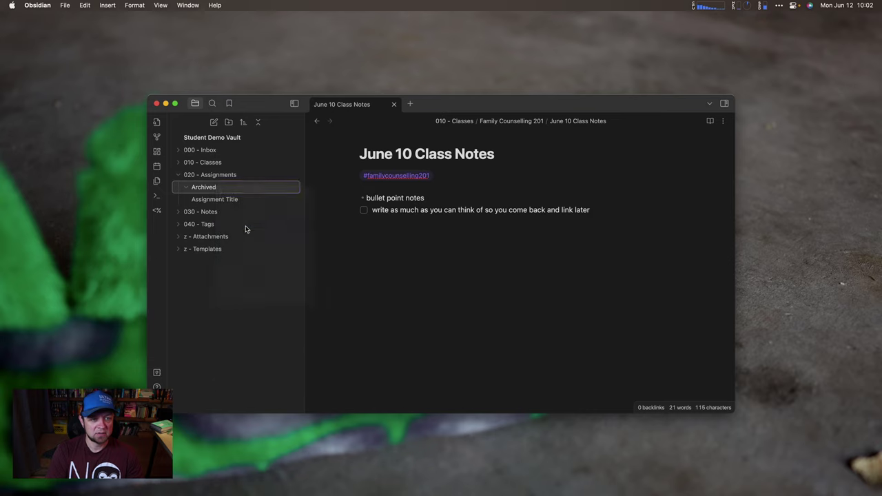
key("Right")
type("Assign")
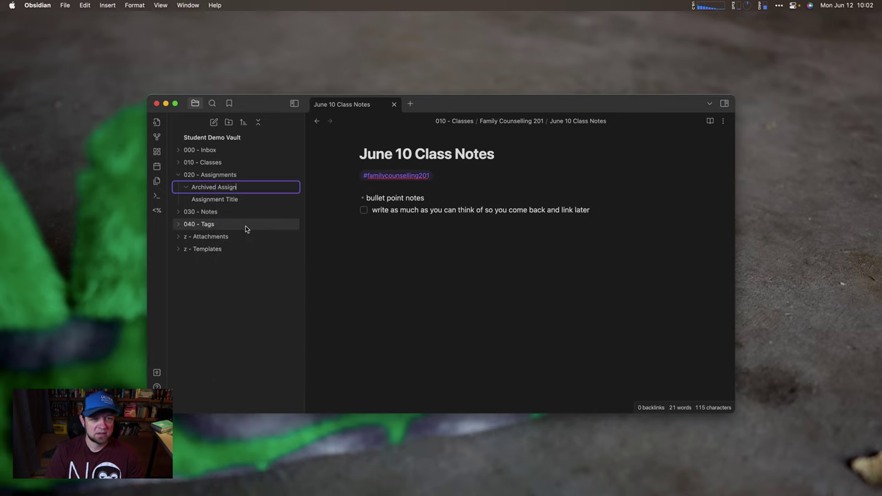
type("ments")
key("Return")
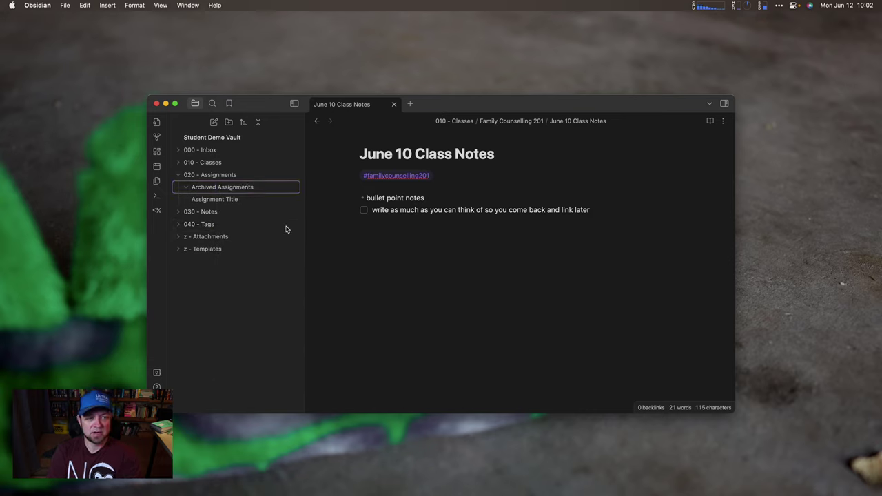
left_click(191, 192)
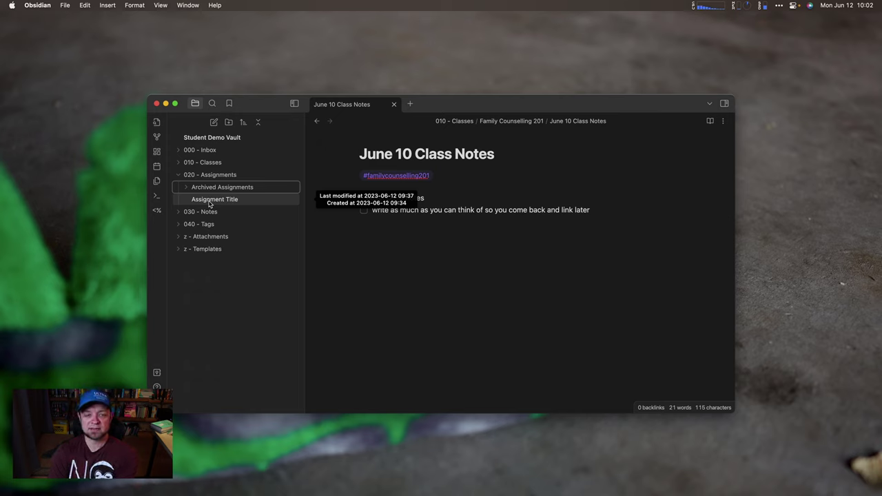
In Assignment Title, correct 'sylabus' to 'syllabus' and add #assignment after #psych101.
left_click(210, 201)
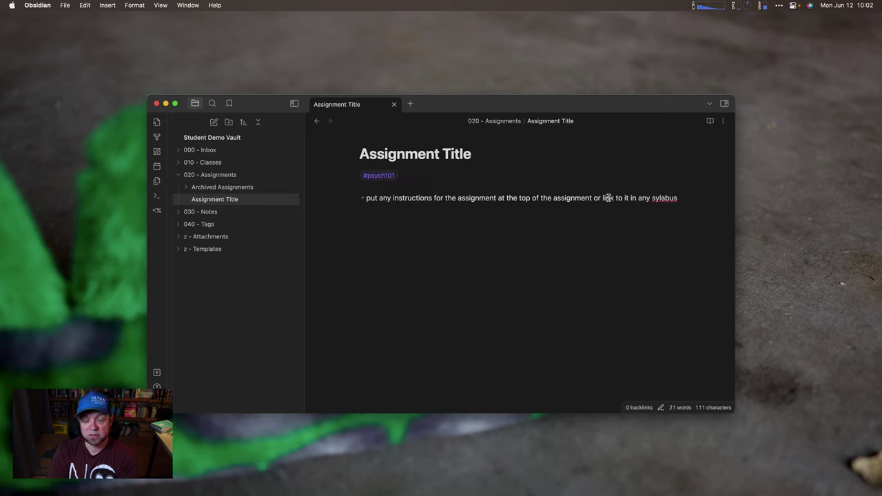
right_click(661, 199)
key("Escape")
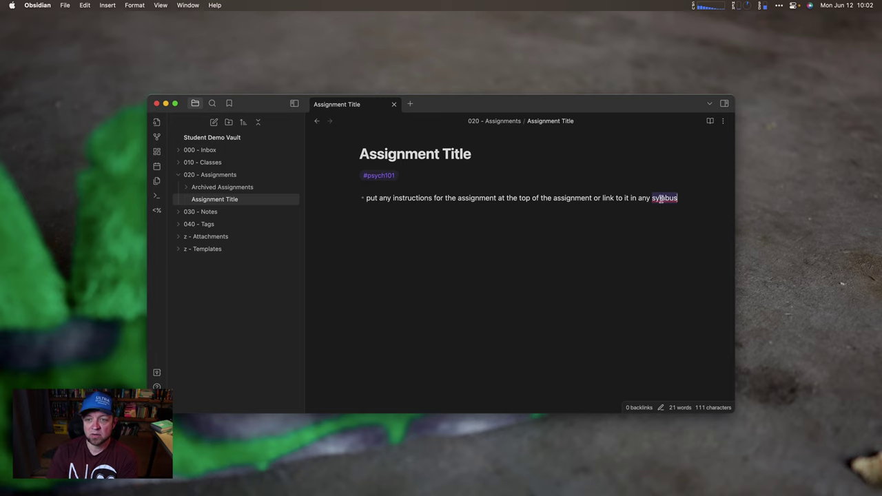
key("Left")
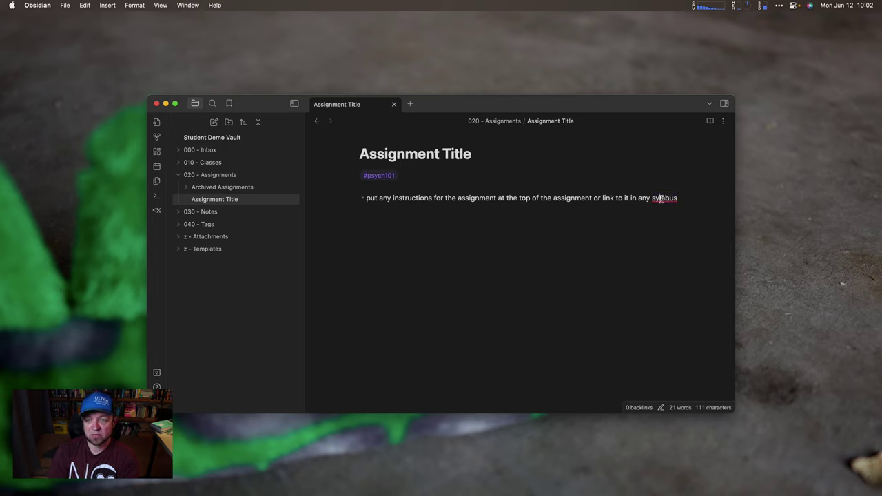
type("l")
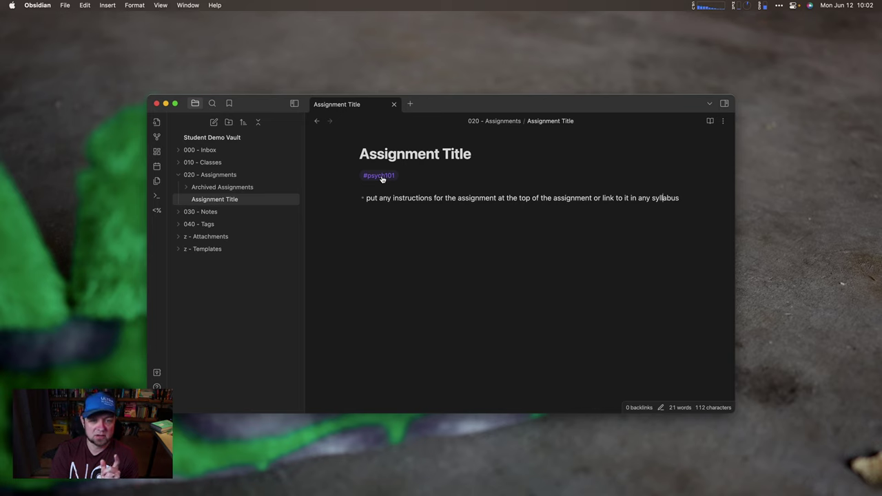
left_click(415, 175)
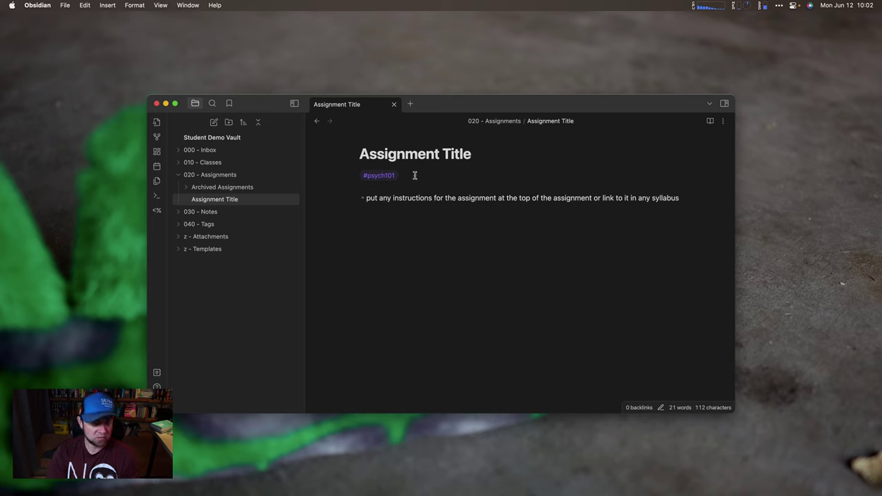
type("#as")
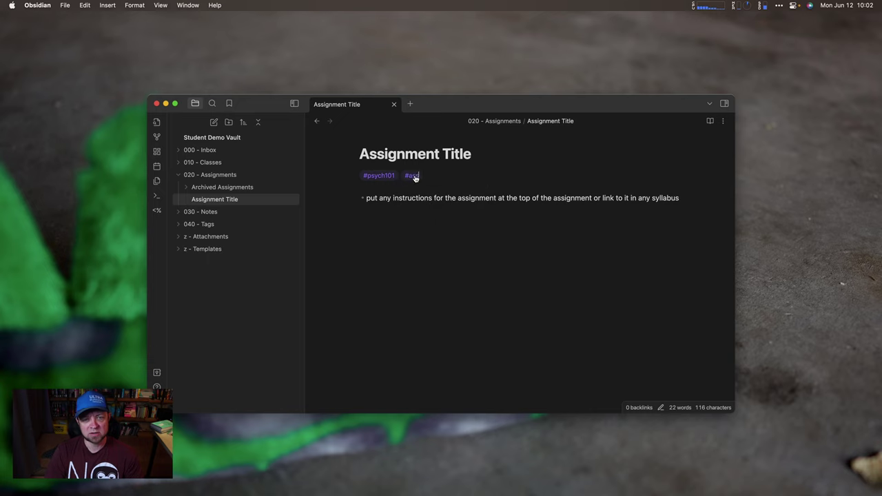
type("signment")
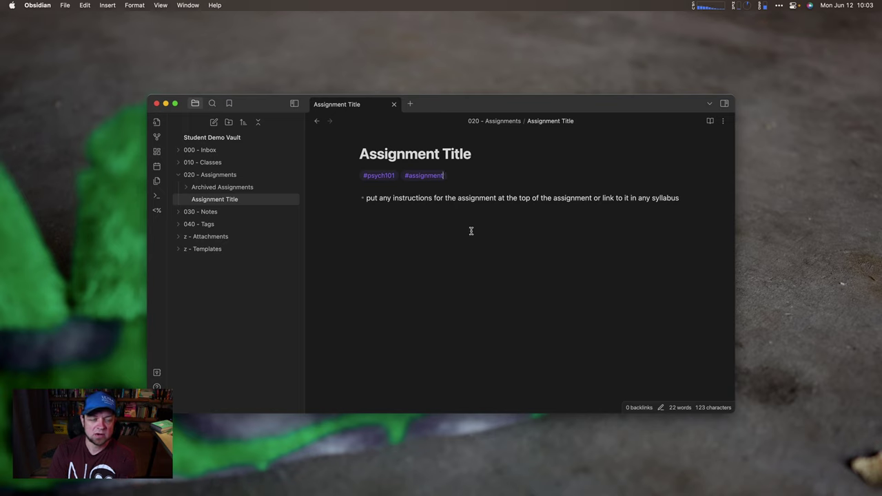
Open Resource Title in 030 - Notes and add #book after #familycounselling201.
left_click(179, 174)
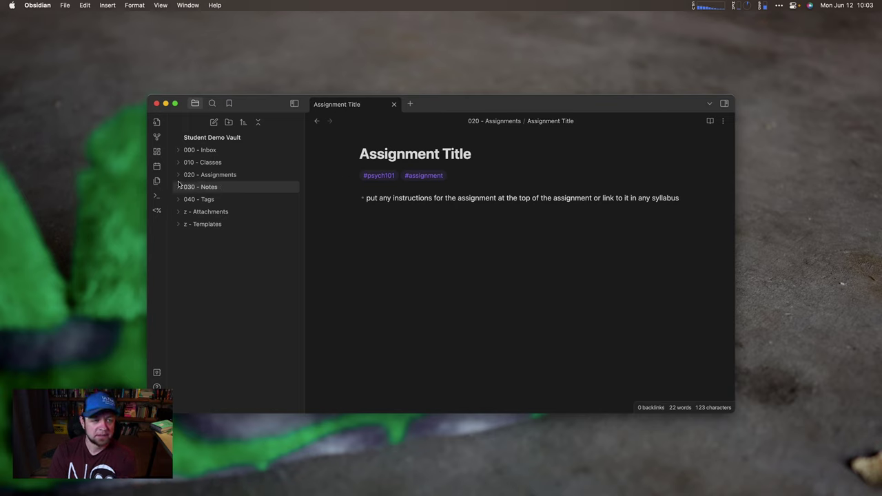
left_click(178, 188)
left_click(209, 200)
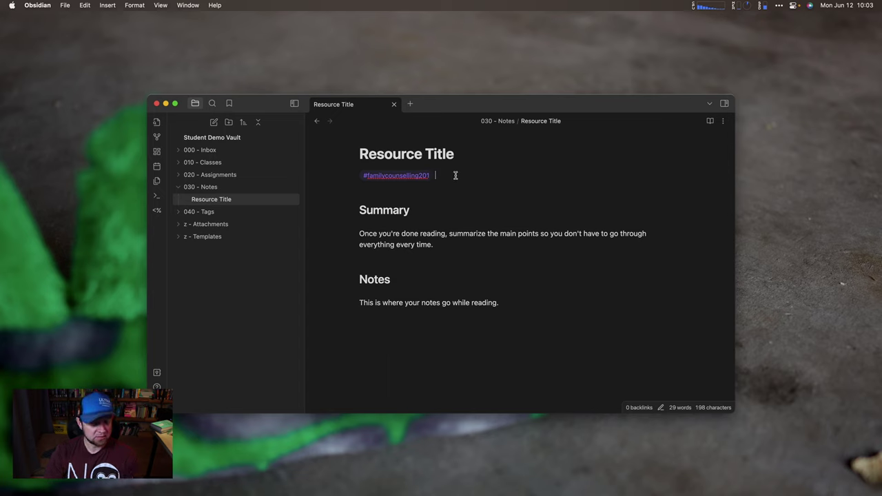
type("#book")
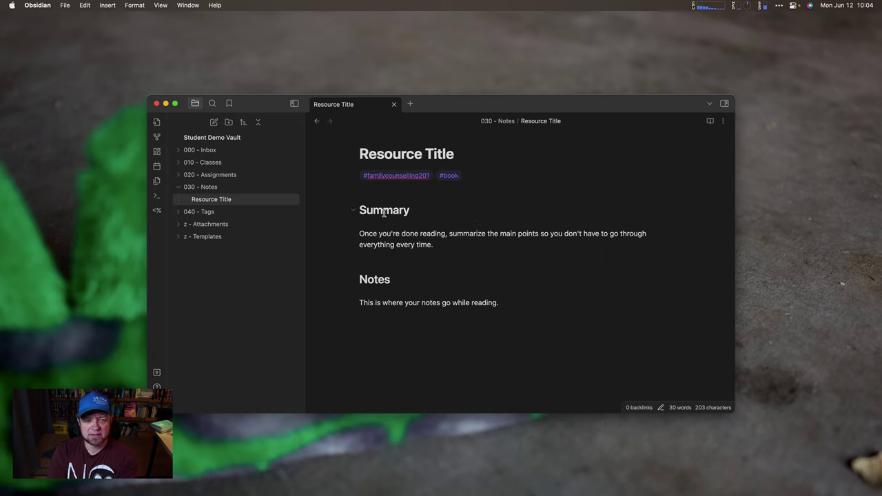
Create a 'Research Resource Template' note in z - Templates containing the copied Summary and Notes sections.
left_click_drag(501, 303, 350, 209)
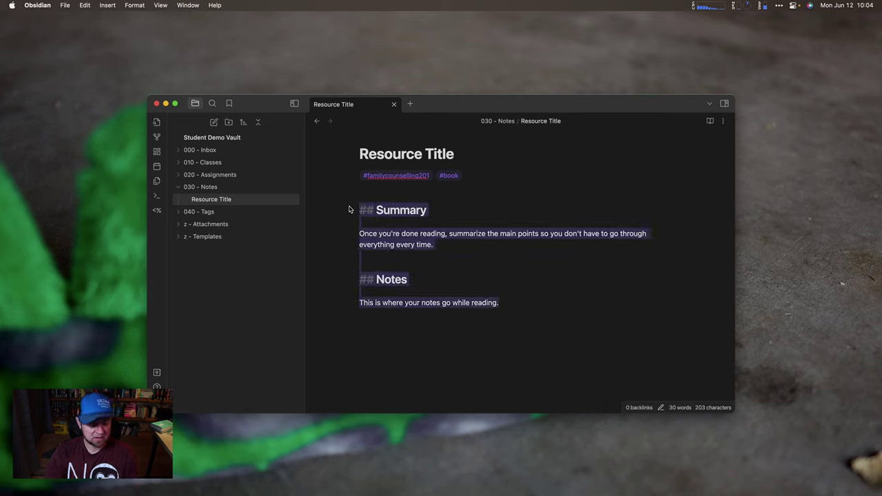
right_click(203, 237)
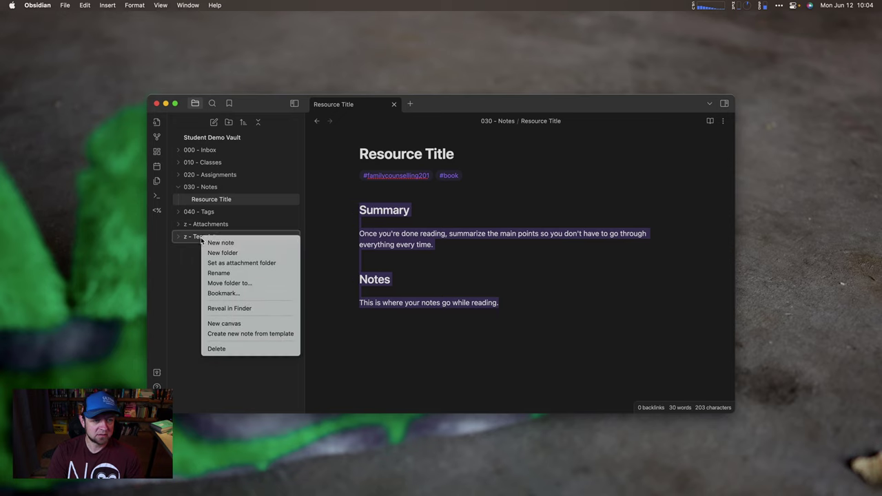
left_click(221, 243)
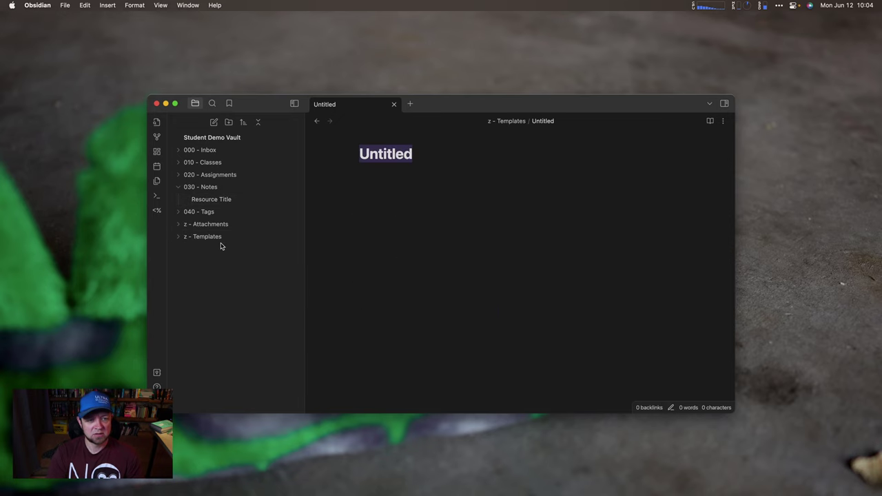
type("R")
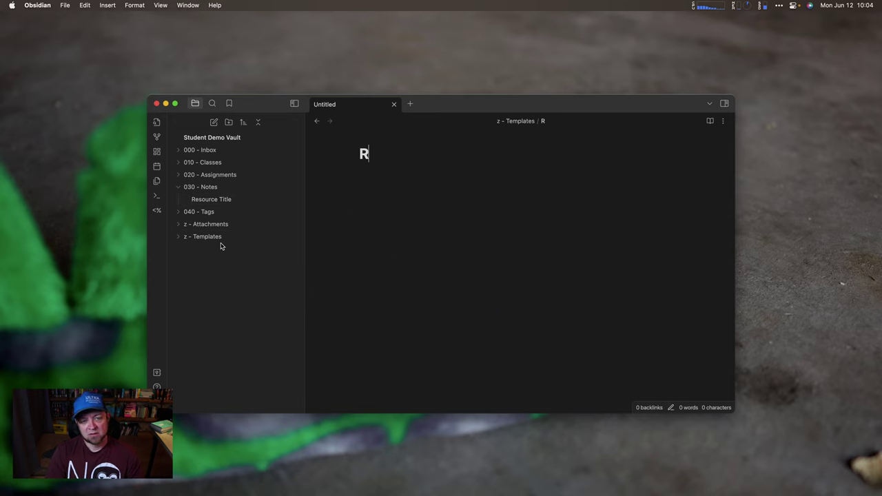
type("esearc")
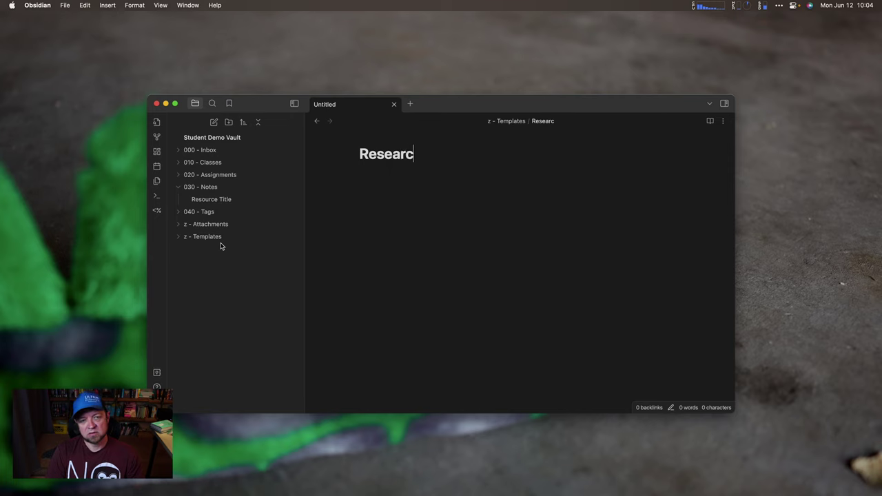
type("h Resource Templa")
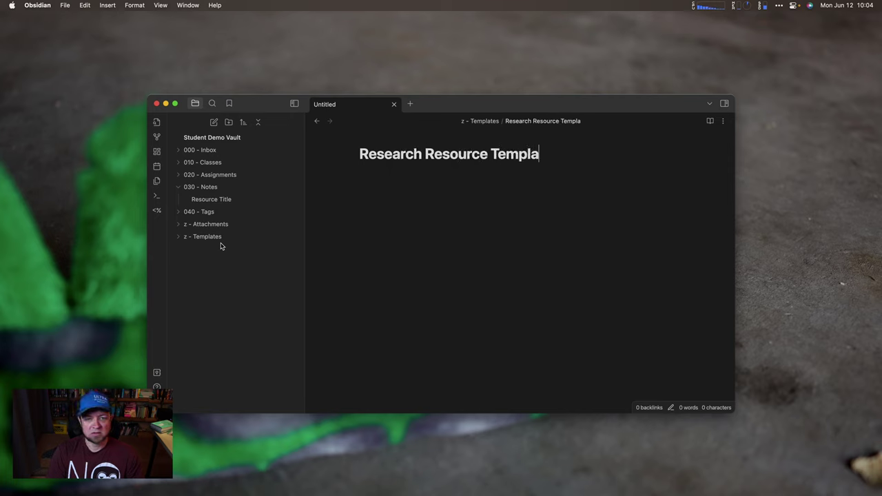
type("te")
key("Return")
type("Summary Once you're done reading, summarize the main points so you don't have to go through everything every time. Notes This is where your notes go while reading.")
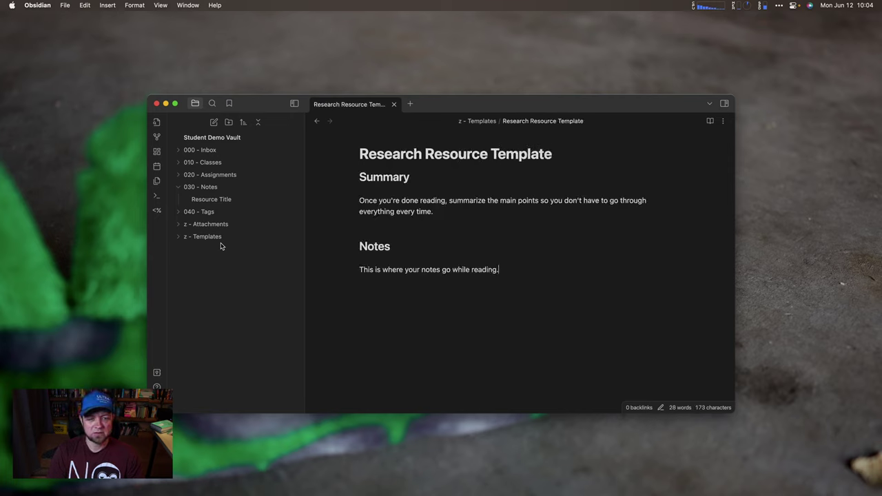
Insert a --- front matter block above the Summary heading.
key("Up")
key("Up")
key("Up")
key("super+Up")
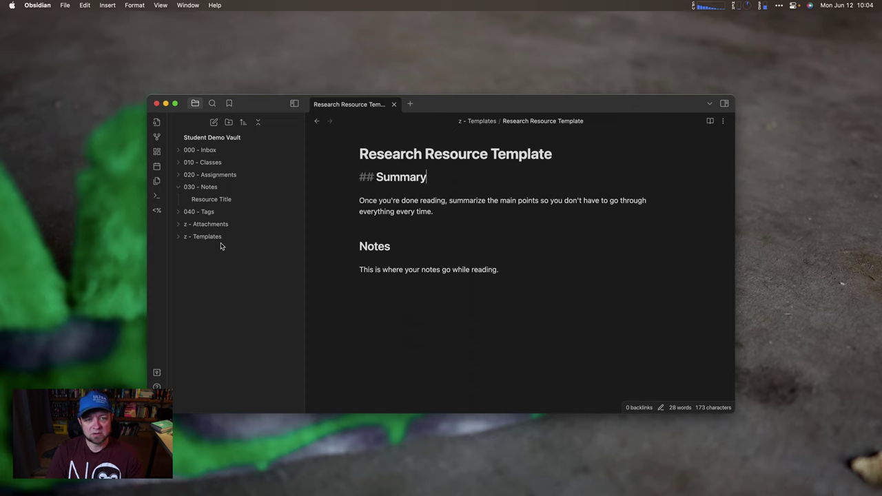
key("Return")
key("Return")
key("Up")
key("Up")
type("- -")
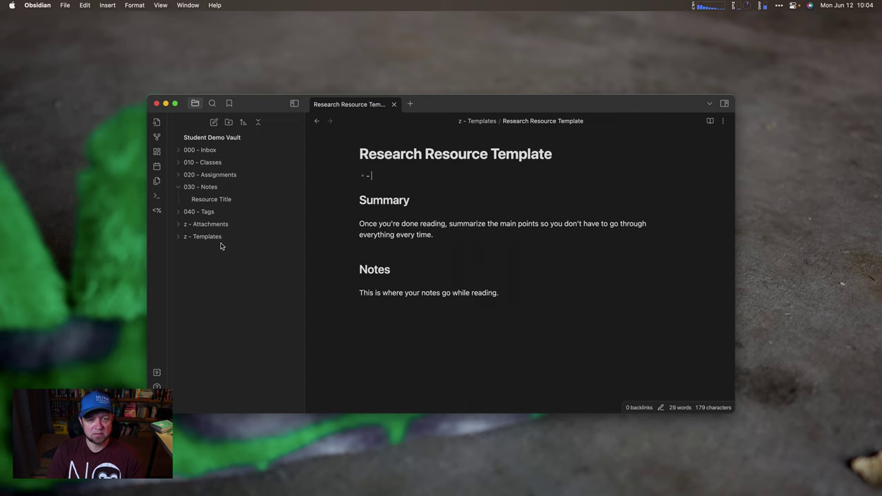
type(" -")
key("BackSpace")
key("BackSpace")
key("BackSpace")
key("BackSpace")
type("--")
key("Return")
type("- --")
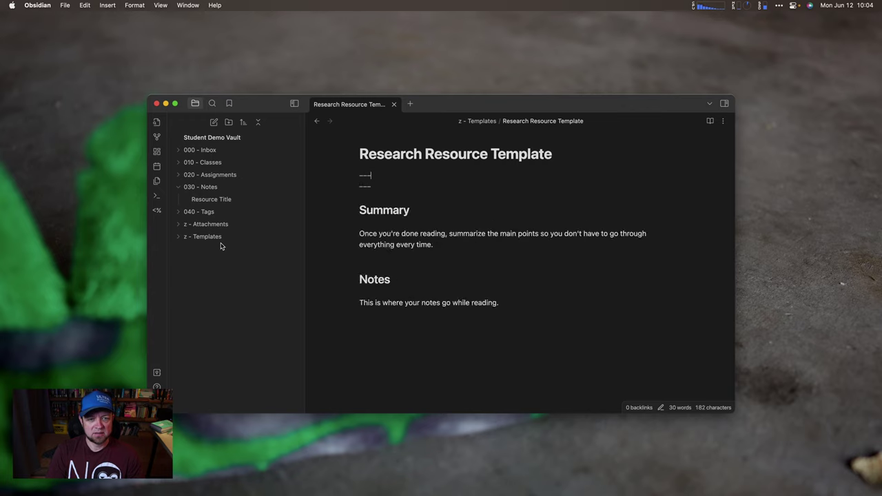
key("Return")
Add author, link and locallink properties to the front matter.
type("author")
key("Return")
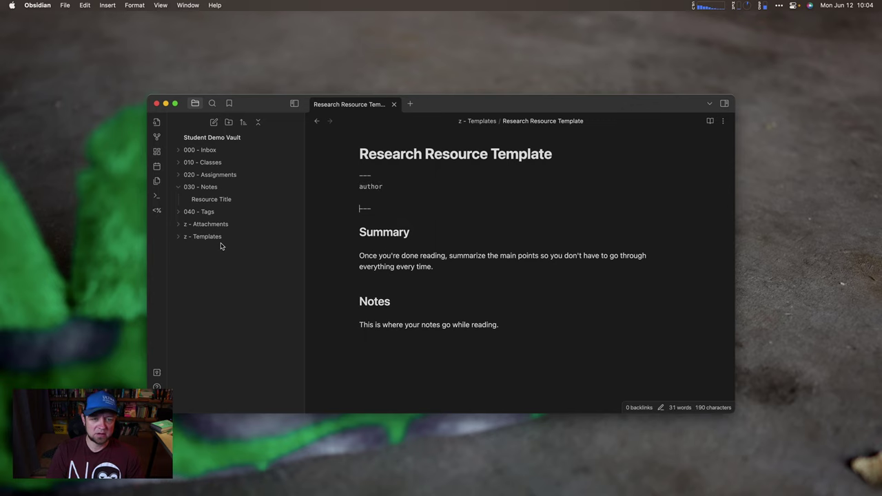
key("End")
type(": ")
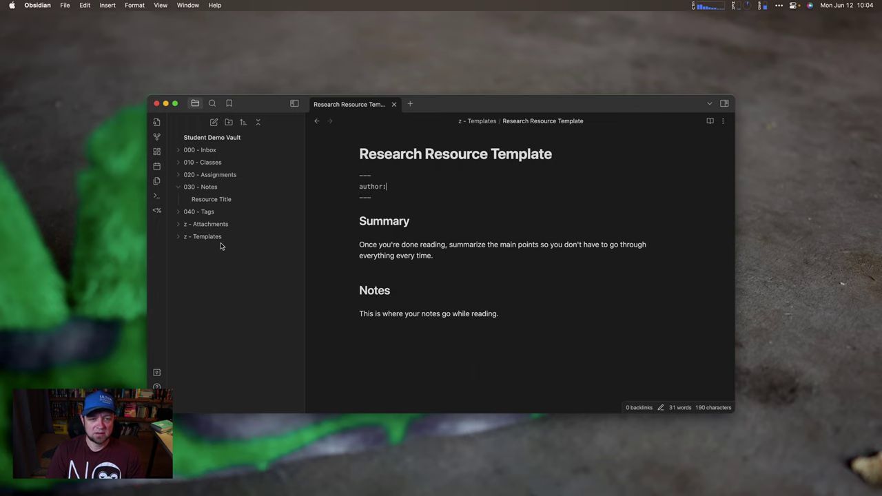
type("link:")
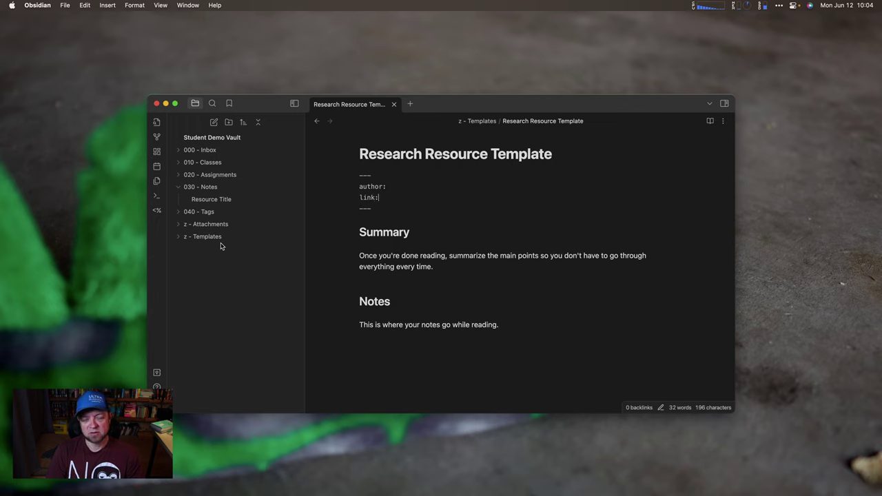
key("Return")
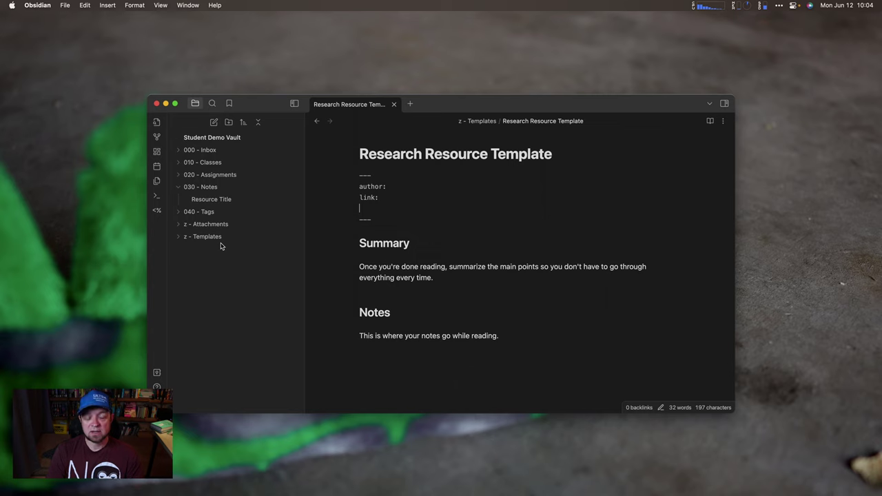
type("local")
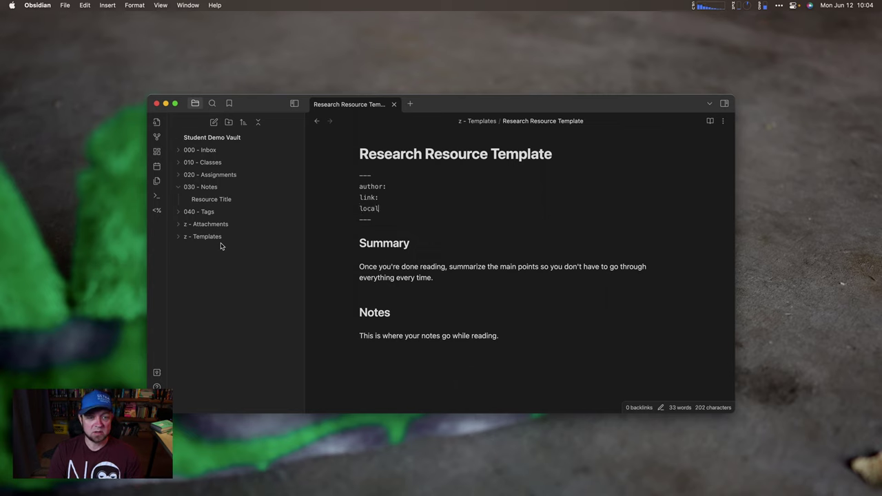
type("link:")
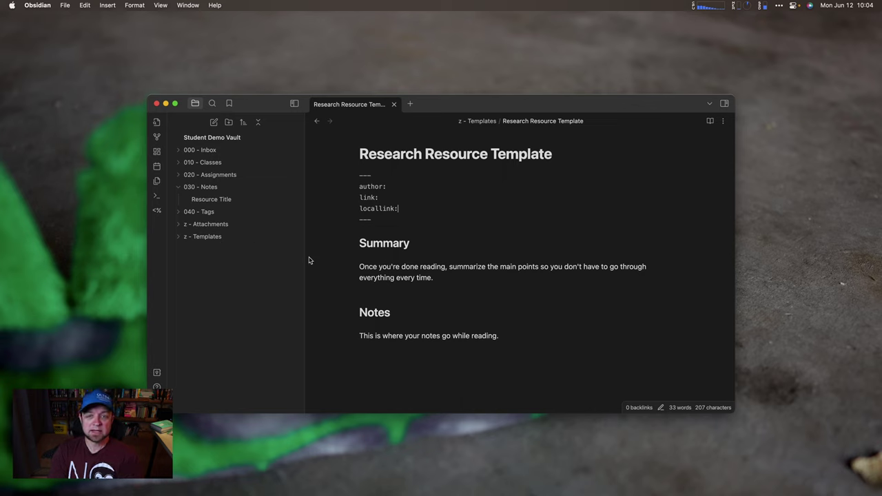
Add an unchecked '- [ ] tag for course' to-do below the front matter.
left_click(376, 222)
key("Return")
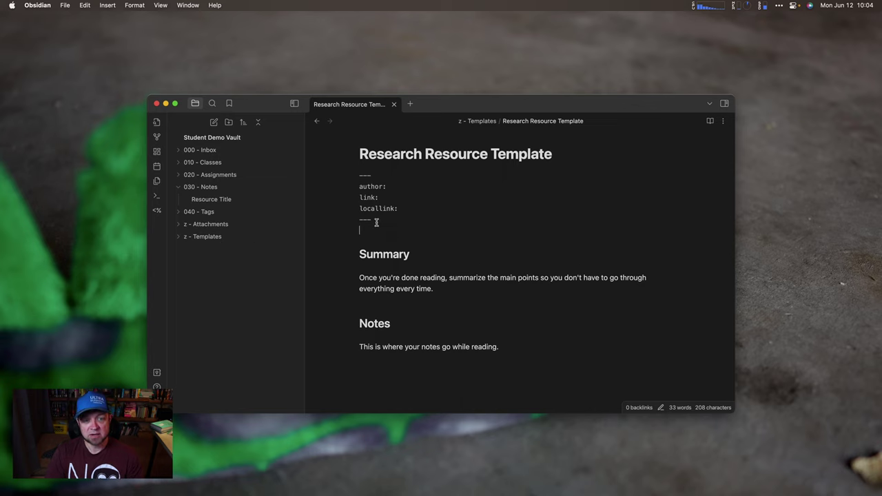
type("- [ ] ")
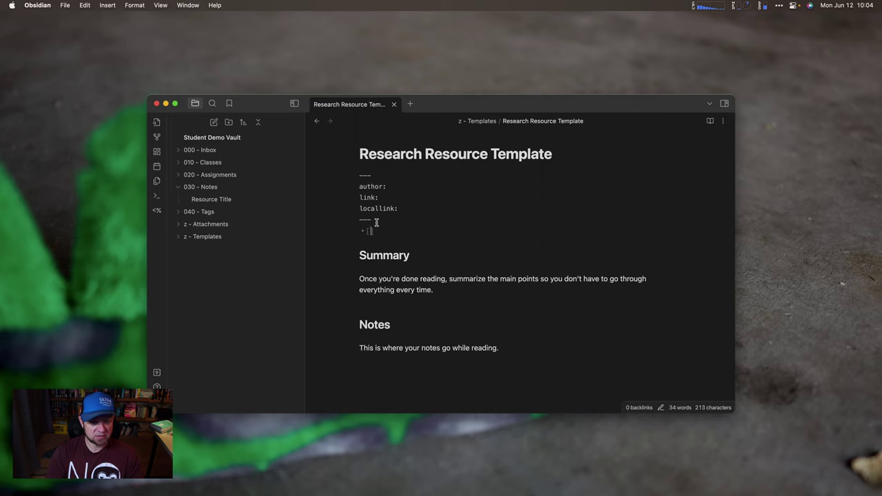
type("tag for course")
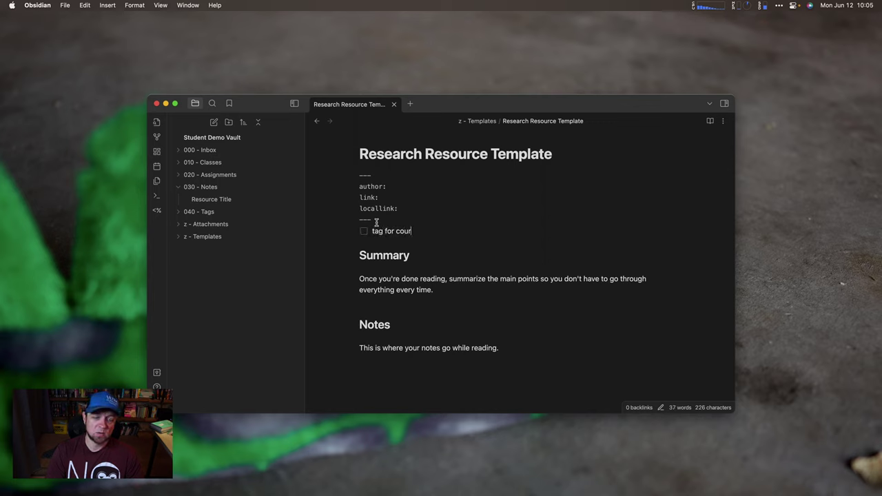
Create a note titled 'New Resource' in 030 - Notes.
left_click(205, 190)
left_click(204, 191)
right_click(204, 190)
left_click(219, 196)
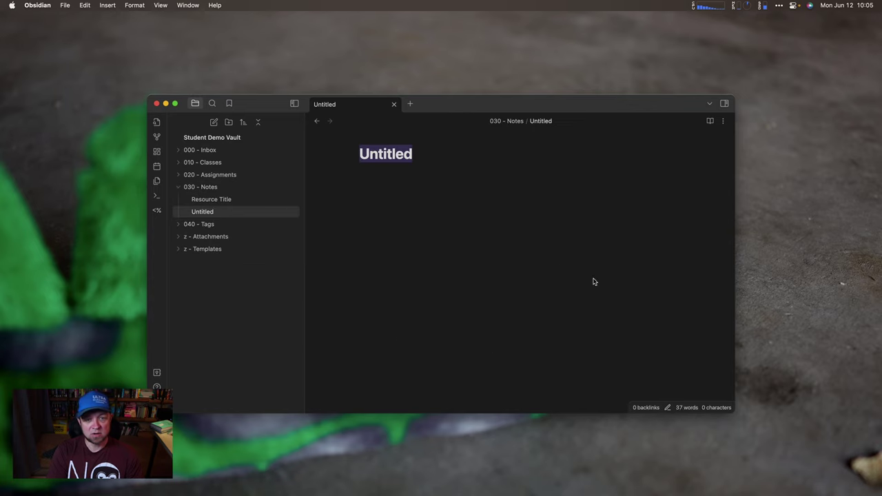
type("New S")
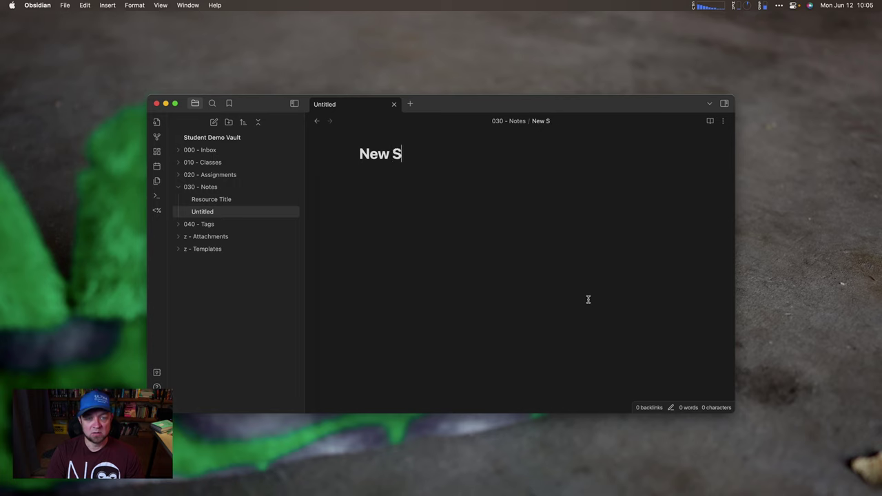
key("BackSpace")
type("Resource")
key("Return")
Insert the research resource template into New Resource via the command palette.
key("super+p")
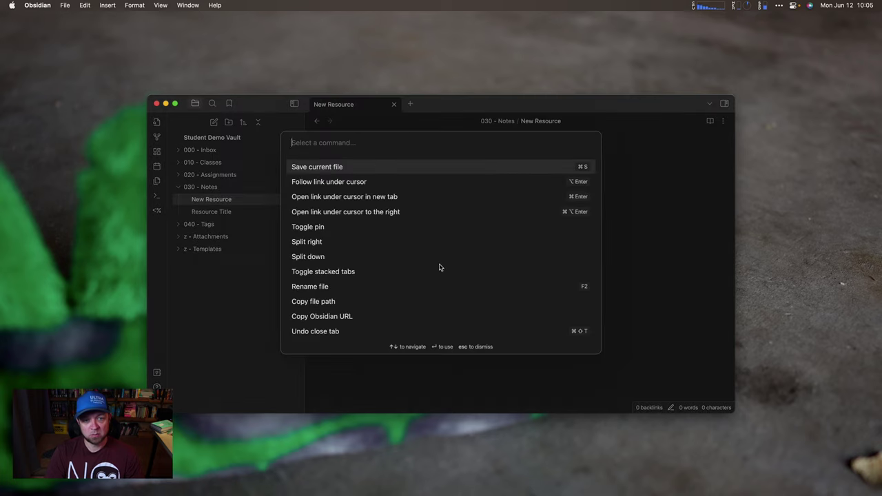
type("templ")
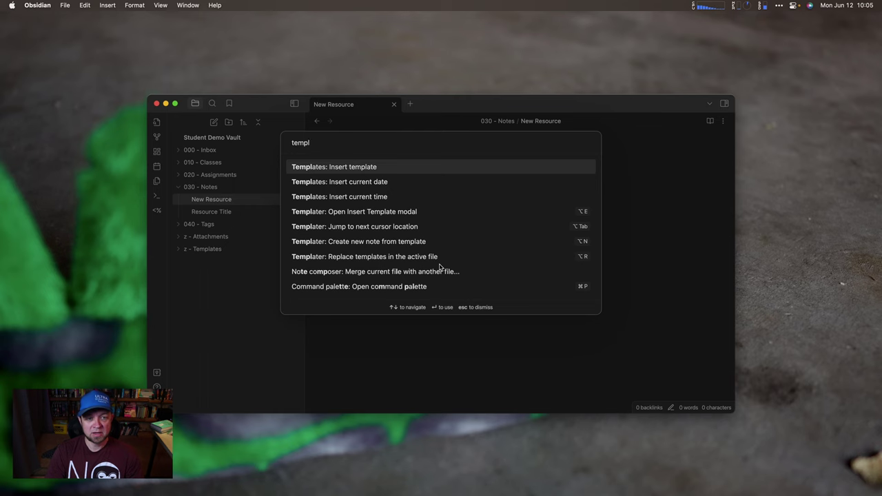
key("Return")
key("Return")
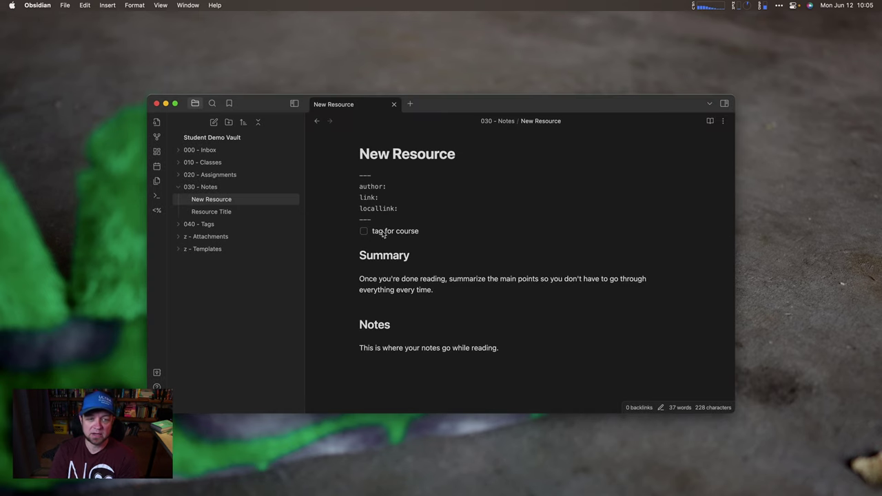
Replace the 'tag for course' checkbox with #psych101 and #researchpaper tags.
left_click_drag(435, 231, 360, 232)
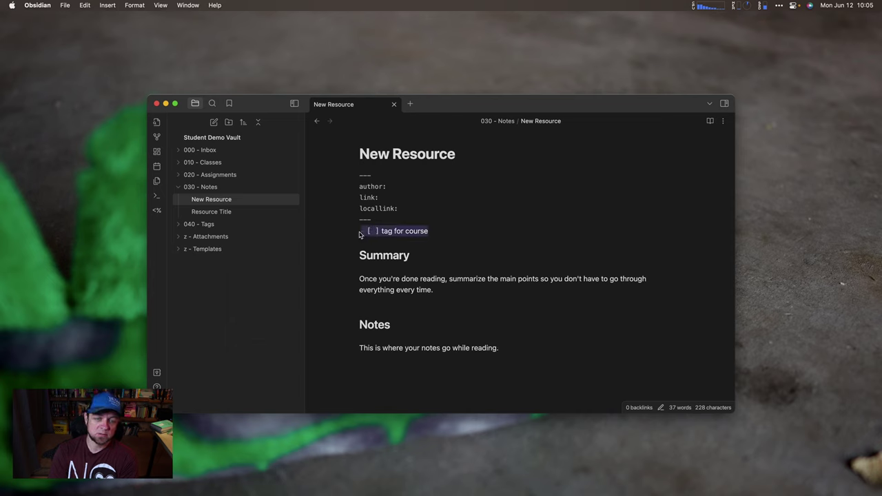
key("BackSpace")
type("#ps")
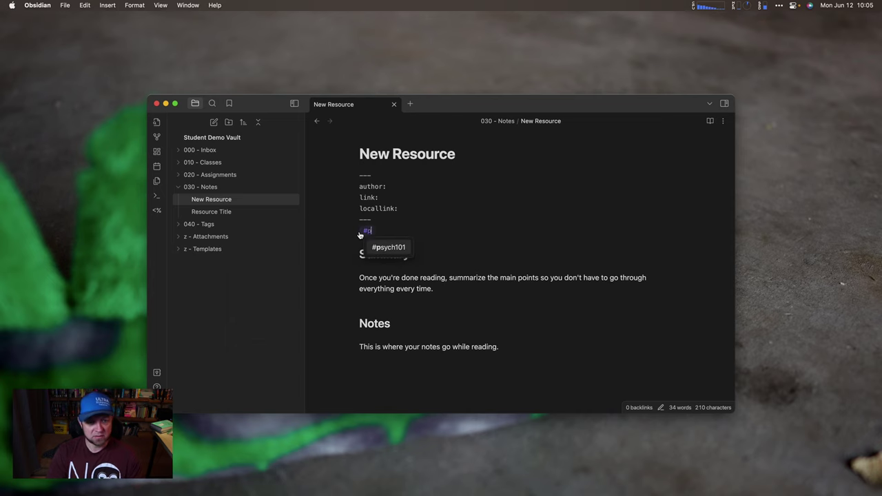
key("Return")
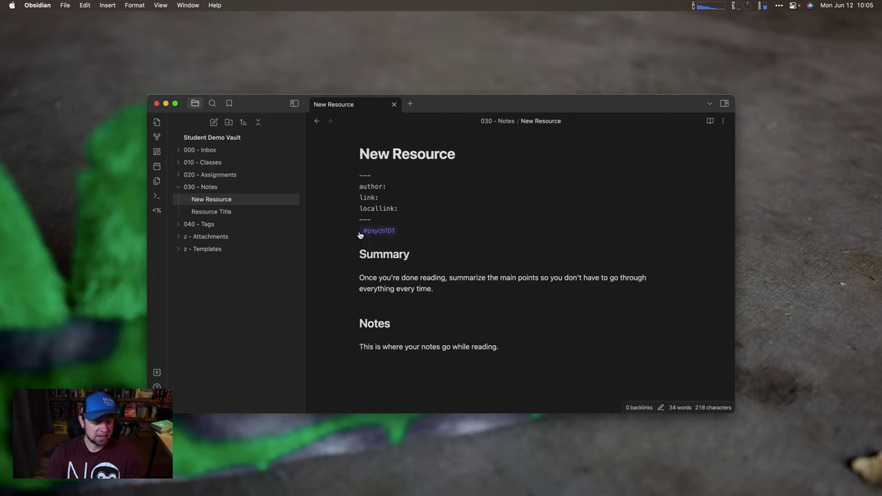
type("#researchpa")
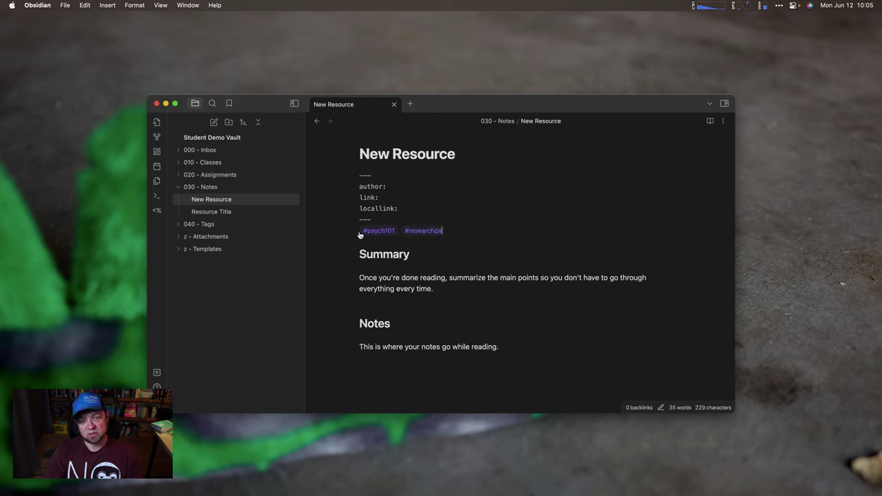
type("per")
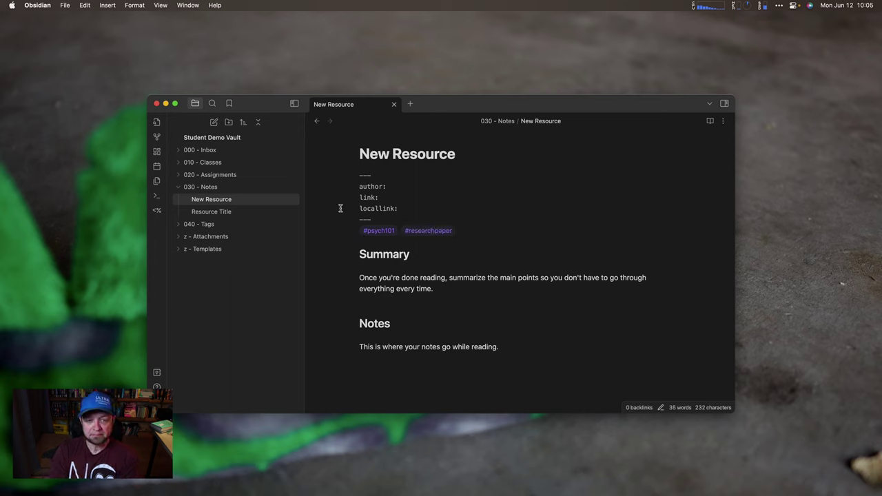
left_click(391, 186)
left_click(384, 197)
left_click(402, 209)
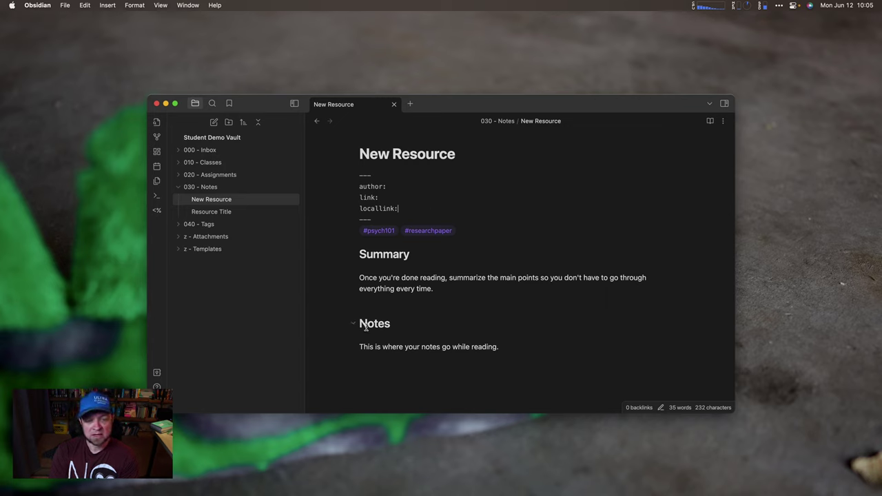
left_click_drag(508, 346, 352, 353)
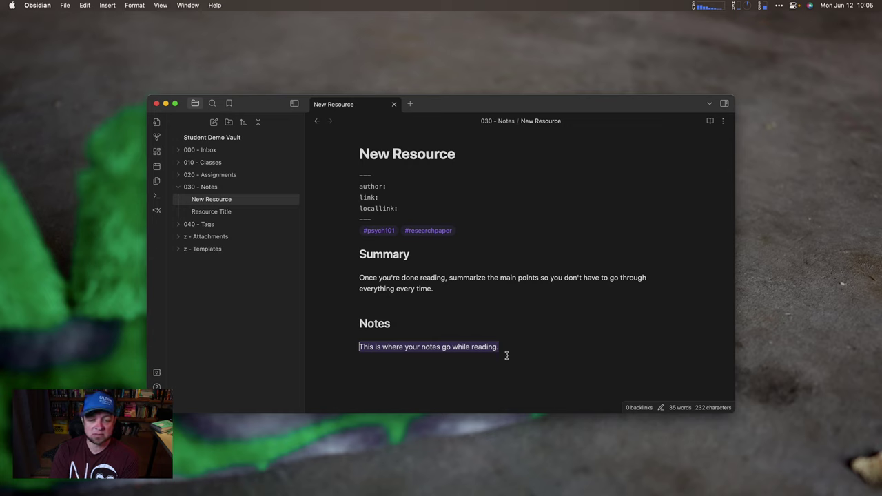
left_click(433, 290)
left_click_drag(432, 290, 355, 281)
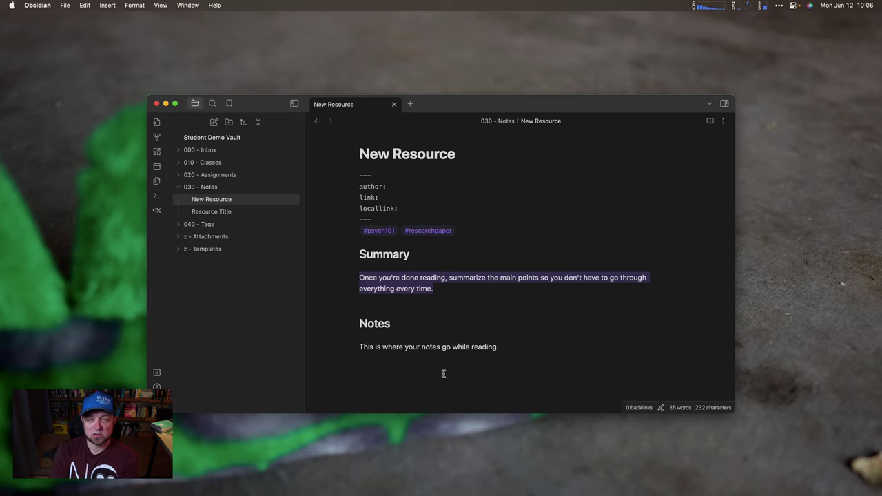
left_click(180, 188)
Open 000 - Using Tagnotes, then create a 'Tagnote Template' note in z - Templates.
left_click(180, 199)
left_click(213, 212)
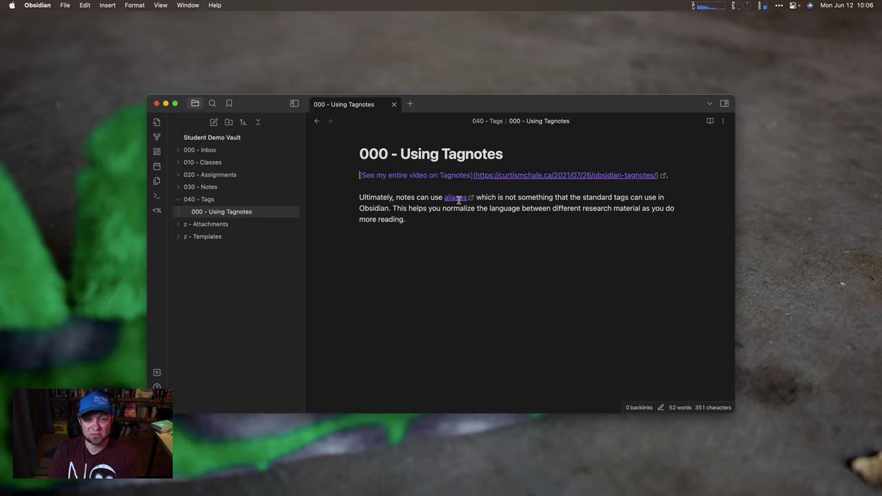
right_click(200, 239)
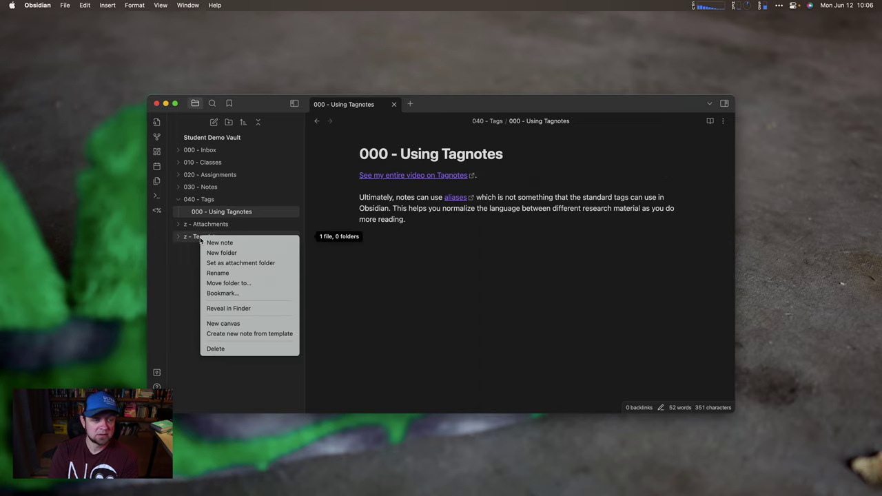
left_click(207, 243)
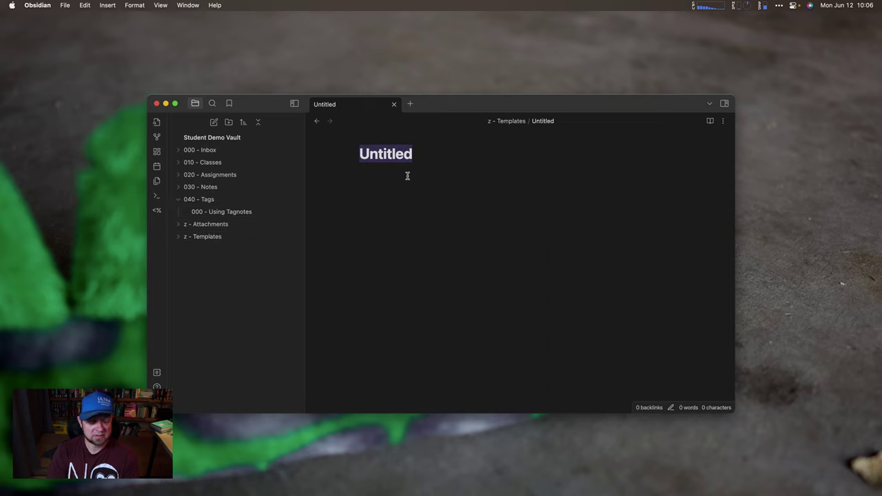
type("Tagnote Template")
key("Return")
Add a --- front matter block containing an empty alias: property.
type("---")
key("Return")
type("---")
key("Up")
key("Return")
type("alias")
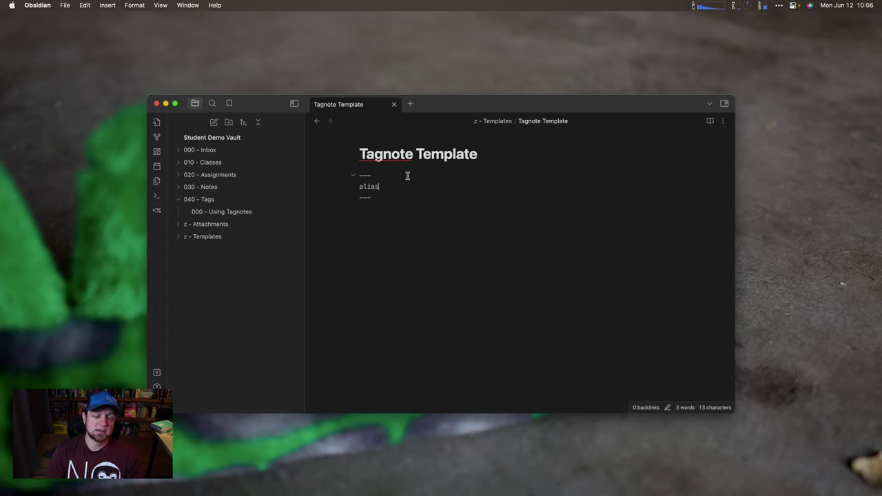
type(":")
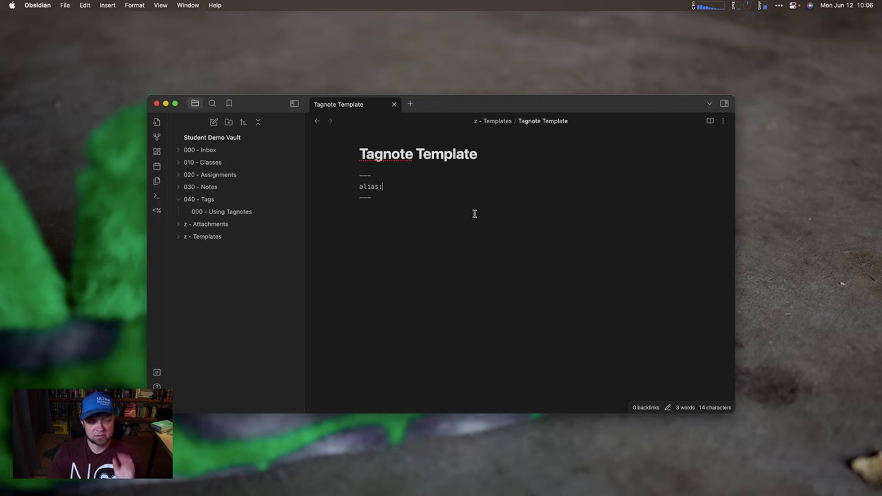
Create a new note named 'basic income' in the 040 - Tags folder.
left_click(199, 200)
right_click(200, 202)
left_click(218, 208)
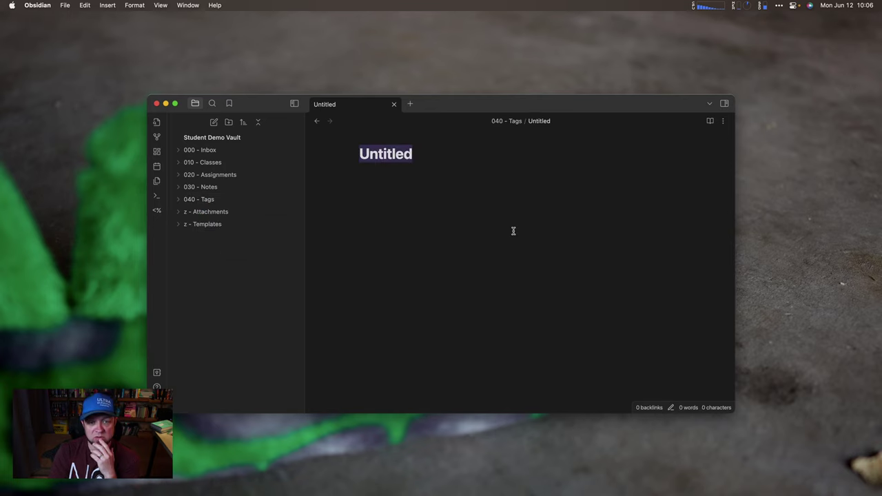
type("basic income")
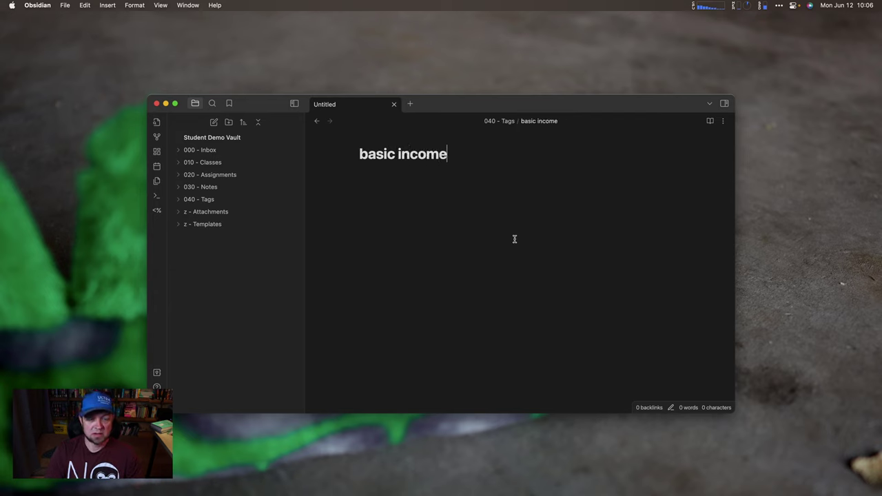
key("Return")
type("#")
key("BackSpace")
Insert the Tagnote Template into the note from the command palette.
key("super+p")
type("templa")
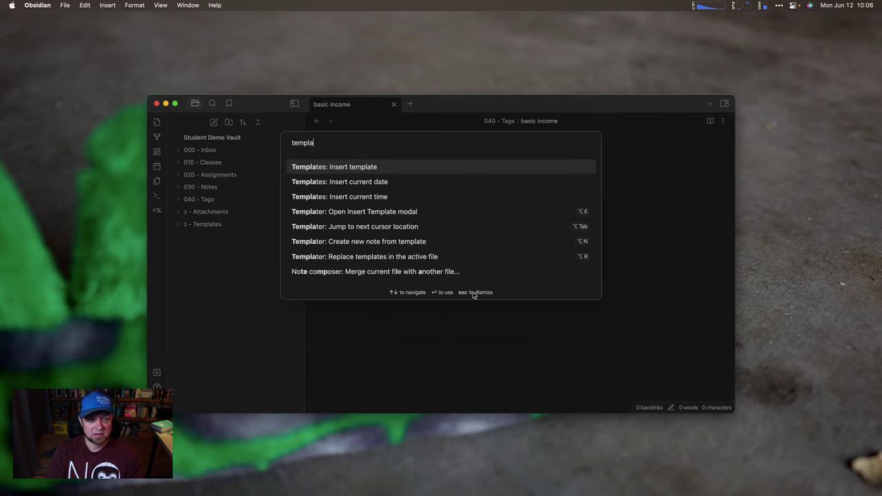
key("Return")
key("Down")
key("Return")
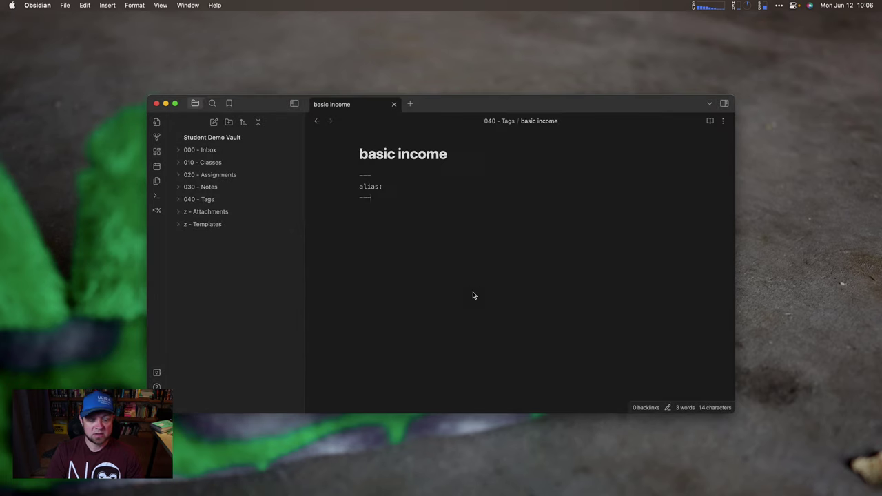
Start the alias list with the entry 'universal basic income'.
key("Return")
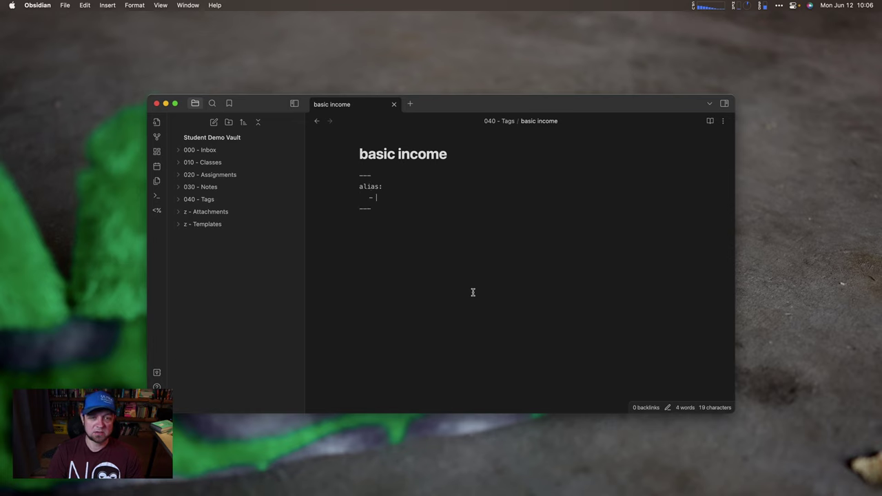
type("'unvi")
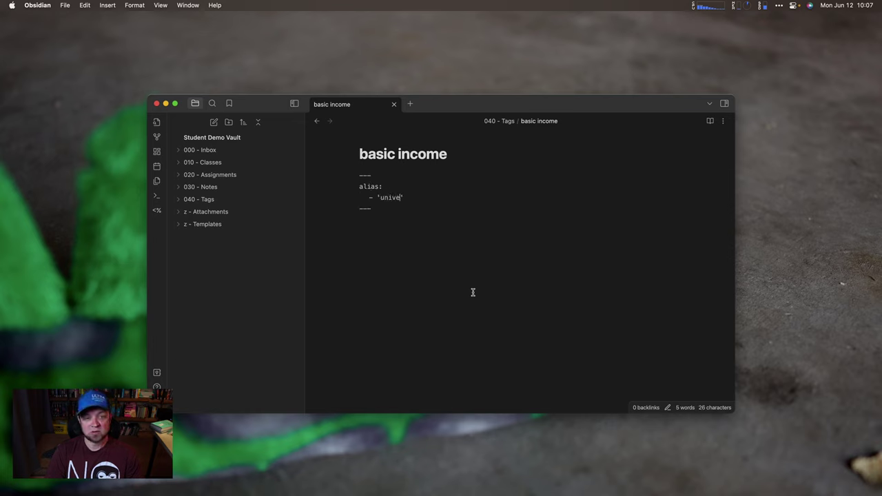
key("BackSpace")
key("BackSpace")
key("BackSpace")
key("BackSpace")
key("BackSpace")
type("un")
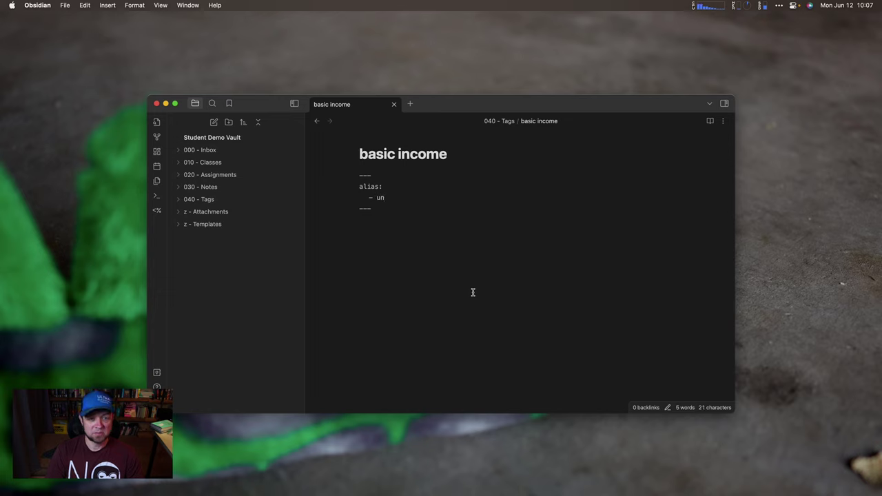
type("iv")
key("BackSpace")
key("BackSpace")
type("niversal basic i")
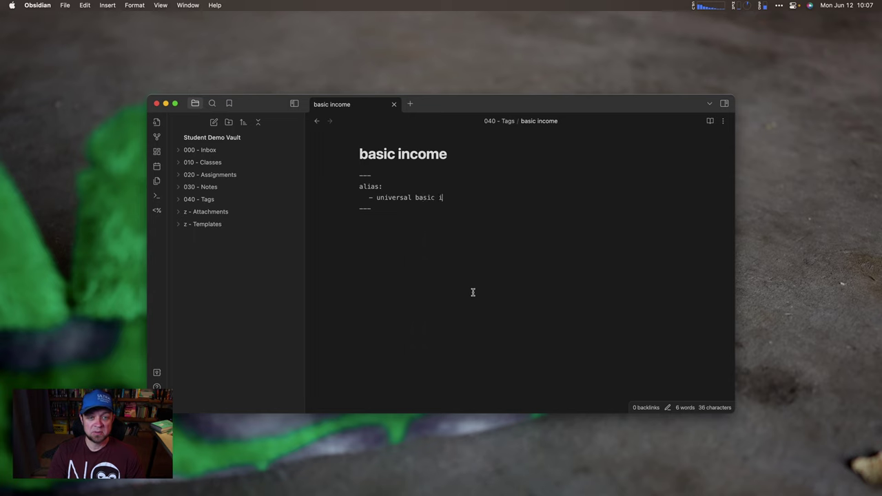
type("ncome")
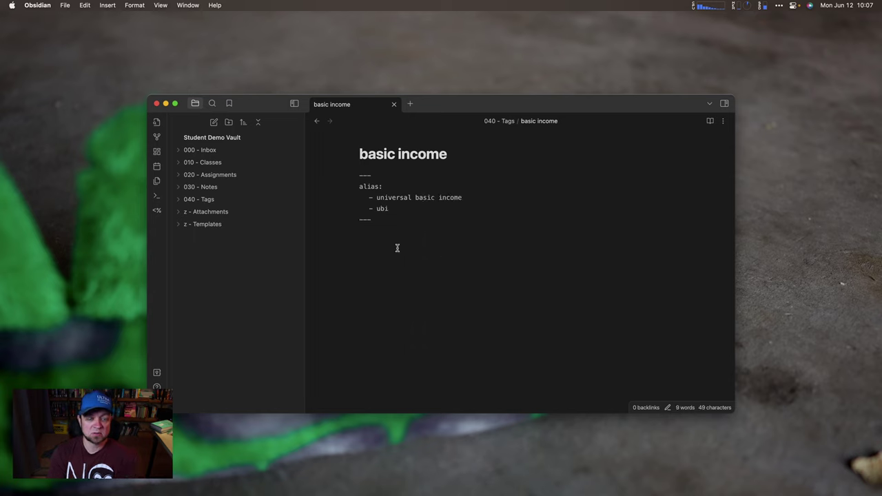
Open the New Resource note in 030 - Notes and type '[[basic' after its Notes text.
left_click(197, 190)
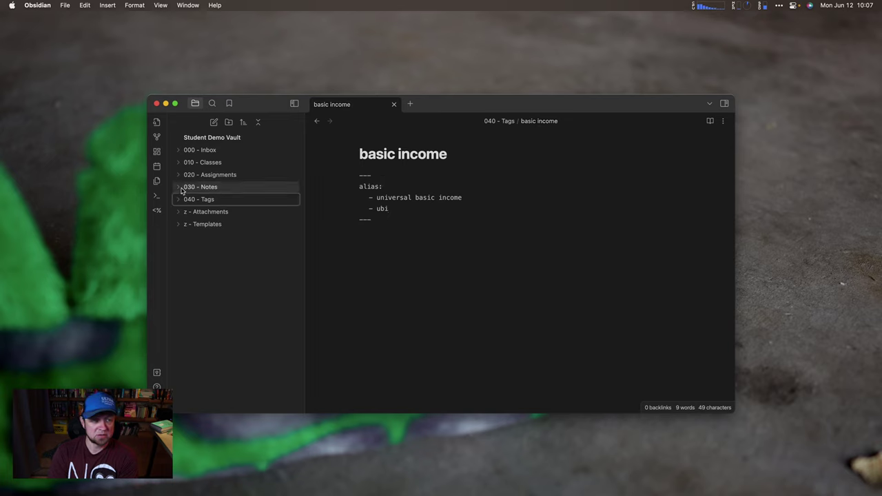
left_click(217, 201)
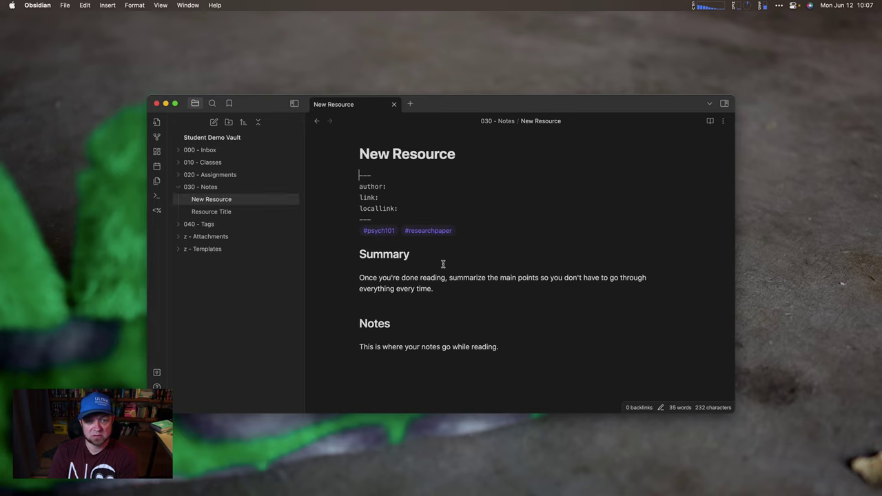
left_click(526, 346)
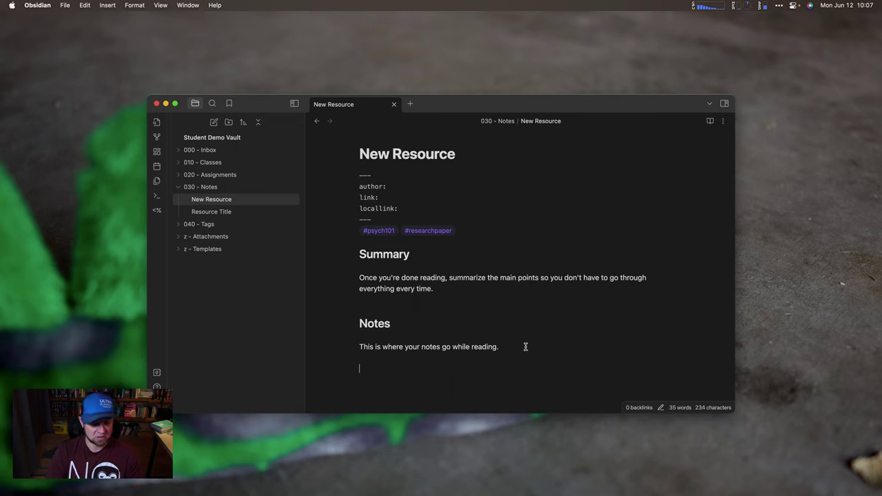
type("[[basic")
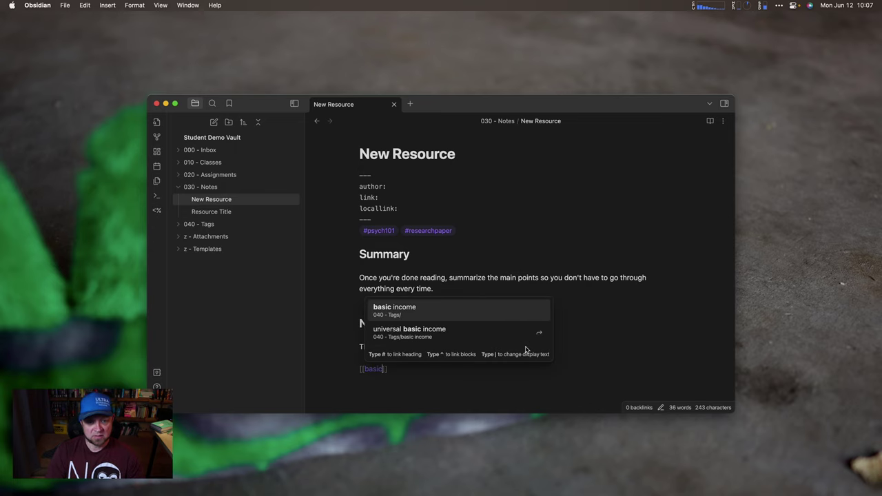
key("Down")
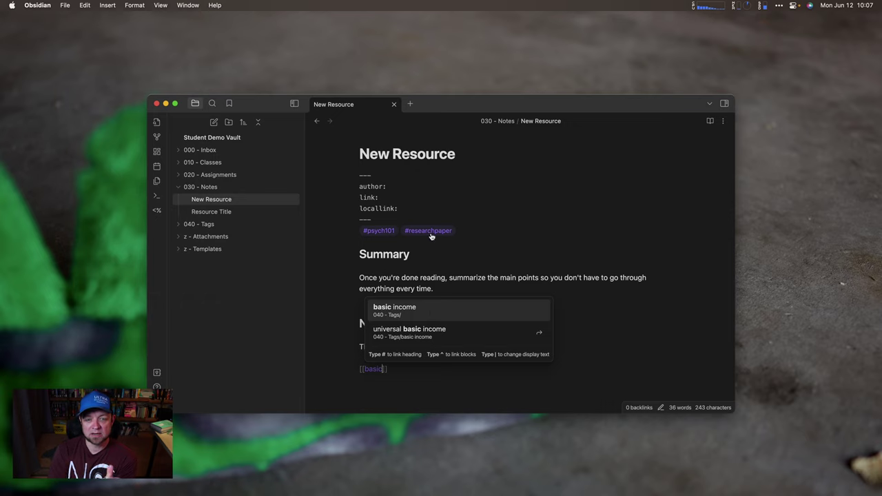
Link the Notes line to [[basic income]], then add an aliased link 'universal basic income'.
left_click(484, 227)
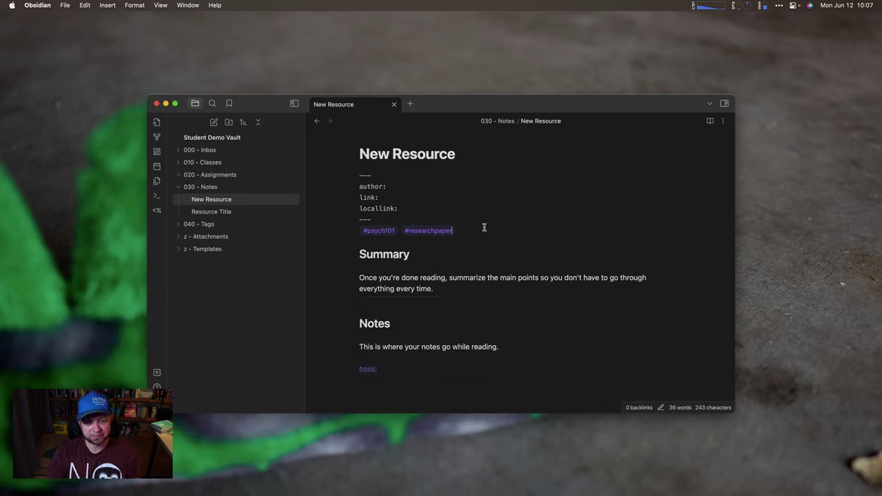
left_click(414, 367)
key("BackSpace")
key("BackSpace")
key("Down")
key("Return")
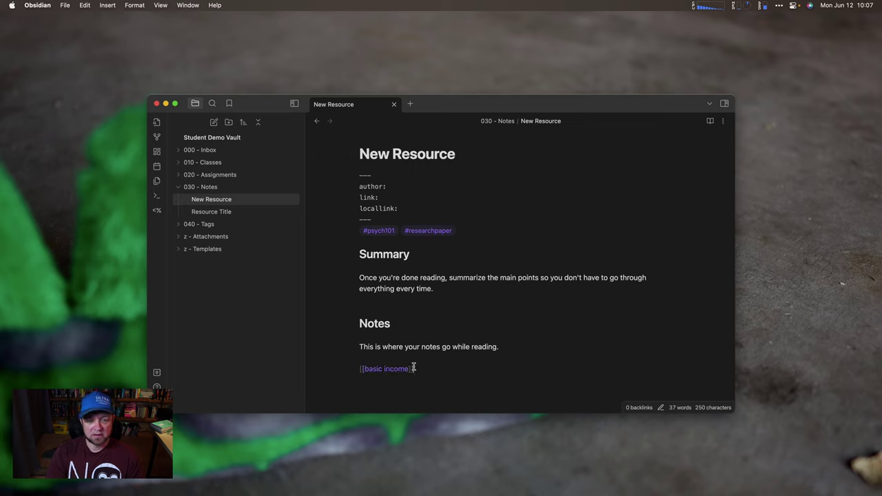
type(", ")
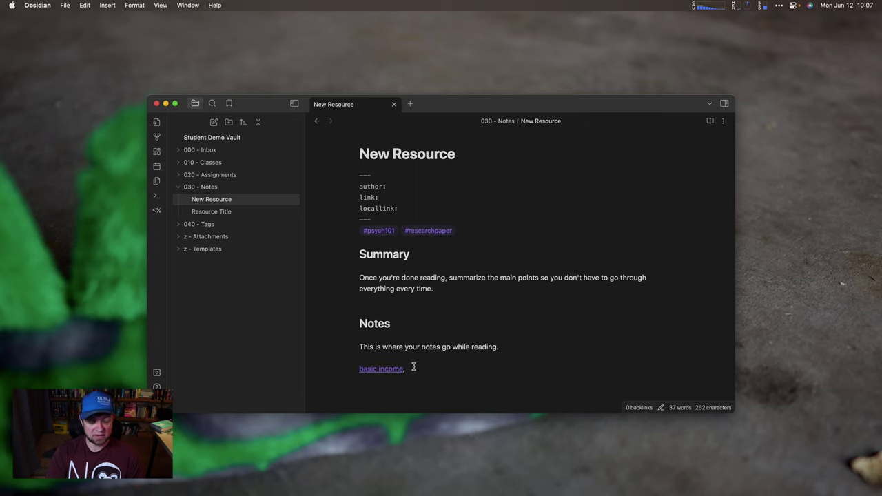
type("[[uni")
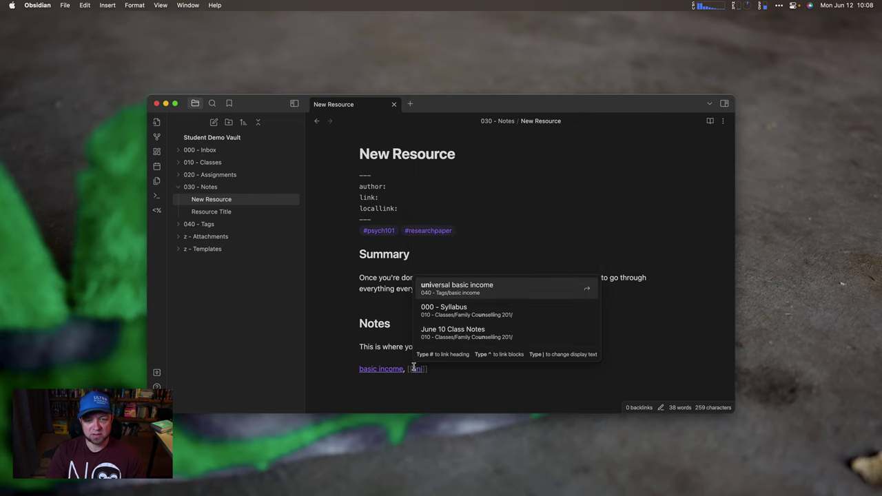
key("Return")
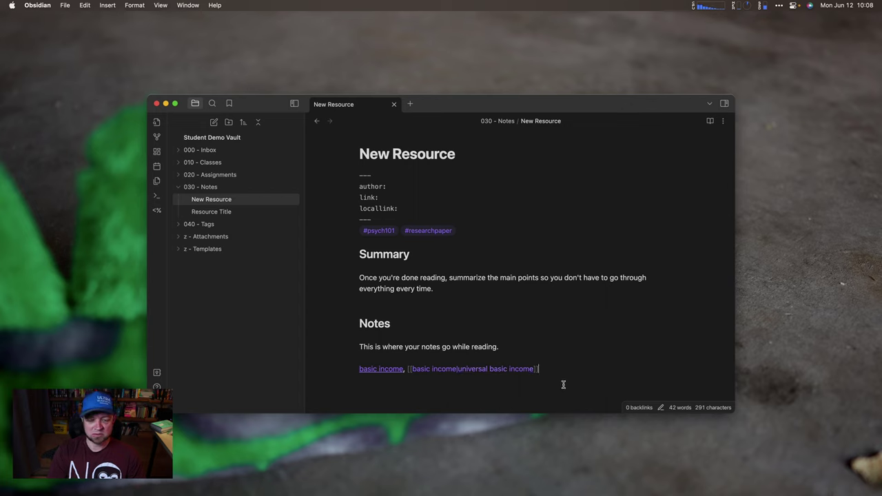
left_click(514, 348)
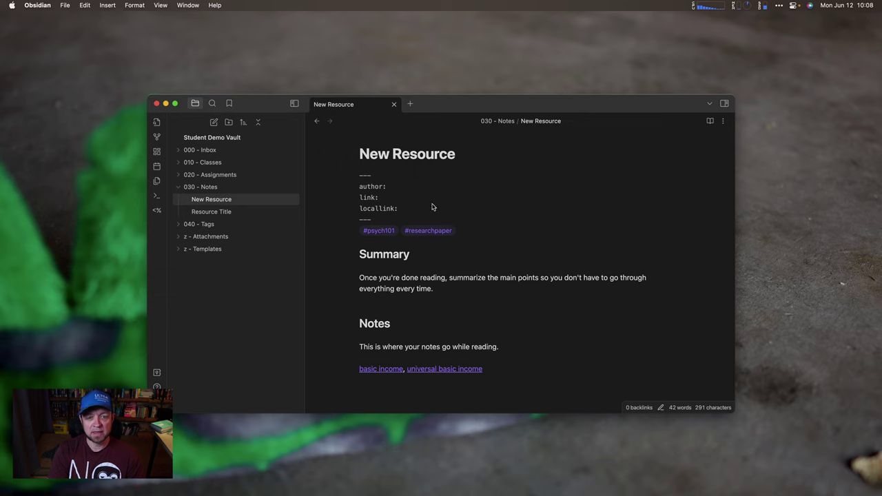
Try adding a #basicincome tag on the tags line, then delete it.
left_click(473, 231)
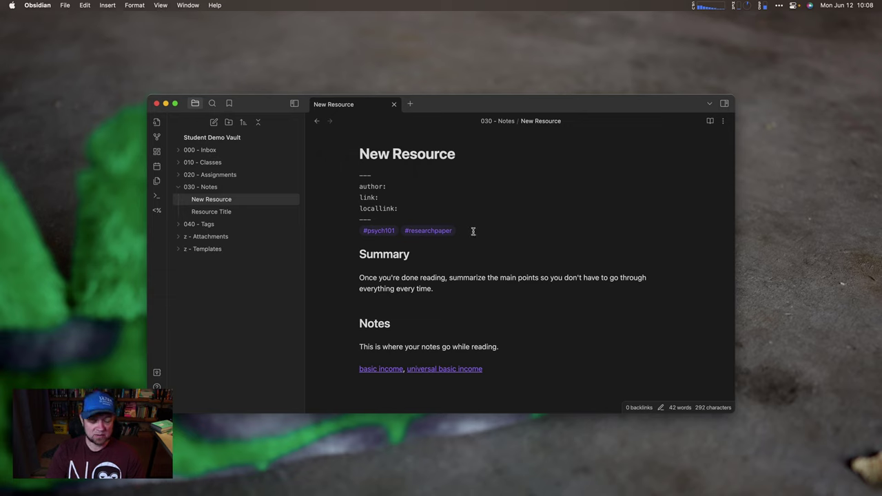
type("#basicincome")
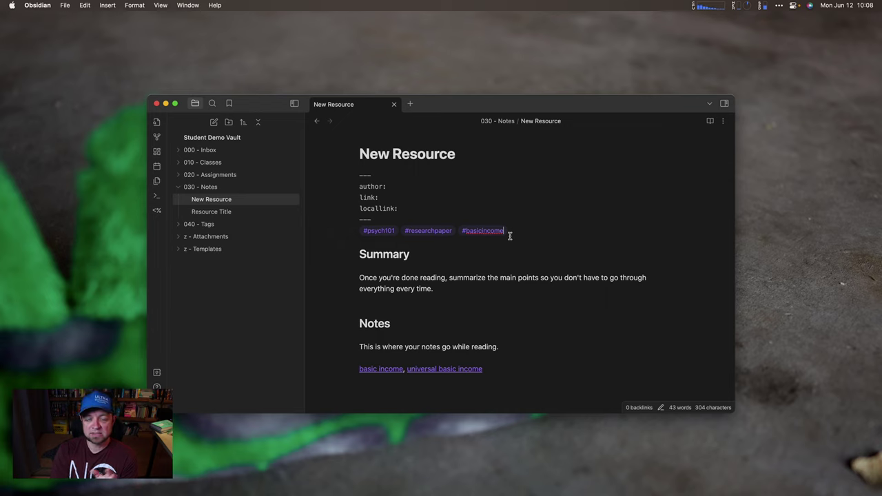
key("BackSpace")
key("BackSpace")
key("BackSpace")
key("BackSpace")
key("BackSpace")
key("BackSpace")
key("BackSpace")
key("BackSpace")
key("BackSpace")
key("BackSpace")
key("BackSpace")
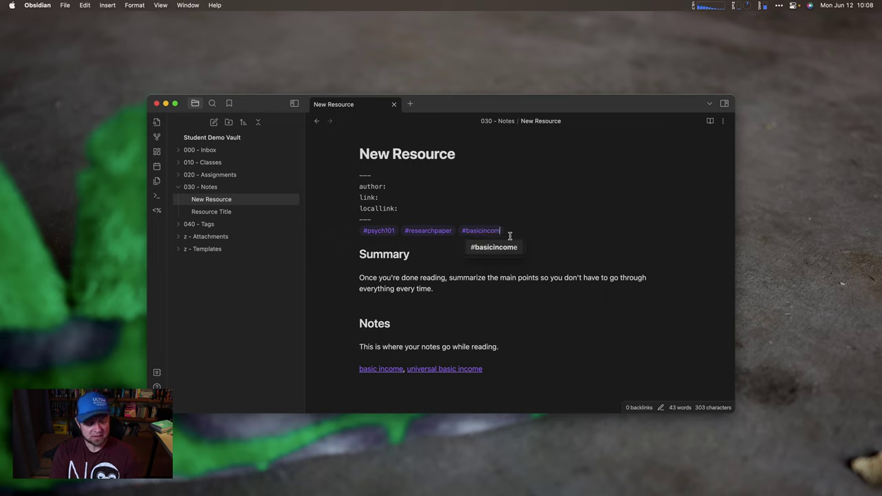
key("BackSpace")
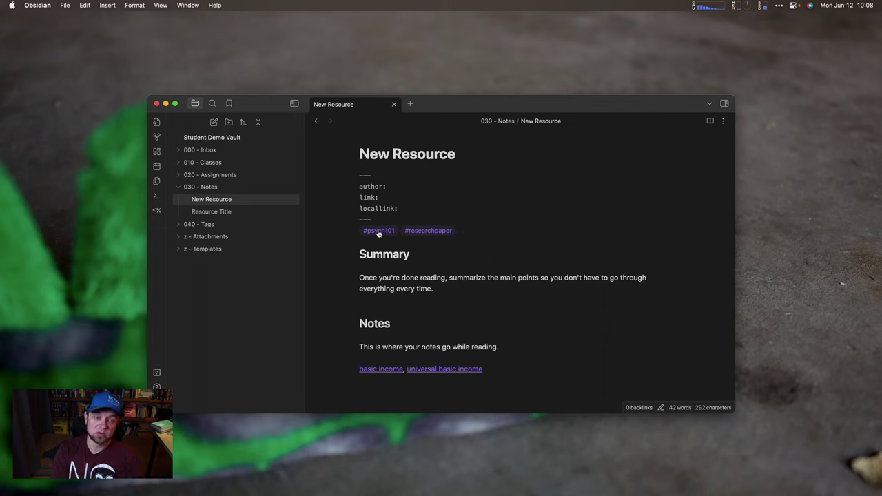
Open the basic income note from 040 - Tags and check its Backlinks pane.
left_click(492, 369)
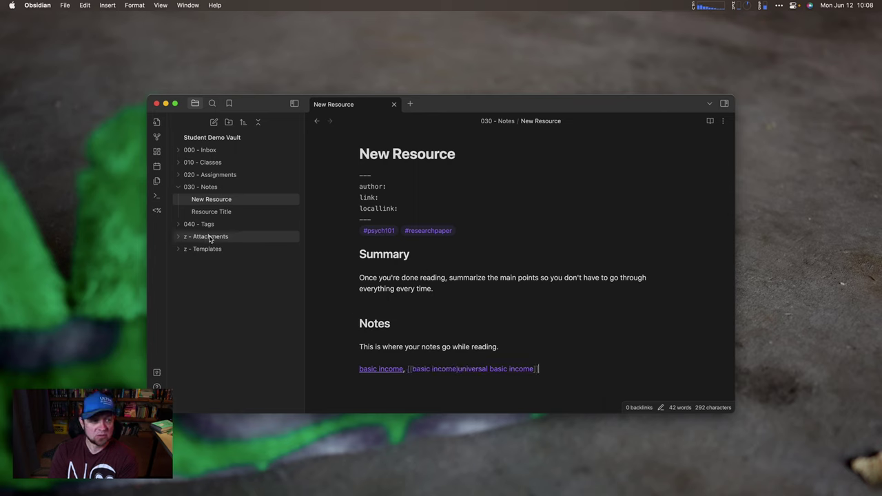
left_click(177, 225)
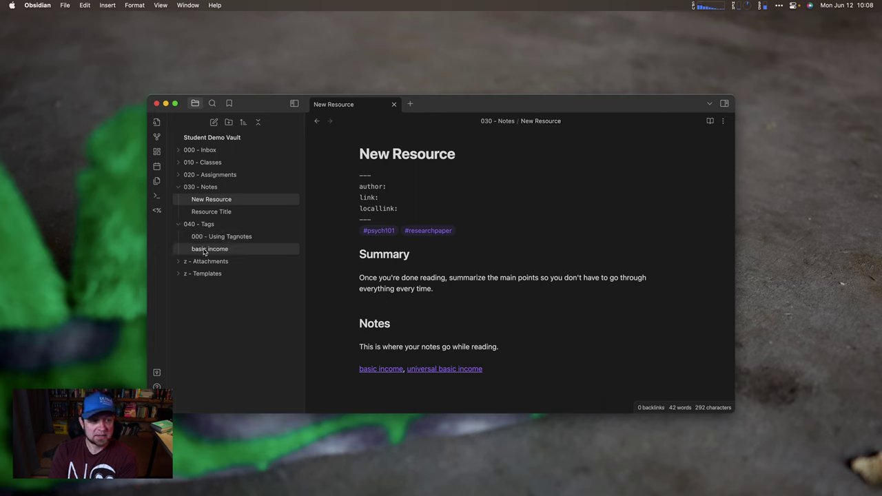
left_click(201, 249)
left_click(724, 103)
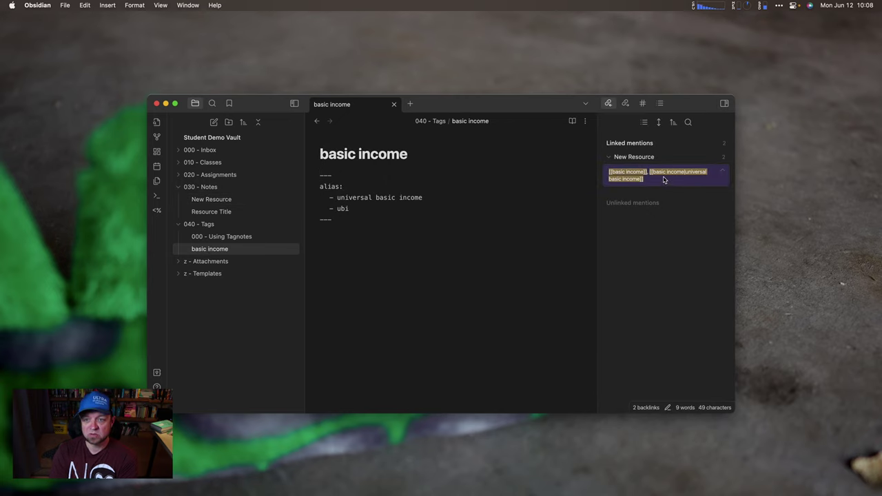
left_click(725, 102)
Collapse the 040 - Tags and 030 - Notes folders and expand z - Attachments.
left_click(178, 224)
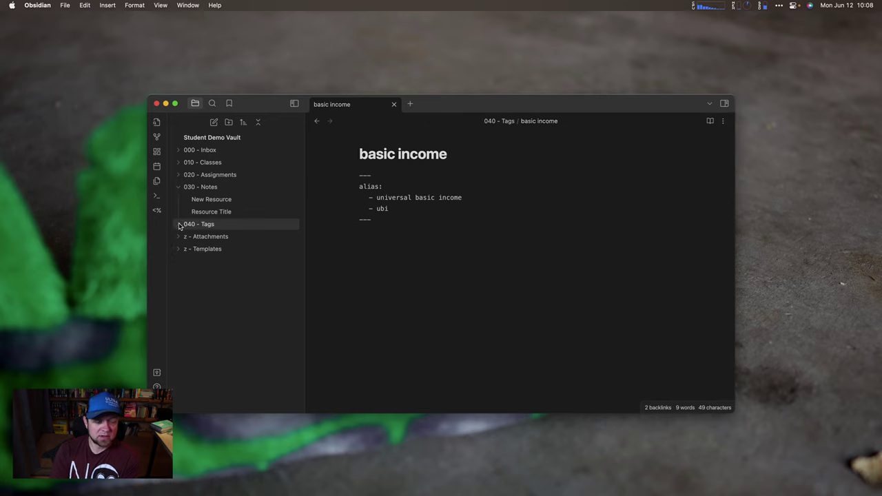
left_click(177, 187)
left_click(178, 213)
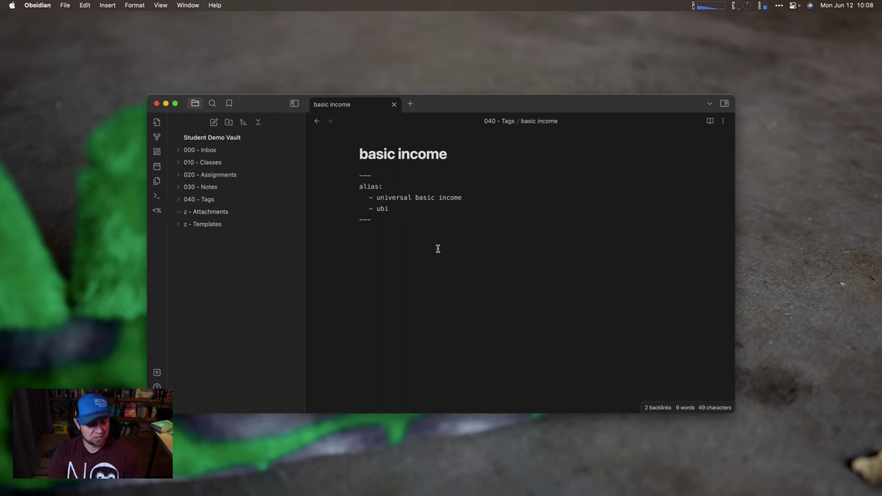
key("super+comma")
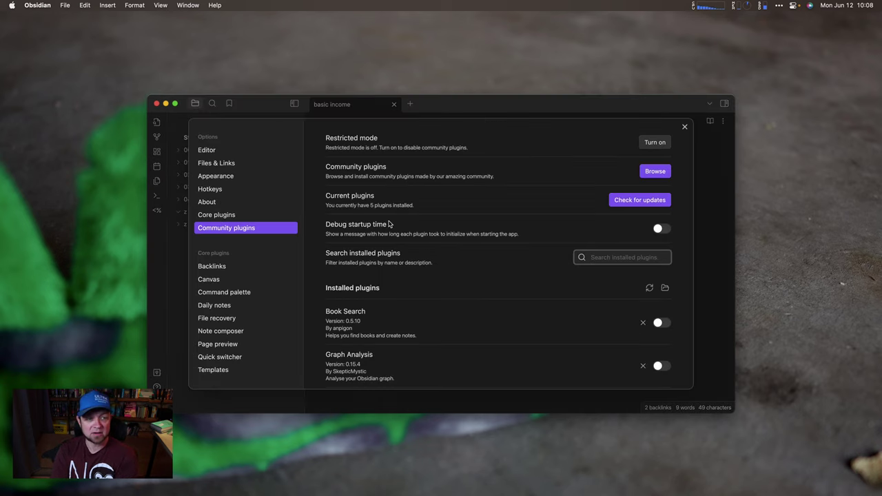
left_click(205, 162)
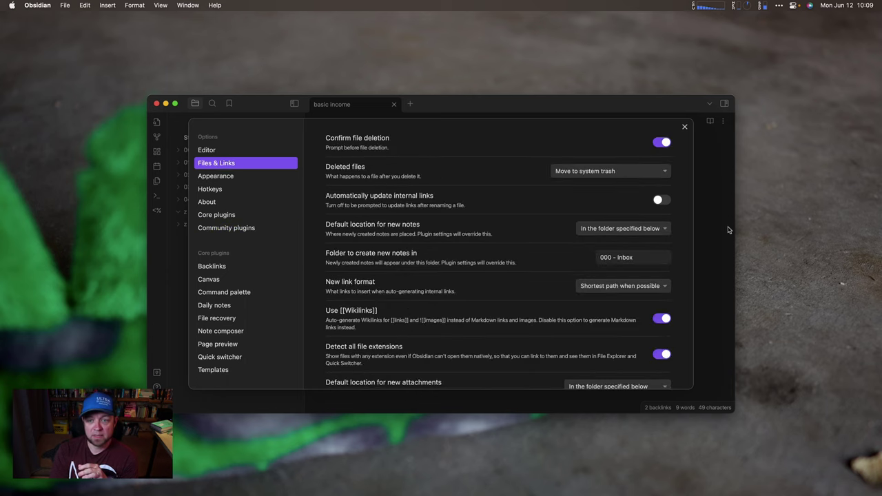
scroll(550, 369, "down", 3)
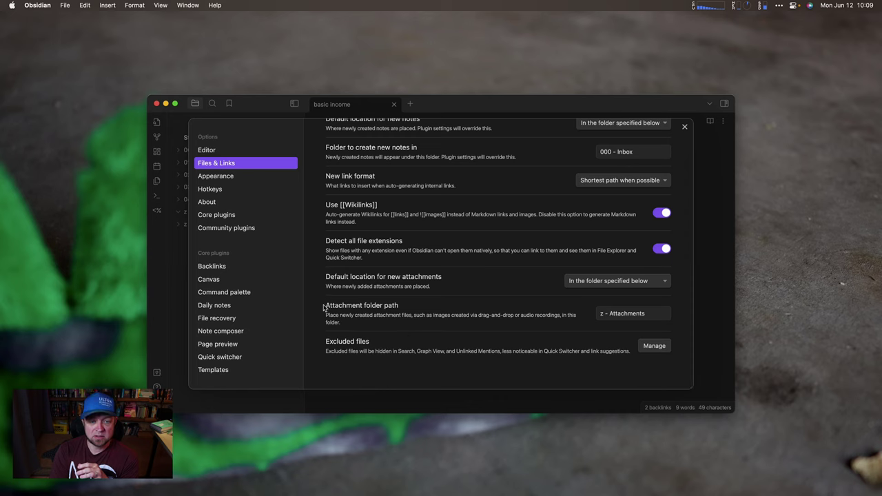
left_click(648, 313)
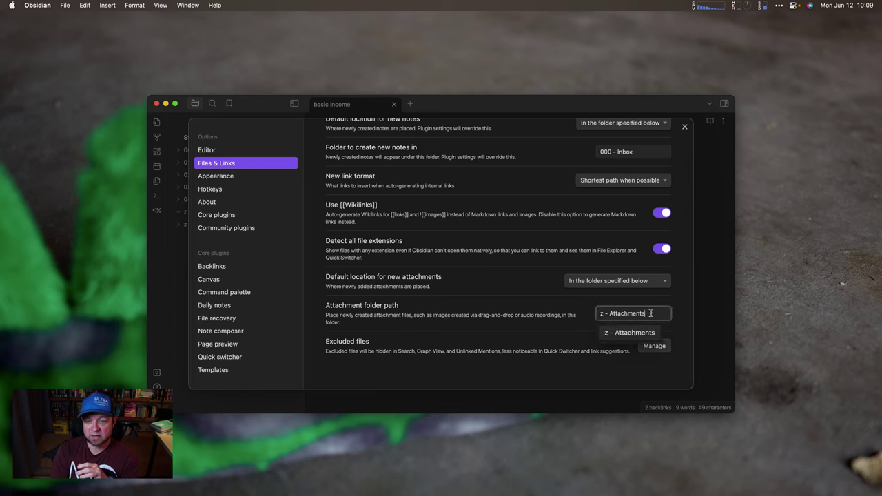
left_click(518, 336)
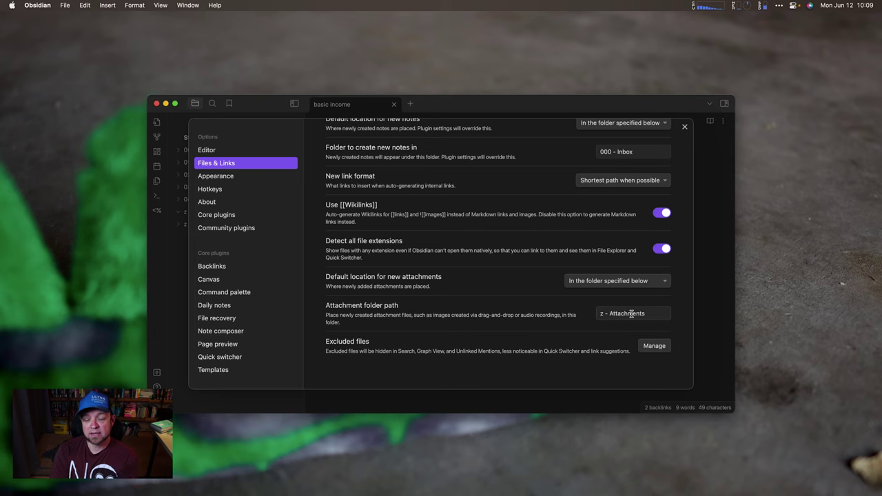
left_click(686, 129)
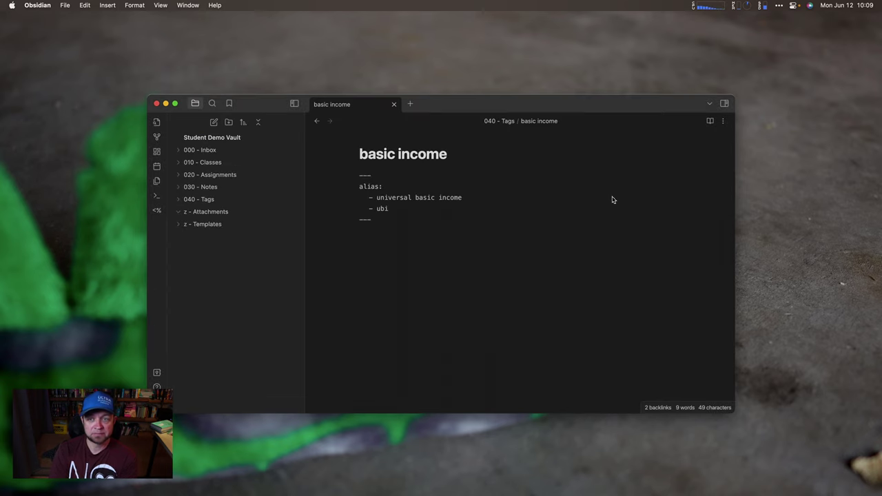
left_click(178, 226)
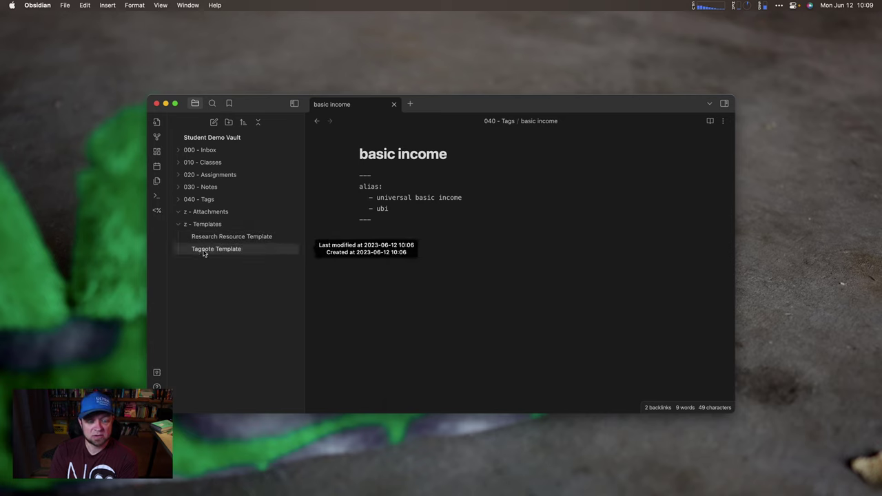
left_click(179, 224)
left_click(617, 280)
key("super+comma")
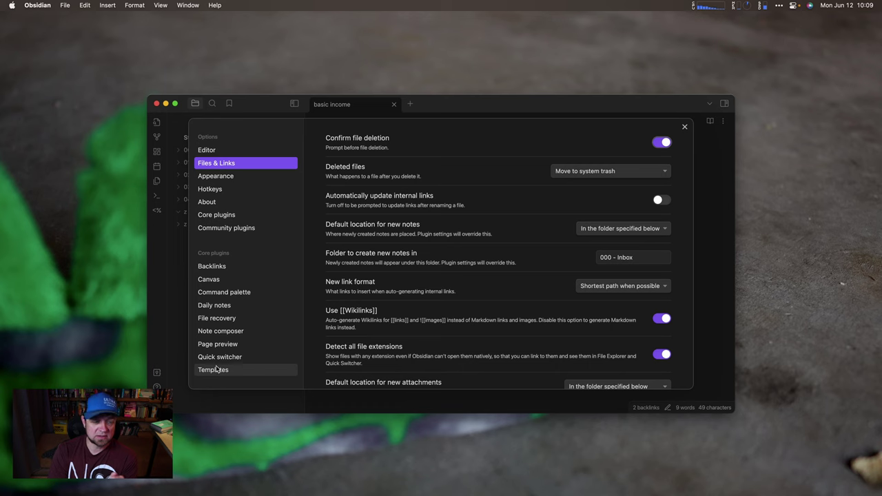
scroll(216, 371, "down", 2)
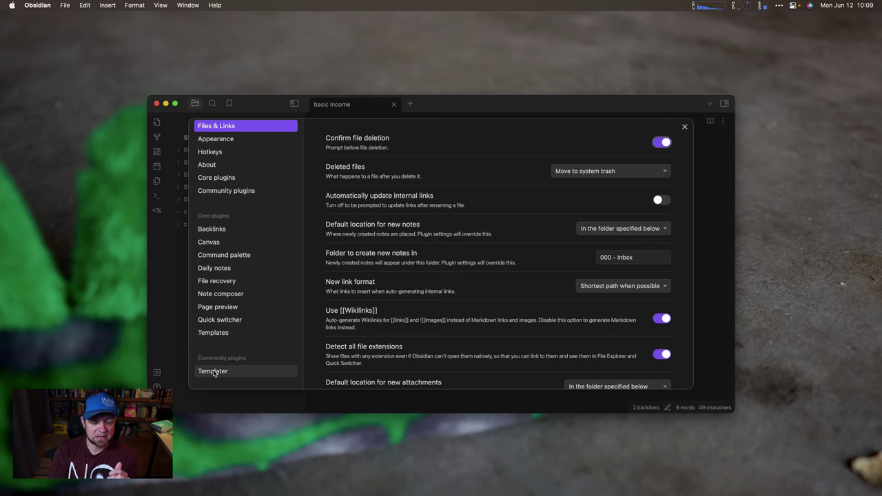
left_click(214, 372)
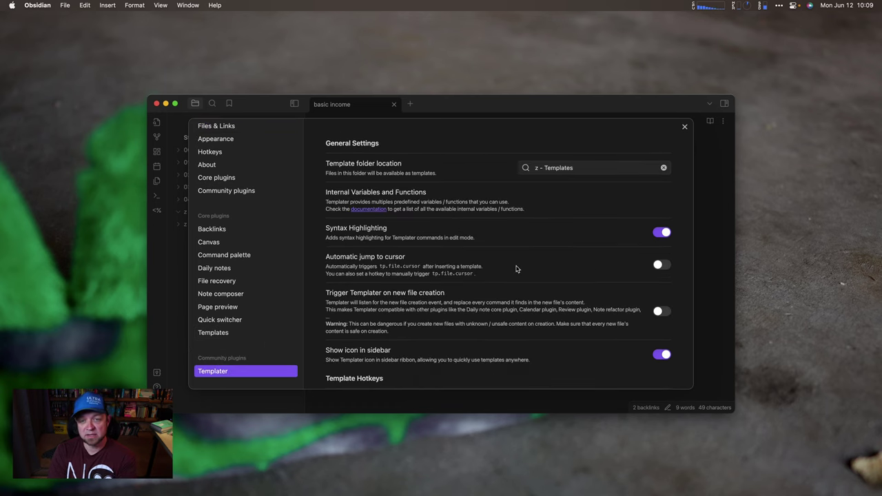
left_click(616, 166)
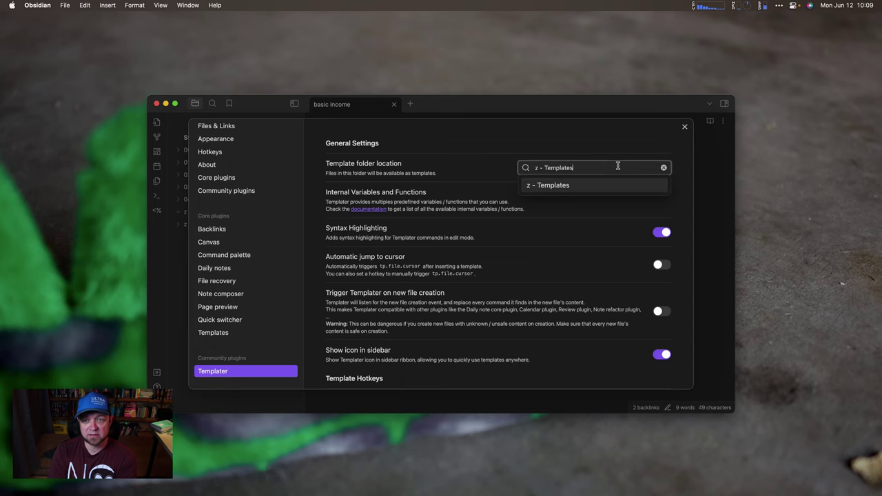
left_click(215, 333)
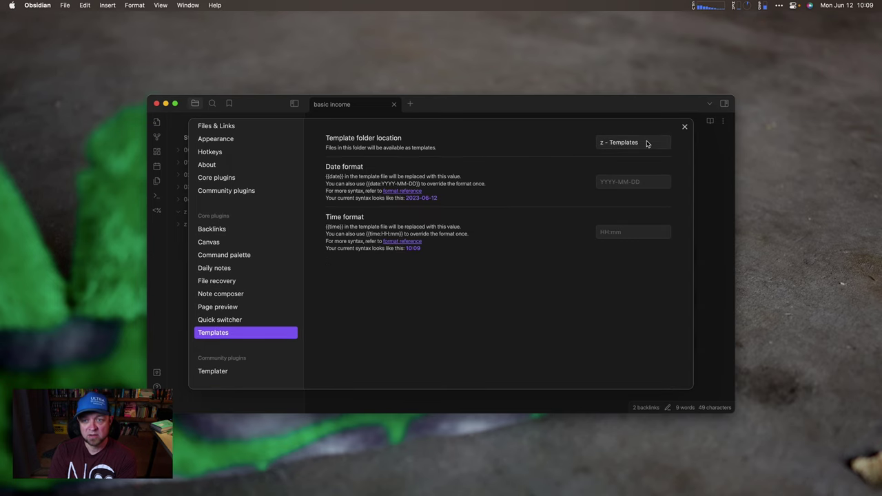
left_click(646, 142)
left_click(685, 127)
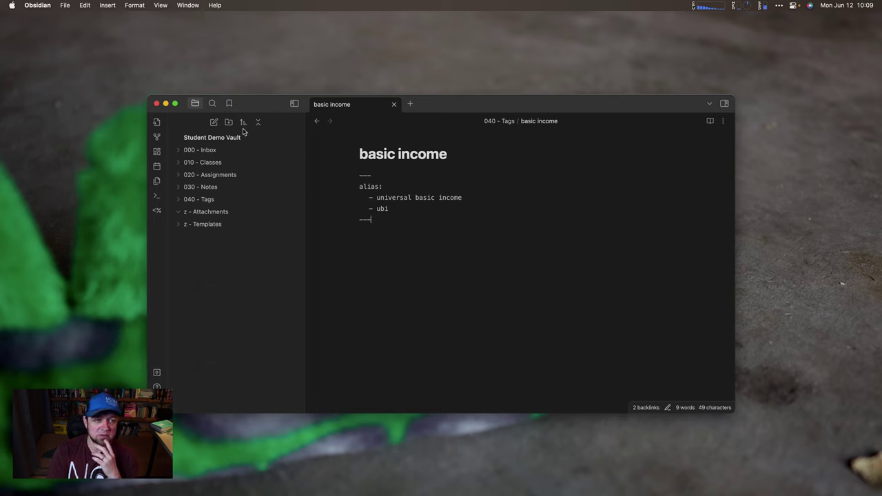
Create the 'How to Use This Vault' note in the Inbox and paste the vault guide into it.
left_click(214, 123)
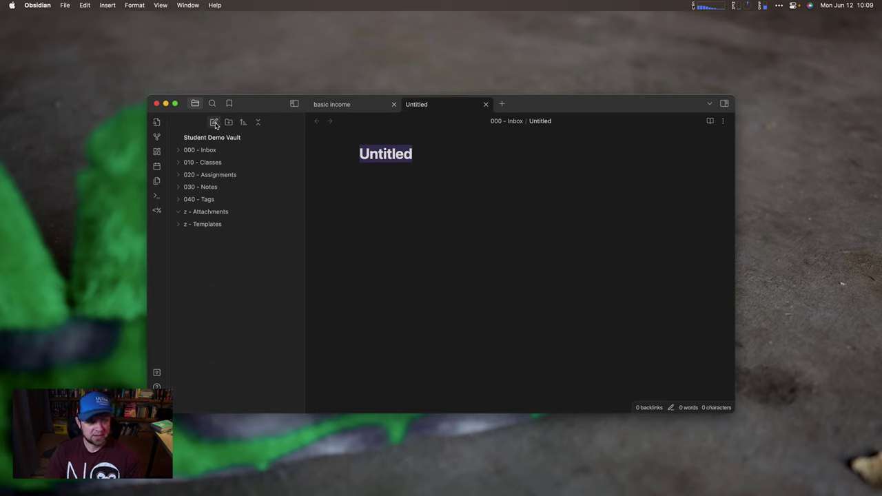
type("How to Use ")
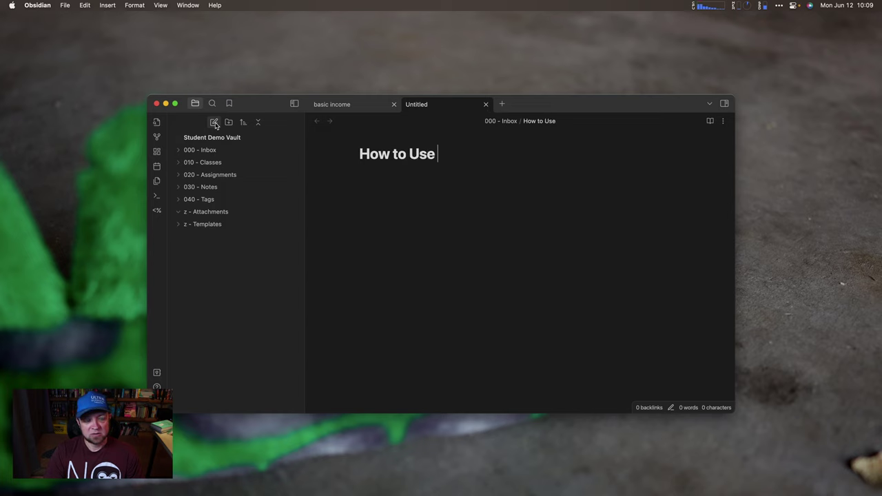
type("This Vault")
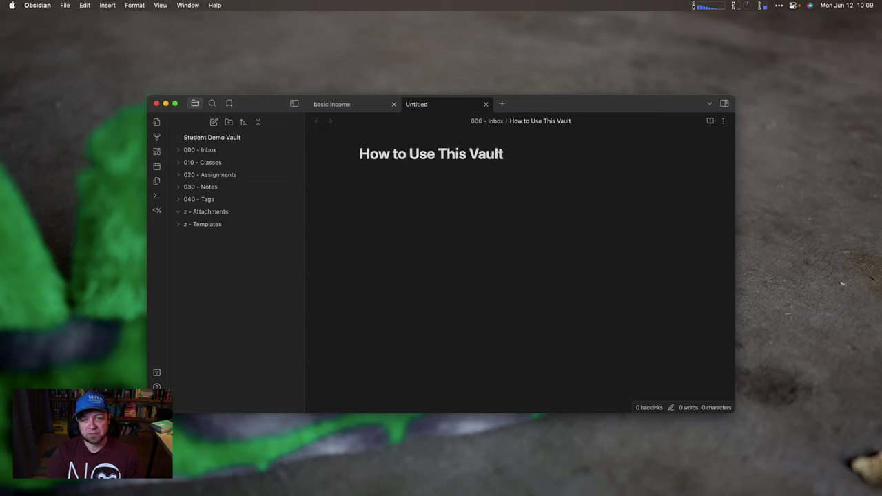
key("Return")
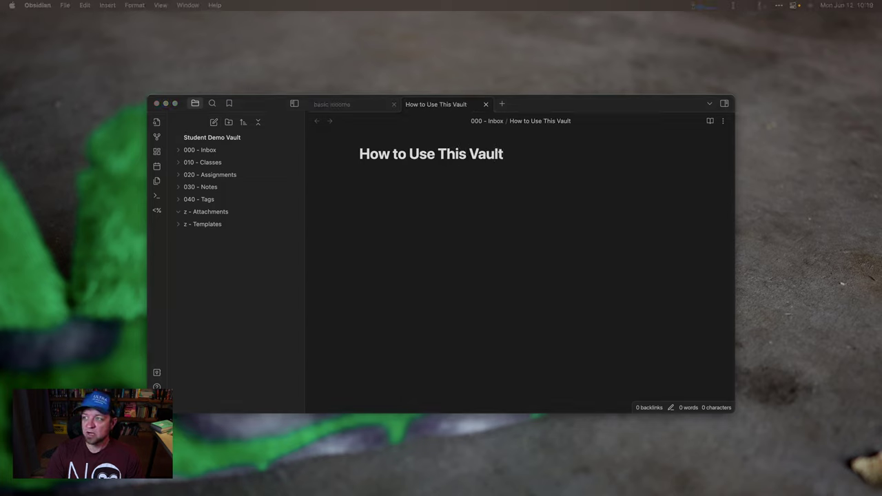
left_click(371, 215)
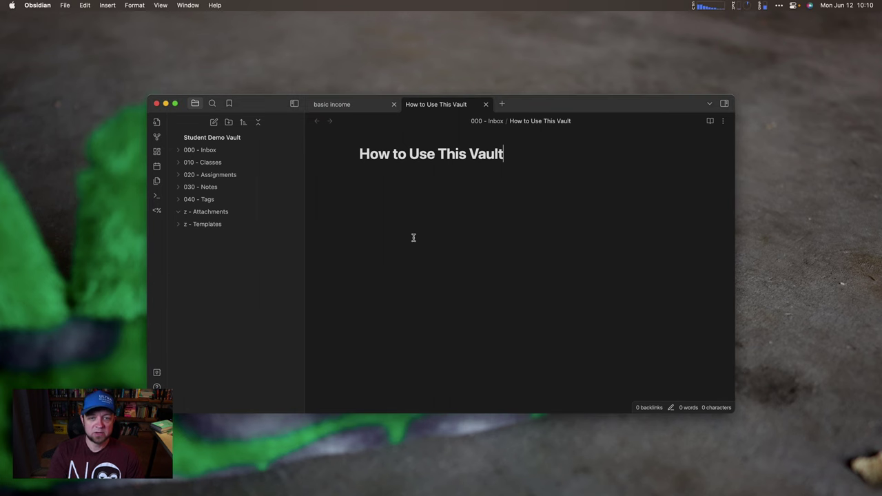
key("super+v")
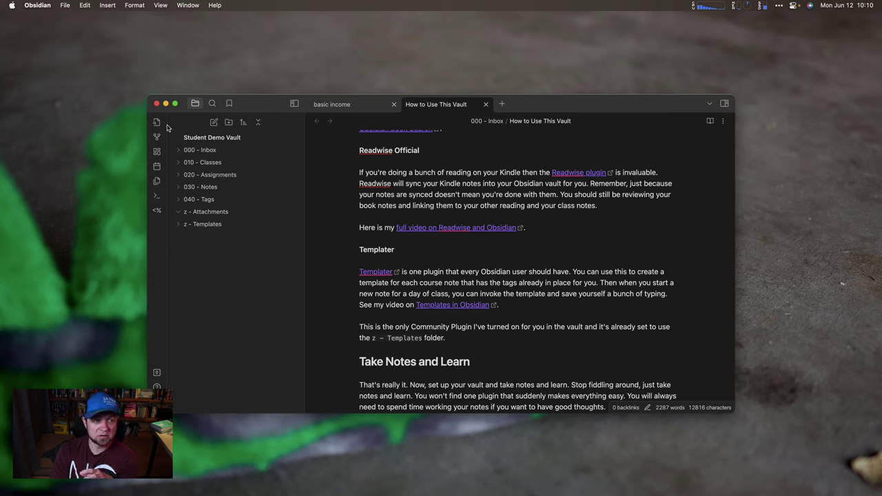
Move the note from 000 - Inbox to the vault root, then switch to the other vault window.
left_click(200, 149)
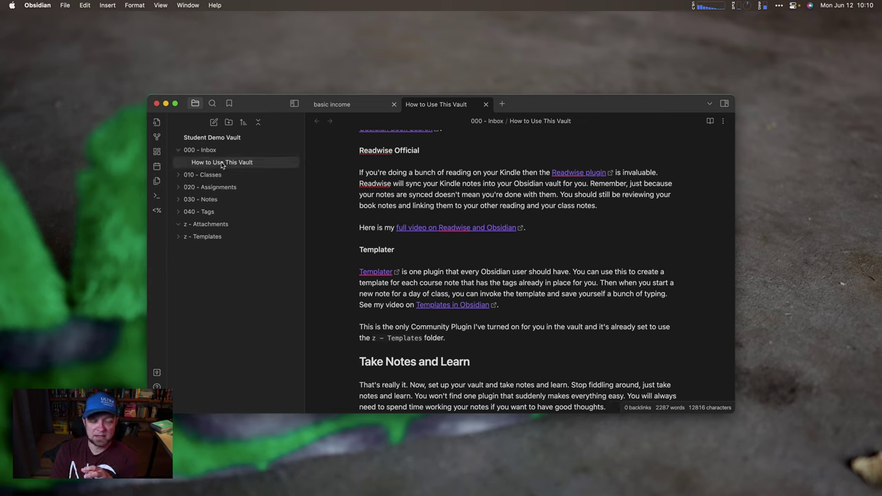
left_click_drag(222, 163, 209, 276)
left_click_drag(224, 165, 206, 145)
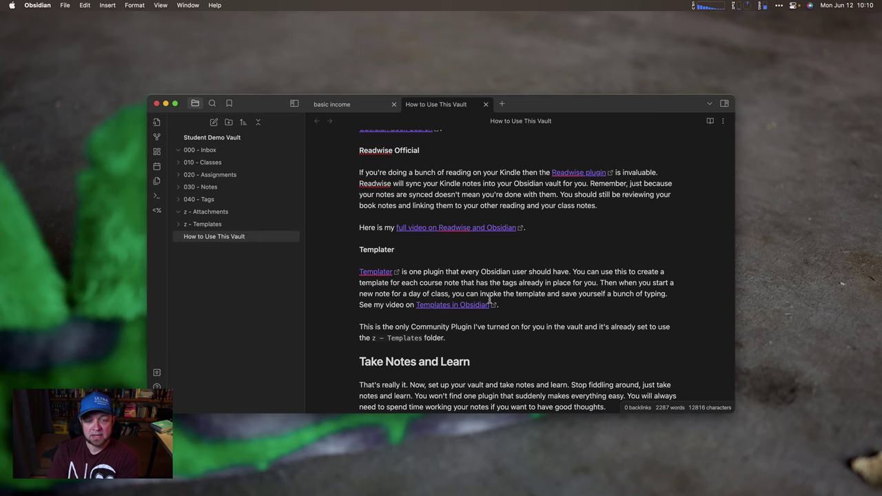
scroll(490, 298, "down", 1)
scroll(489, 296, "down", 5)
scroll(489, 300, "up", 10)
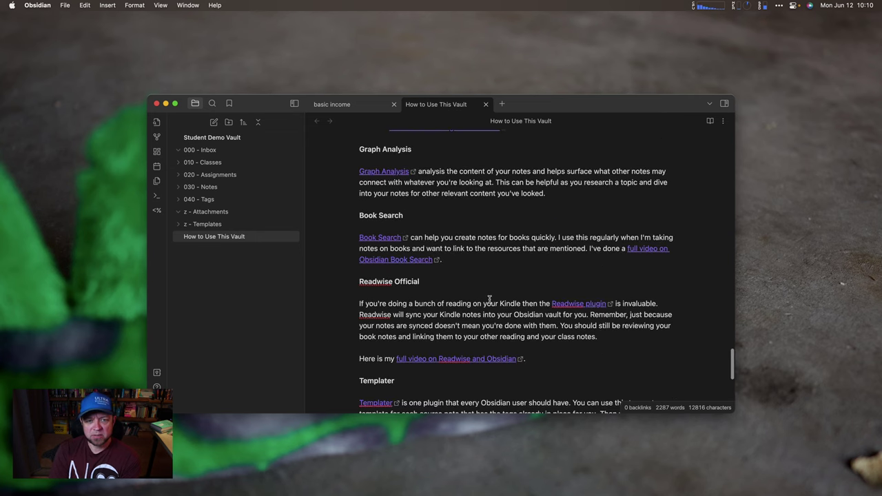
scroll(489, 299, "up", 4)
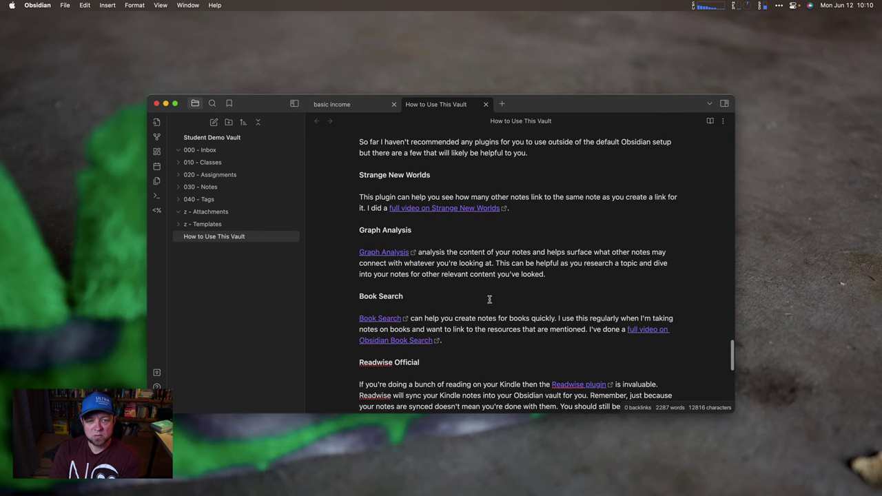
scroll(489, 299, "up", 2)
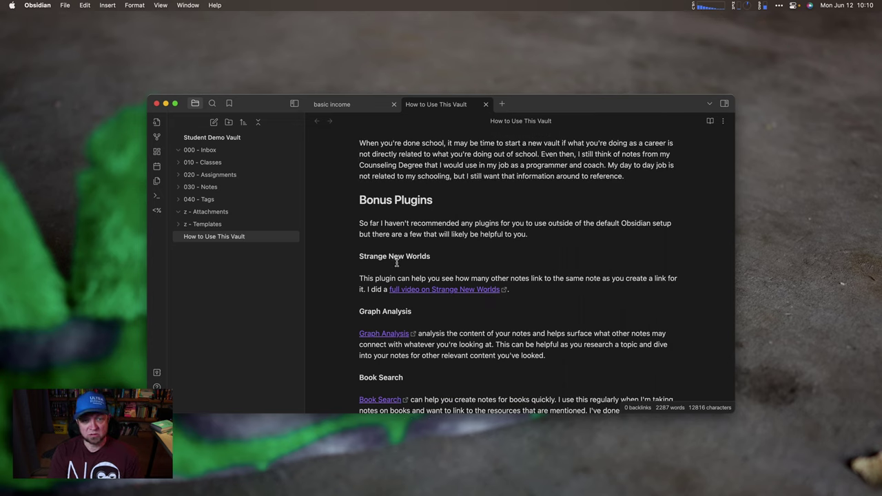
key("super+grave")
left_click(525, 312)
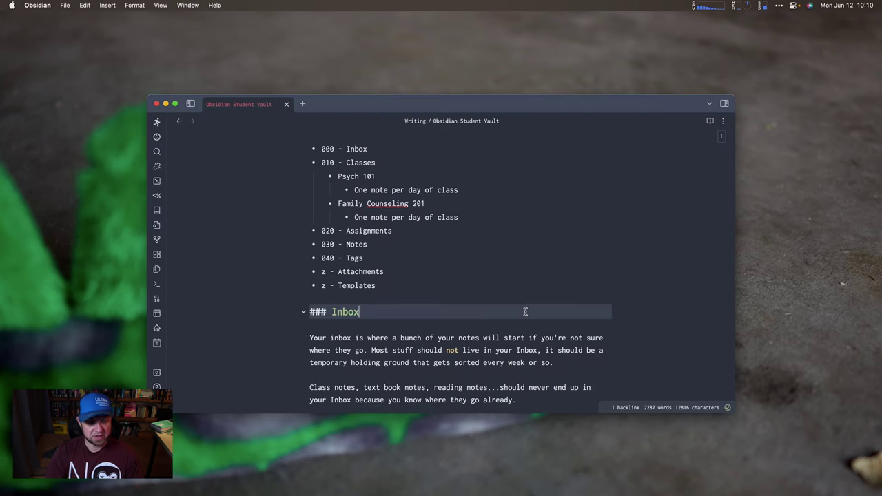
Open the universal basic income note in a new tab via the quick switcher.
key("super+o")
key("Escape")
key("super+t")
key("super+o")
type("univer")
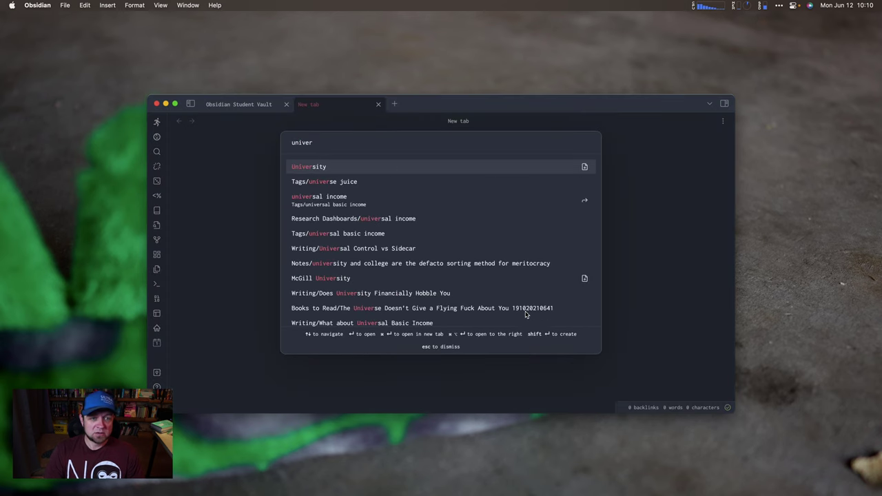
key("Down")
key("Down")
key("Return")
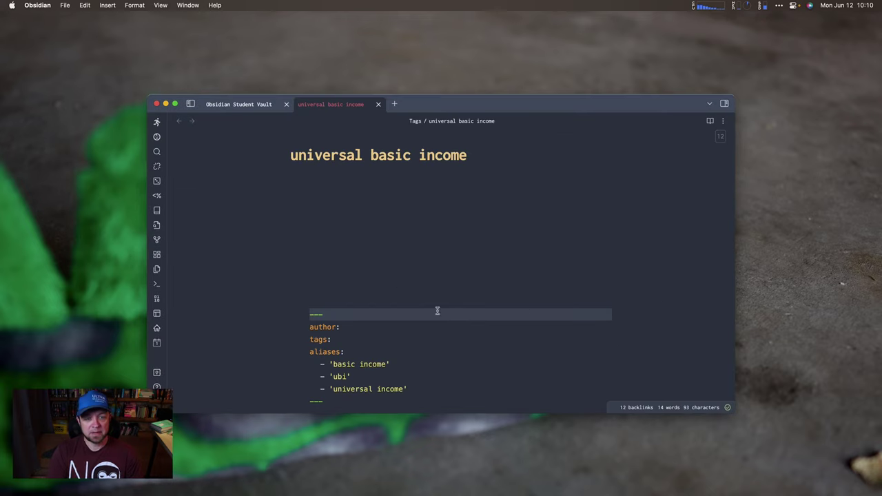
scroll(496, 328, "down", 3)
scroll(496, 329, "down", 1)
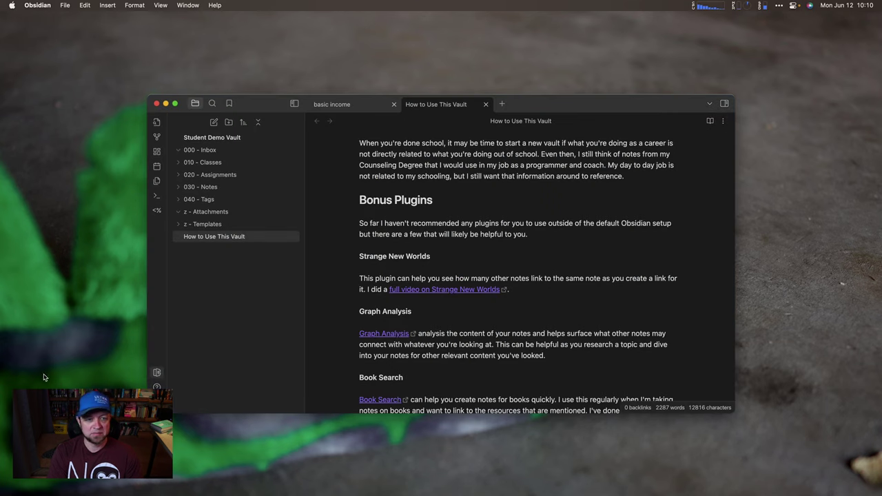
Add the #tagnote tag below the Tagnote Template's frontmatter.
left_click(180, 226)
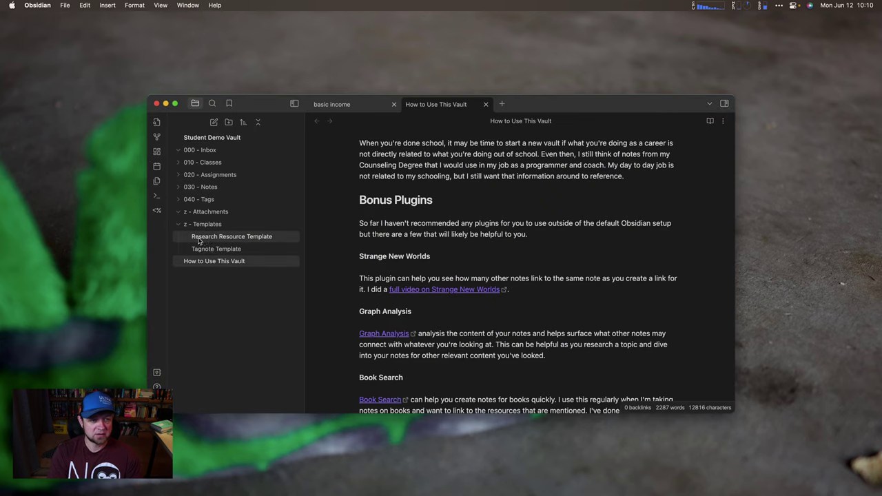
left_click(213, 249)
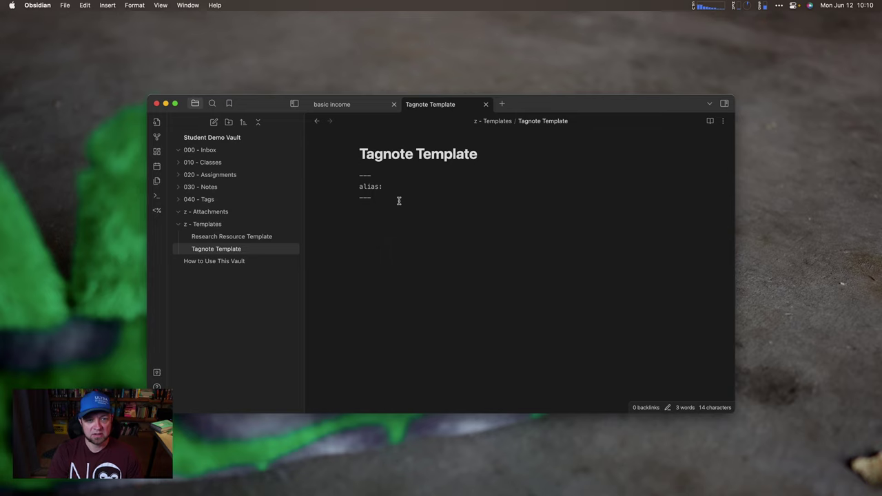
left_click(398, 200)
type("#tagnote")
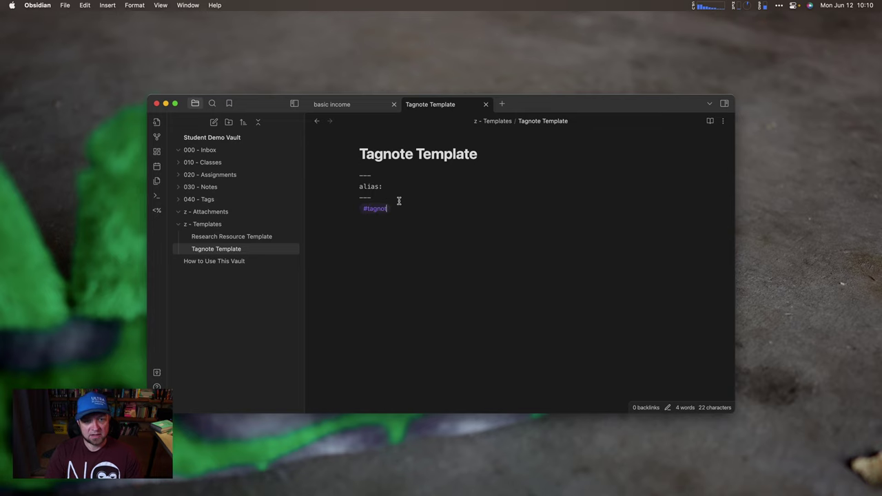
left_click(548, 282)
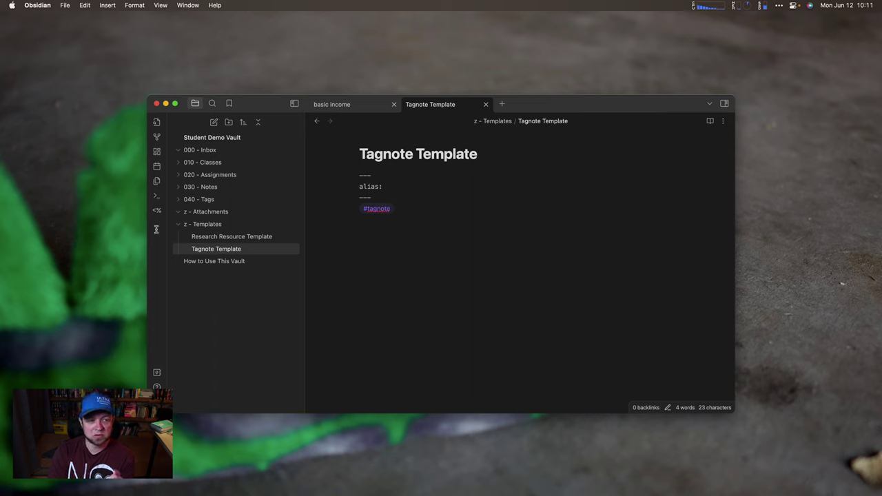
Add the #tagnote tag to the basic income note in 040 - Tags.
left_click(193, 200)
left_click(222, 225)
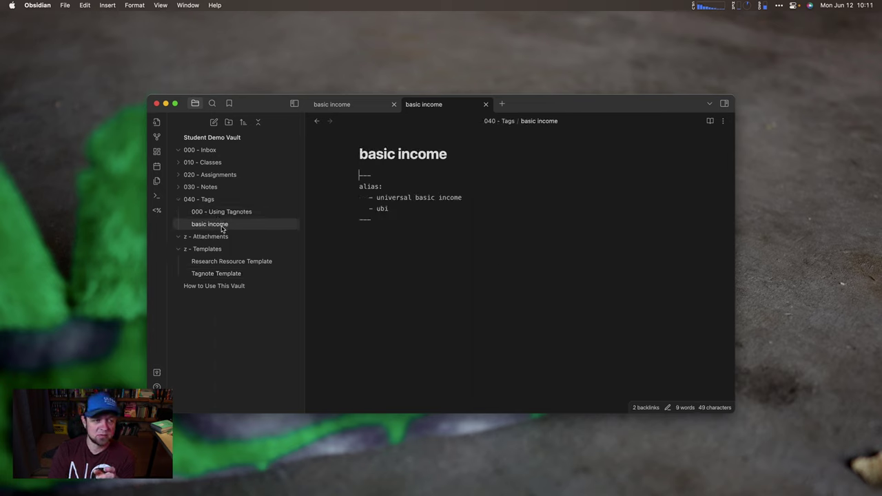
type("#tagnote")
key("Return")
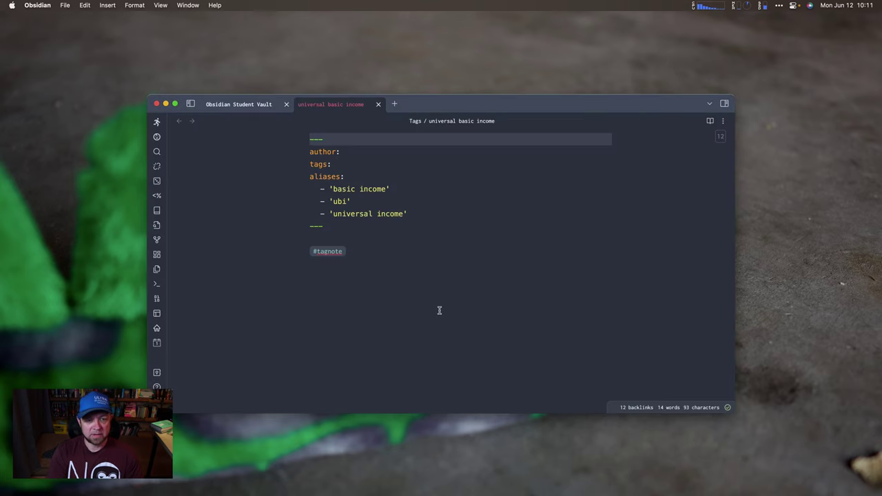
Show the note's backlinks and open I Didn't Do The Thing Today from its linked mentions.
left_click(725, 103)
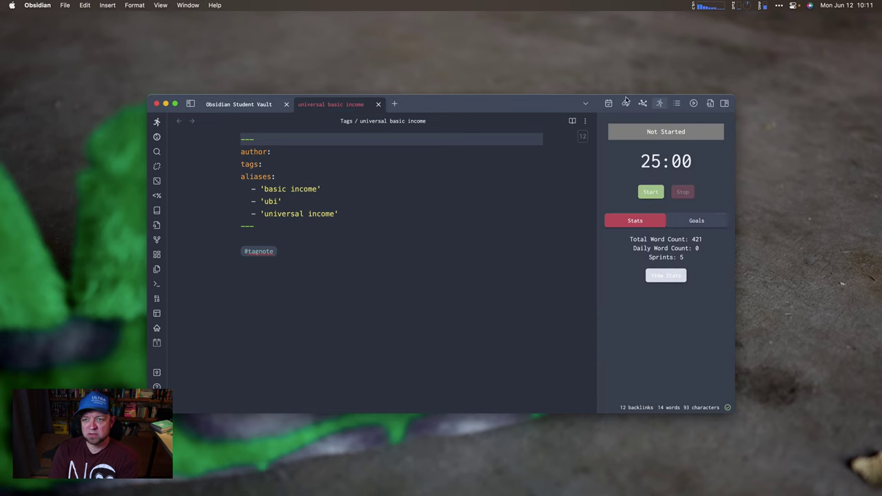
left_click(626, 103)
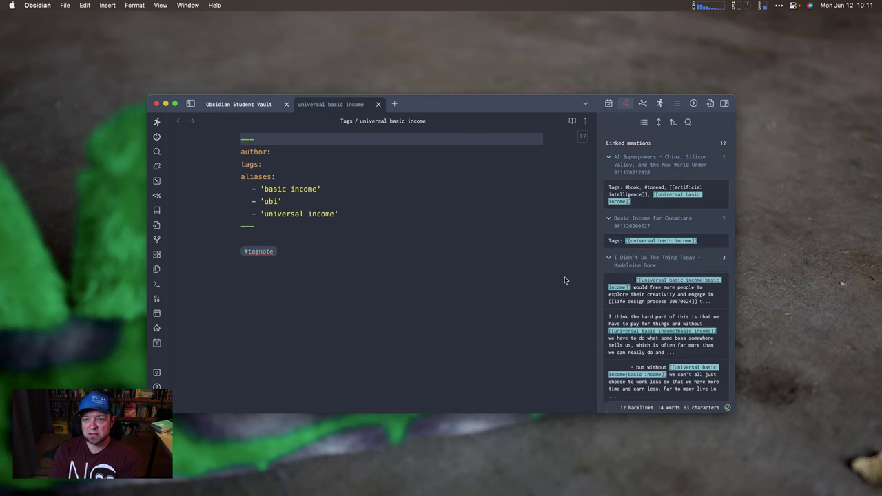
left_click(681, 298)
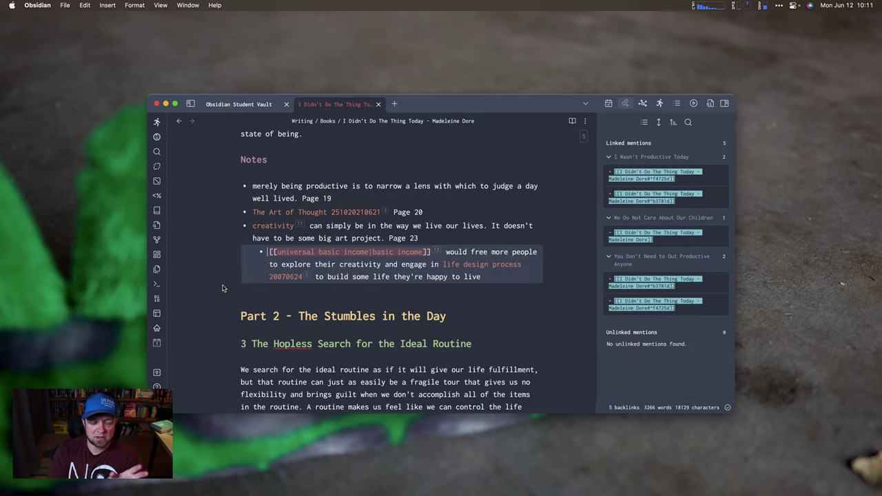
mouse_move(437, 251)
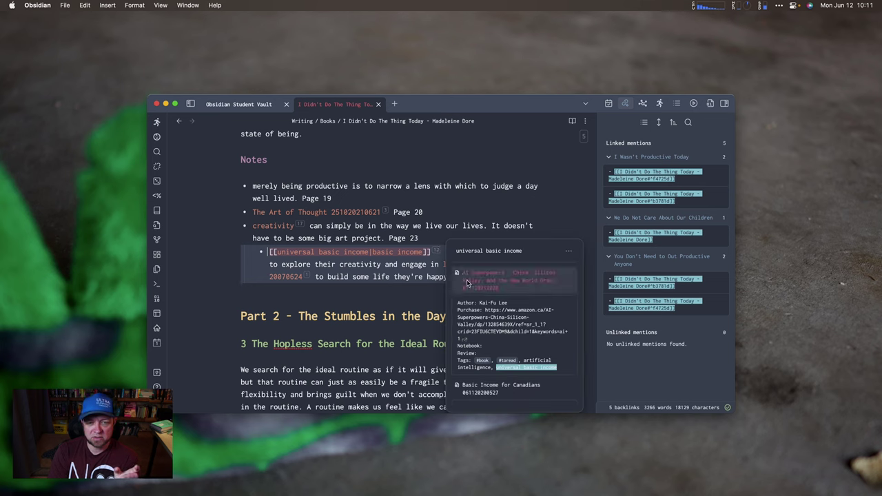
scroll(469, 293, "down", 5)
scroll(469, 293, "down", 3)
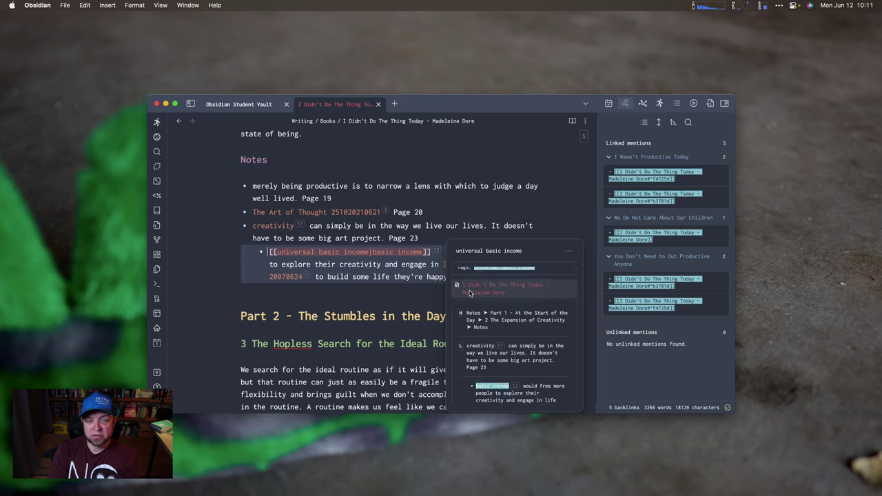
scroll(469, 293, "down", 2)
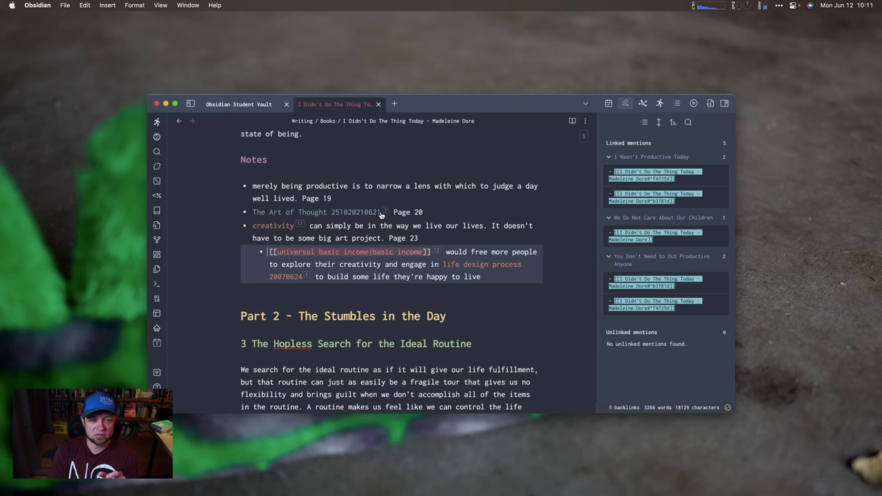
mouse_move(384, 213)
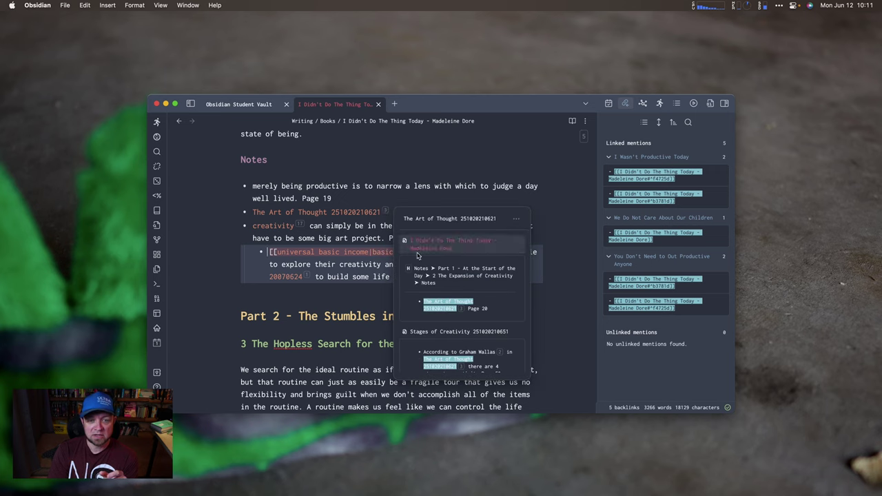
scroll(415, 281, "down", 5)
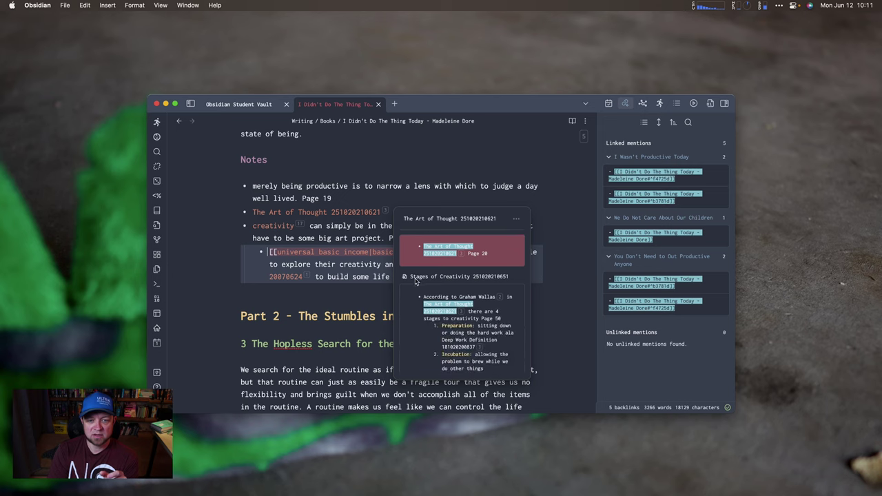
scroll(415, 278, "down", 3)
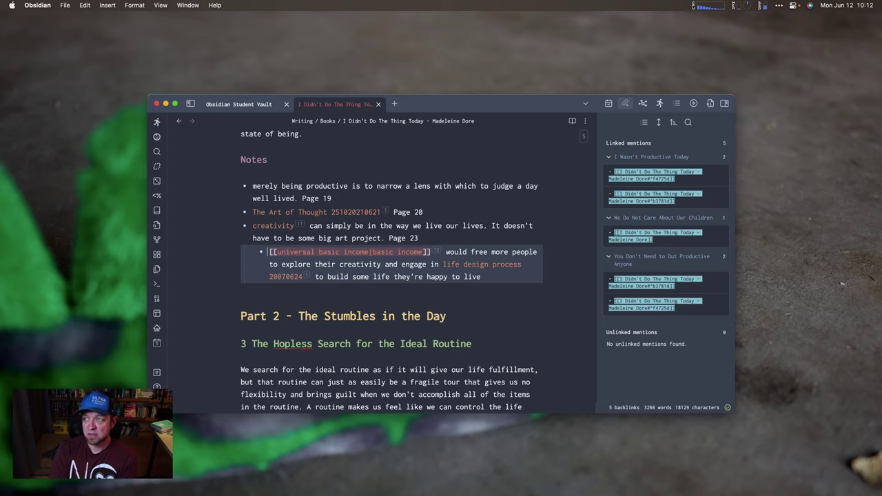
Explore the Co-Citations list and Adamic Adar scores, returning to universal basic income.
left_click(532, 160)
left_click(641, 105)
left_click(672, 128)
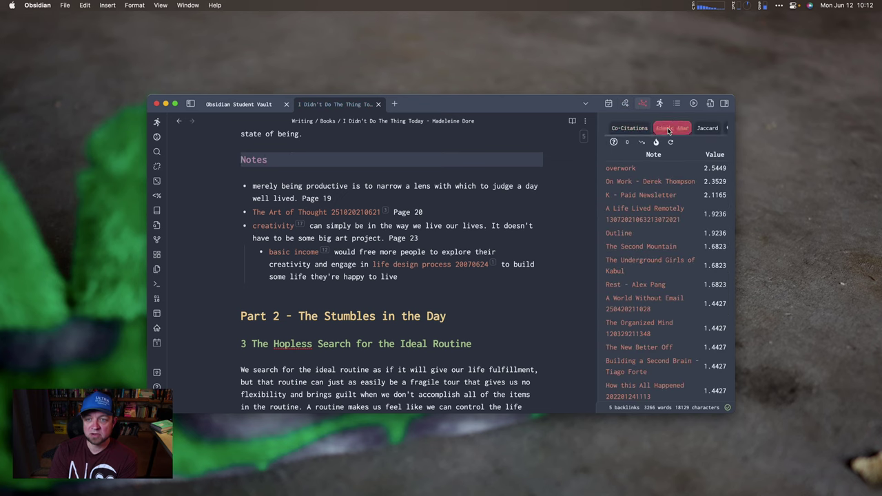
left_click(640, 129)
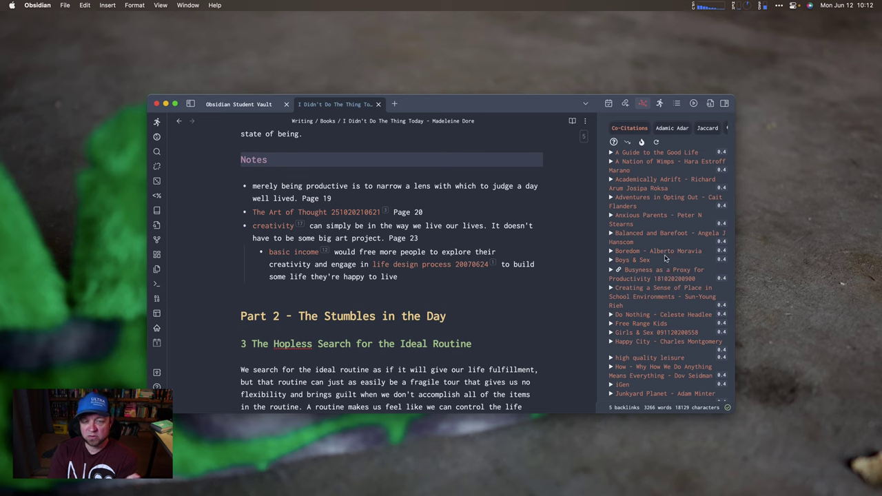
left_click(177, 124)
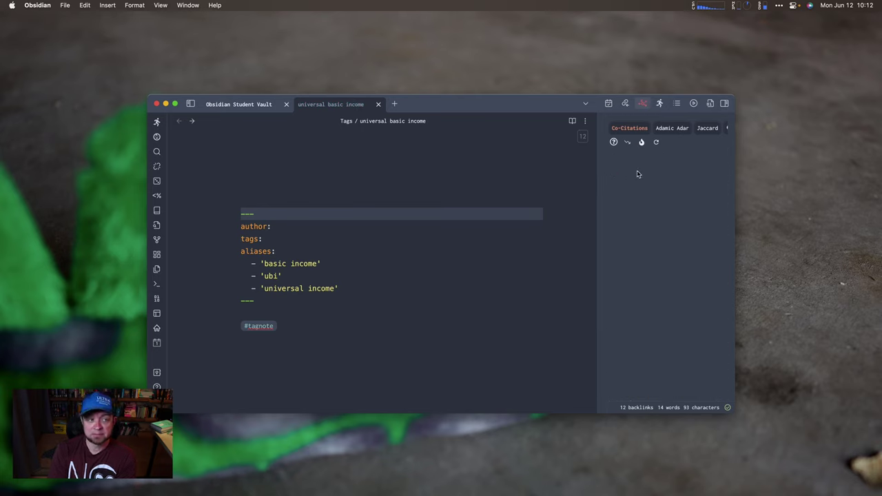
Open generational wealth from the co-citations list and show its backlinks.
left_click(676, 127)
left_click(629, 128)
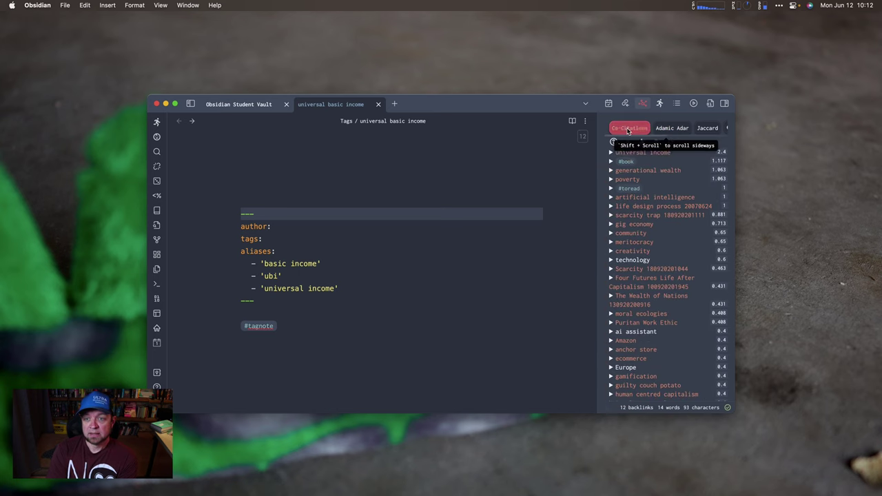
left_click(656, 171)
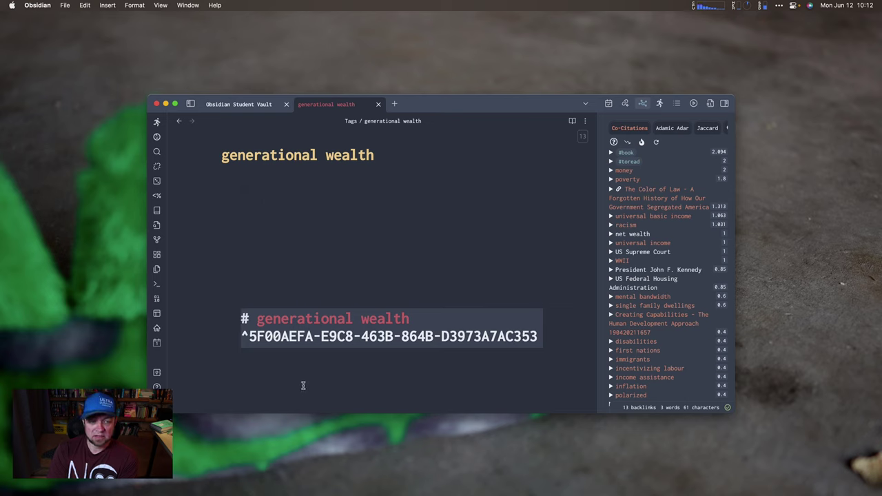
left_click(626, 105)
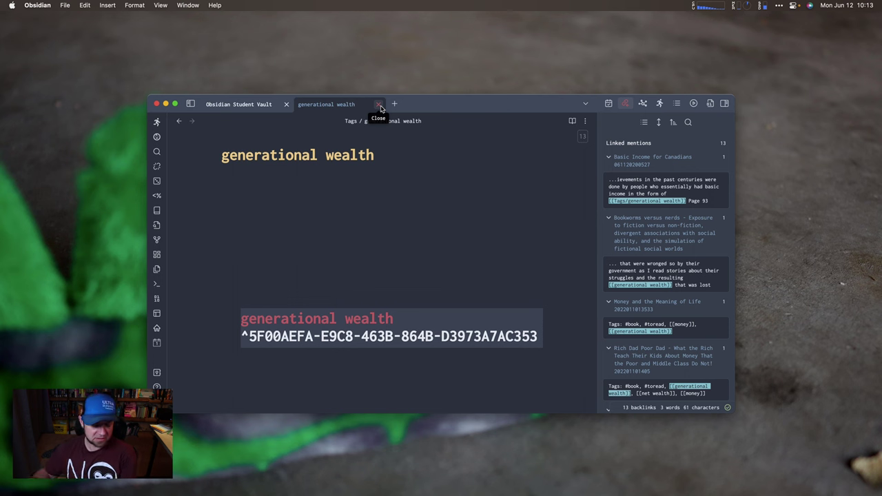
Open the Knowing What We Know note and add an empty line below its heading.
key("super+o")
type("knowing")
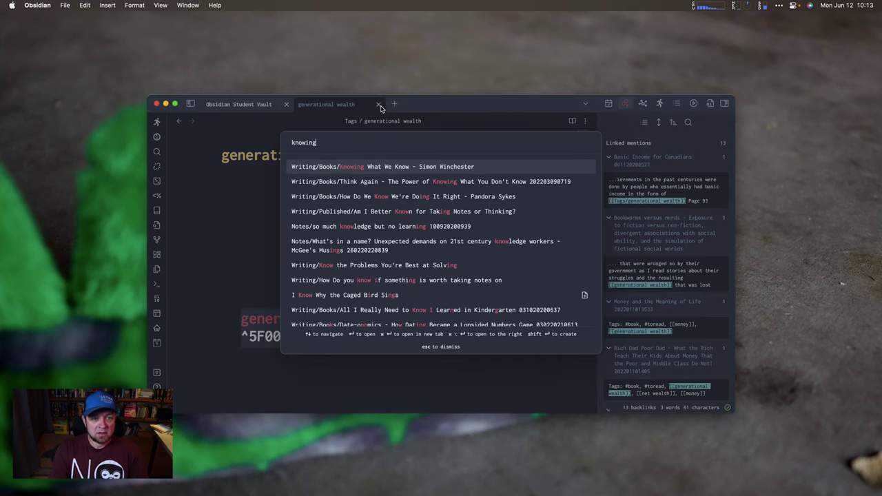
key("Return")
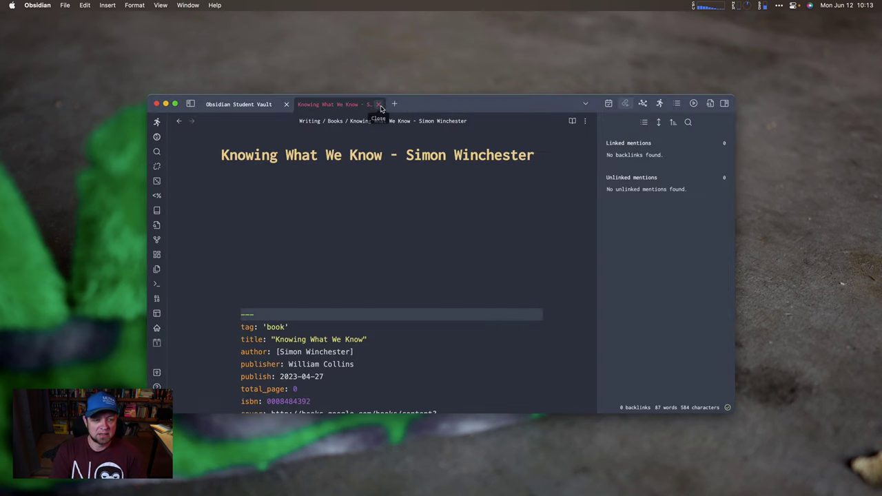
scroll(419, 362, "down", 1)
scroll(419, 362, "up", 1)
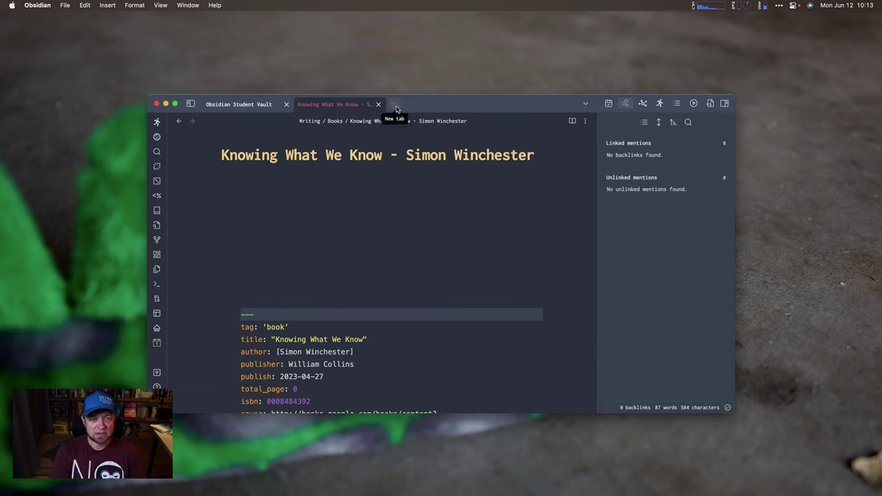
scroll(396, 219, "down", 5)
scroll(324, 357, "down", 2)
left_click(306, 355)
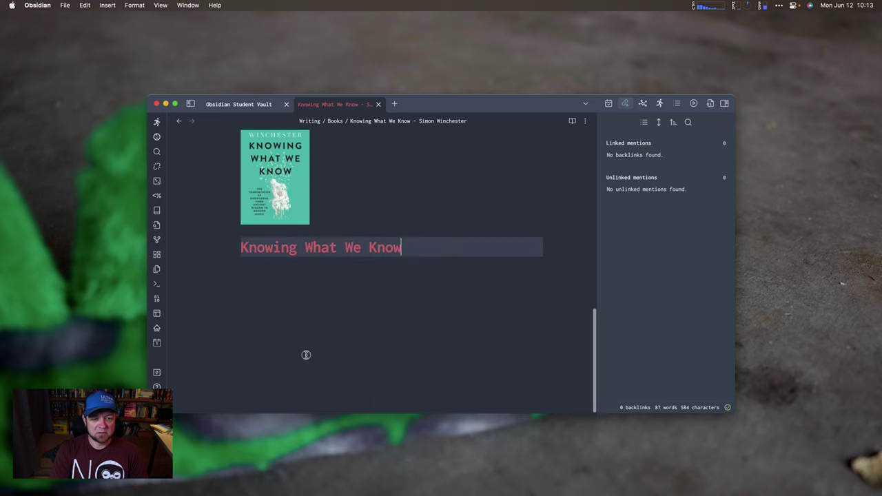
key("Return")
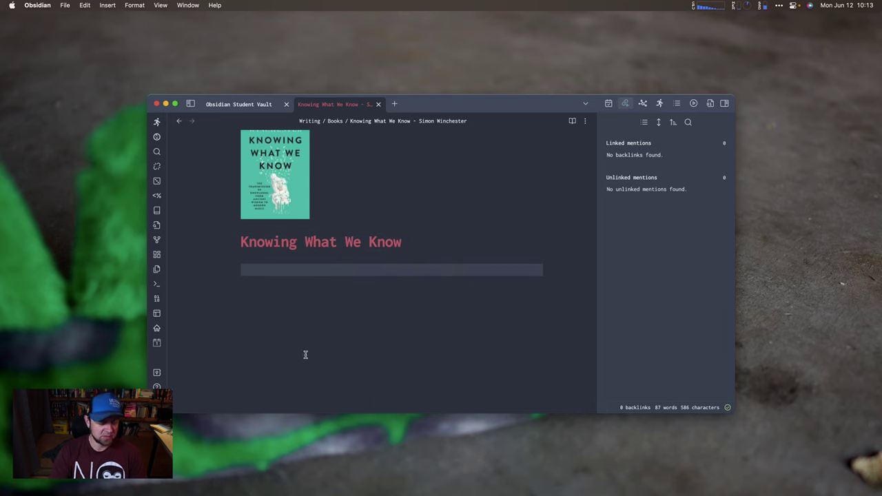
Try a 'book' command and a [[some other book link, then open a new blank tab.
key("super+p")
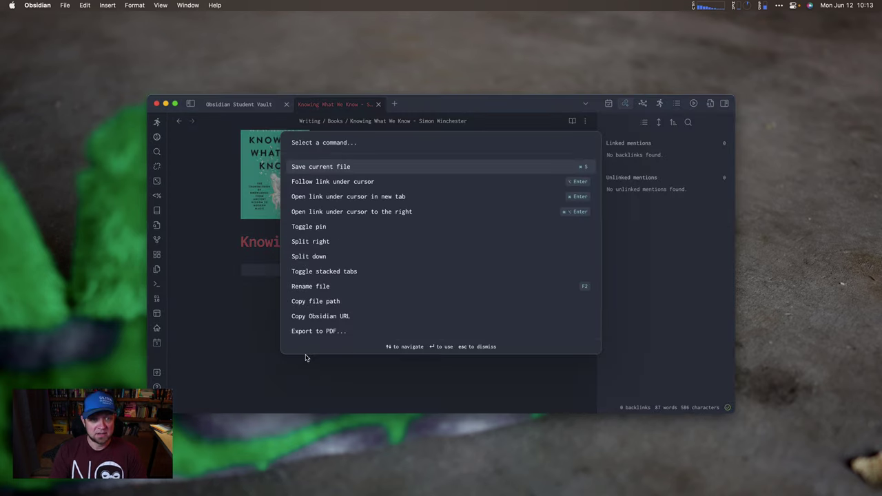
type("book")
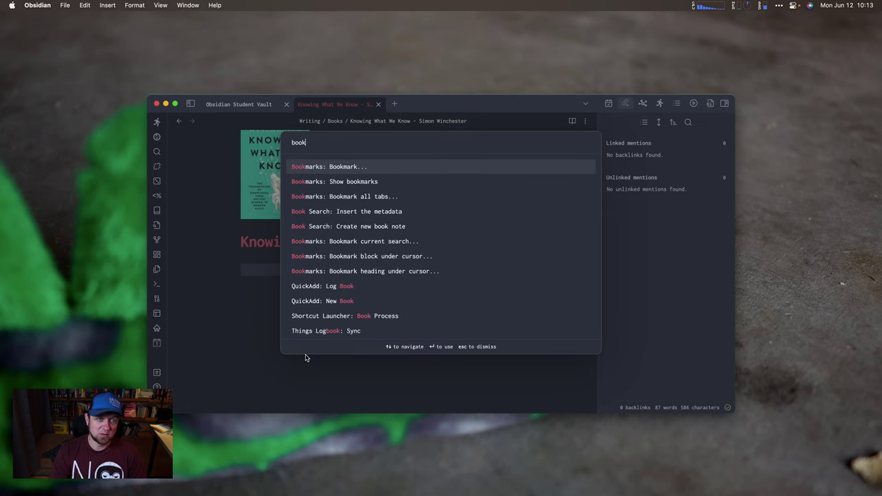
key("Return")
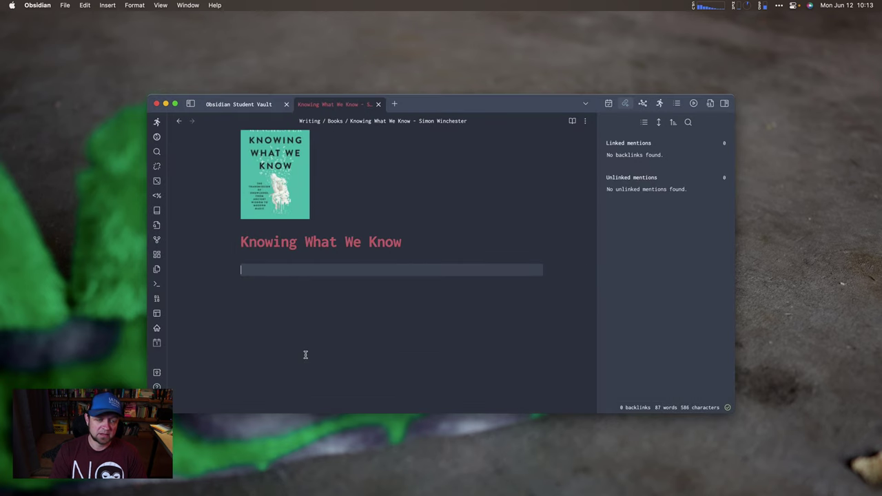
type("[[some other bo")
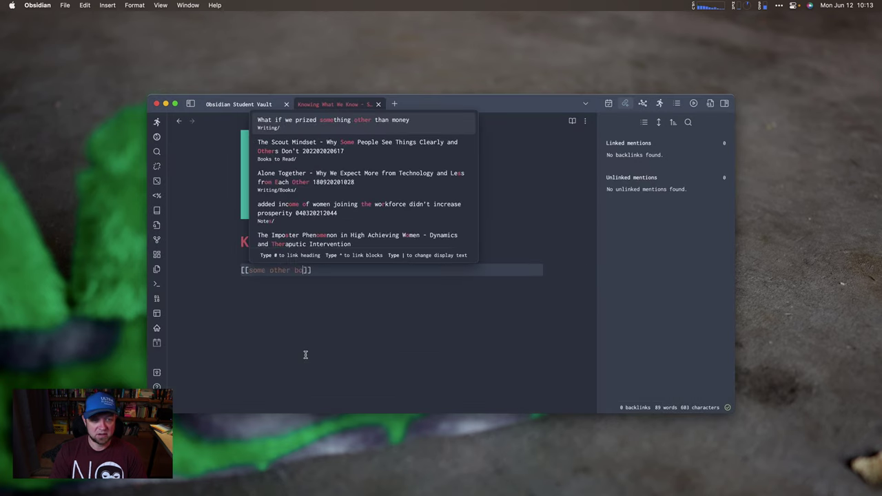
type("ok")
key("BackSpace")
key("BackSpace")
key("BackSpace")
key("BackSpace")
key("BackSpace")
key("BackSpace")
key("BackSpace")
key("BackSpace")
key("BackSpace")
key("BackSpace")
key("BackSpace")
key("BackSpace")
key("BackSpace")
key("BackSpace")
key("BackSpace")
key("BackSpace")
key("BackSpace")
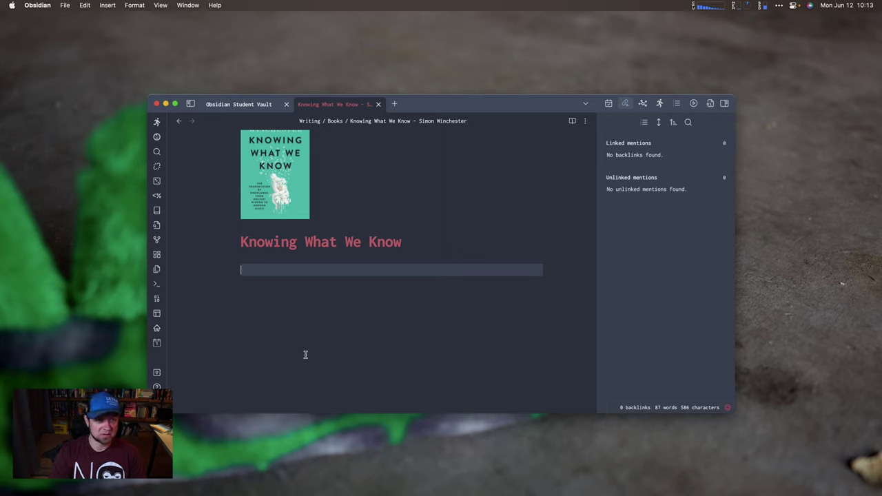
key("super+t")
Create a book note for The Other Book by searching 'some other book' in Book Search.
key("super+p")
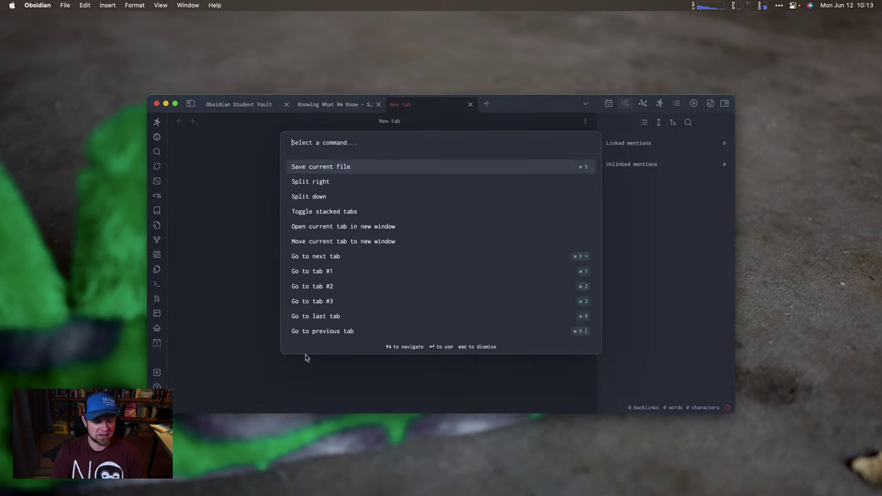
type("book search")
key("Down")
key("Return")
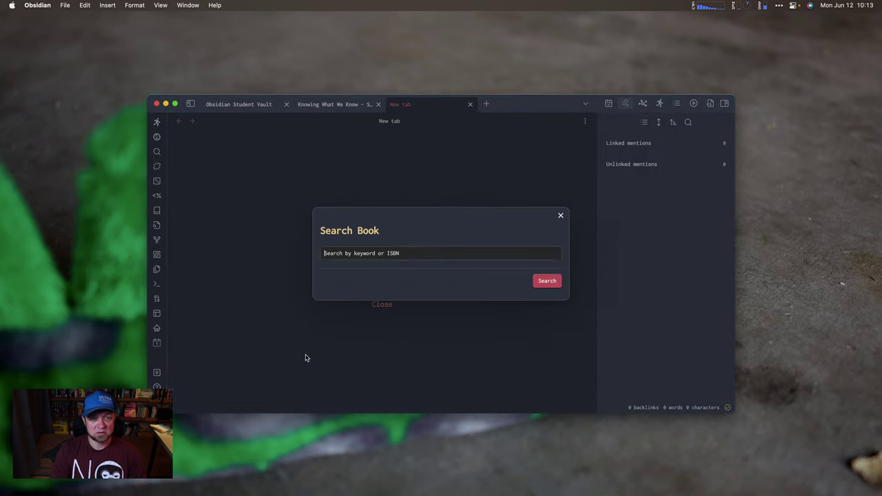
type("some other book")
key("Return")
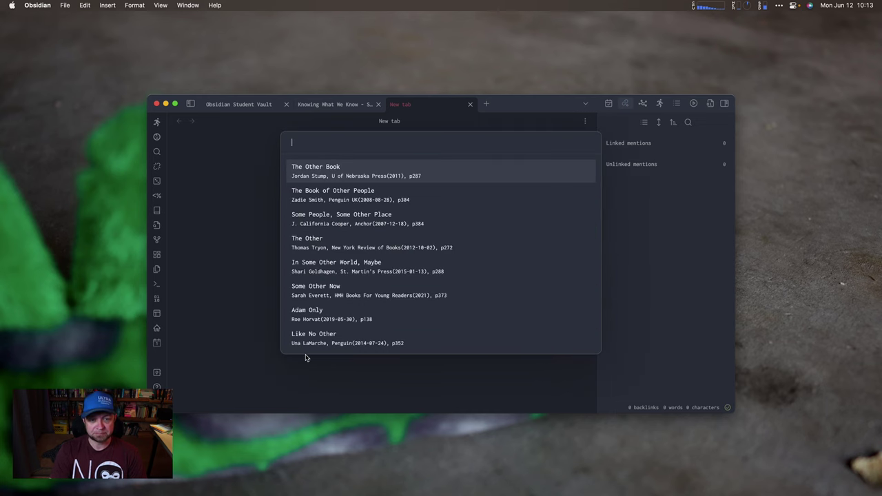
left_click(330, 174)
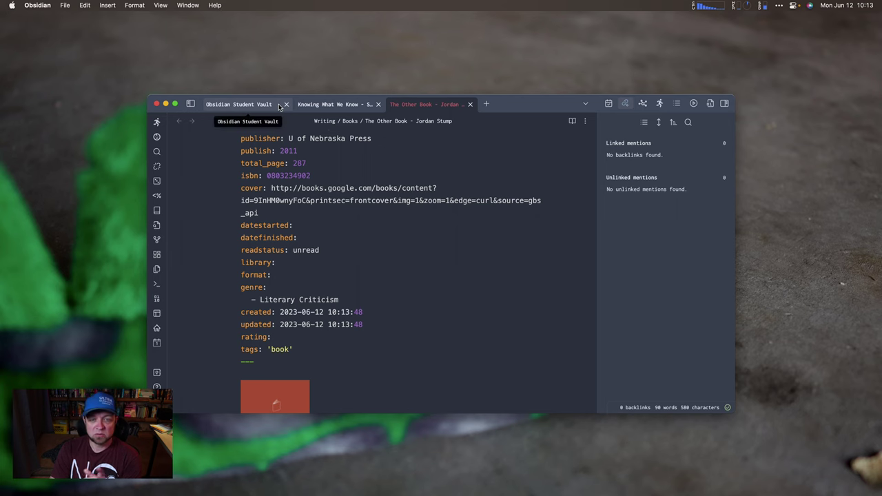
Switch between The Other Book window and the Student Demo Vault window, expanding 030 - Notes.
left_click_drag(513, 103, 577, 72)
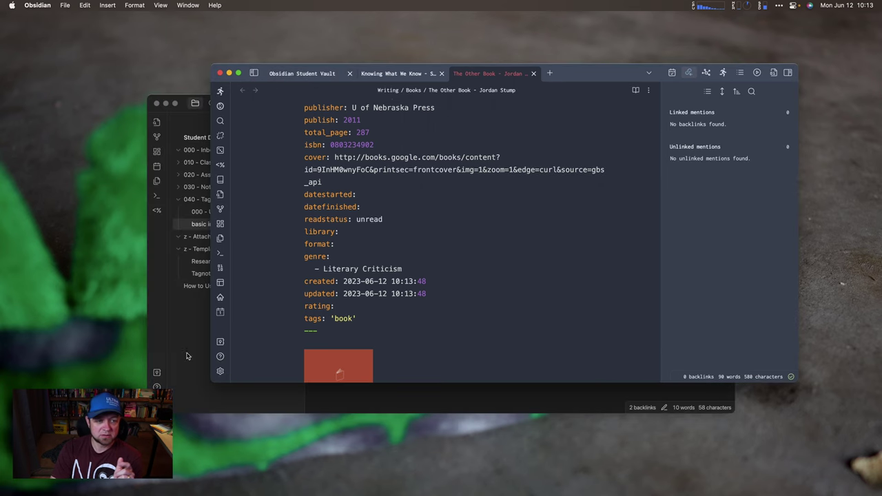
left_click(195, 339)
left_click(179, 188)
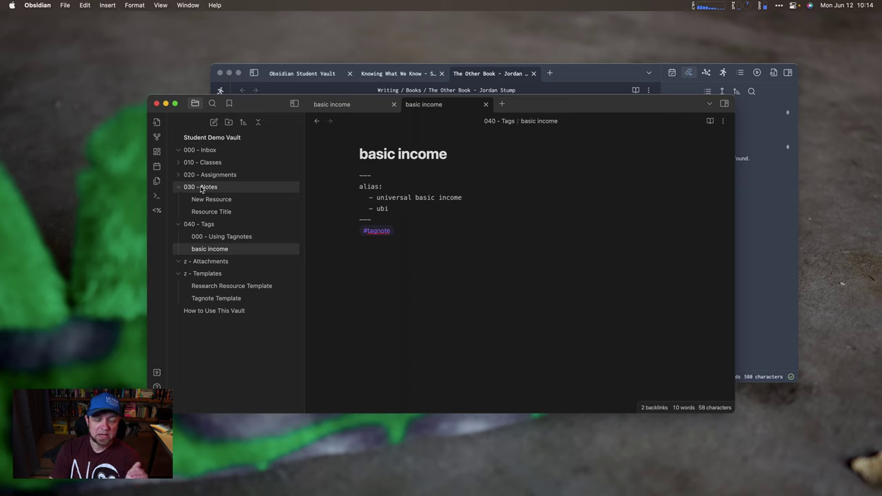
left_click(627, 75)
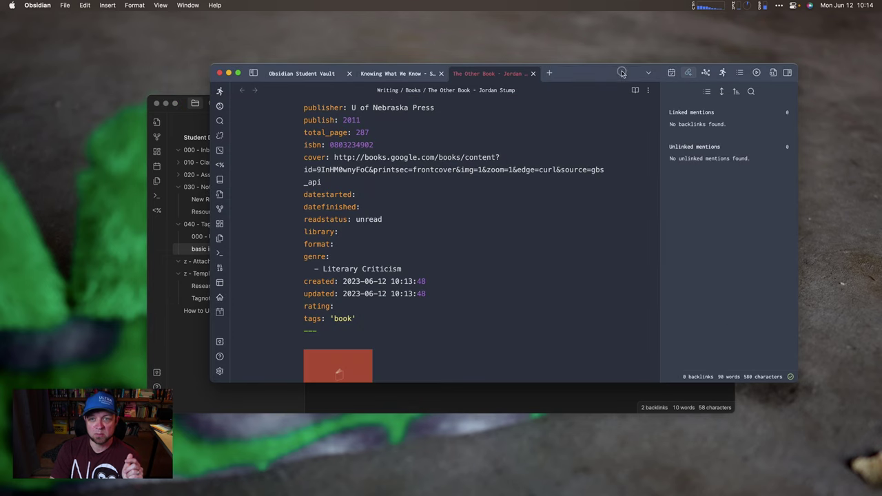
scroll(436, 266, "up", 5)
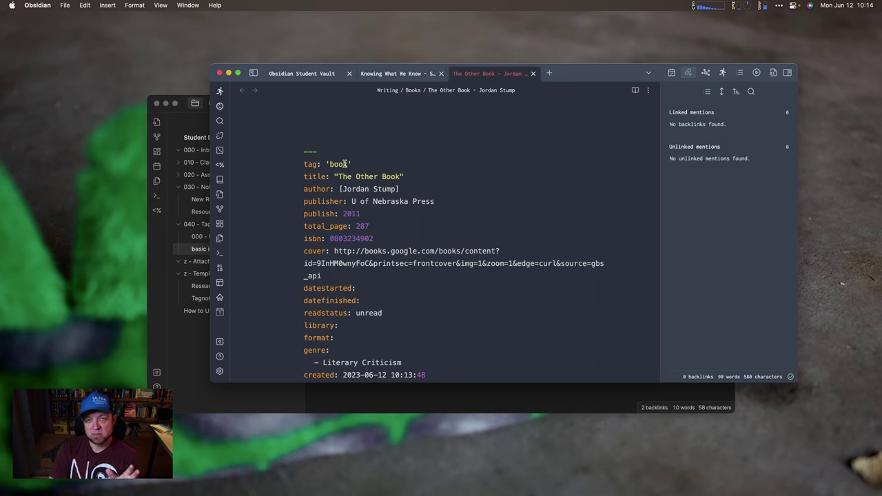
left_click(199, 367)
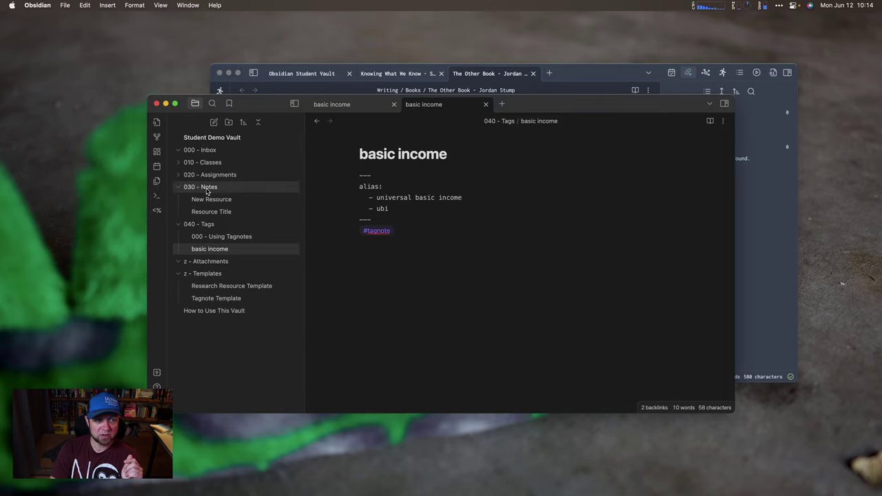
left_click(779, 237)
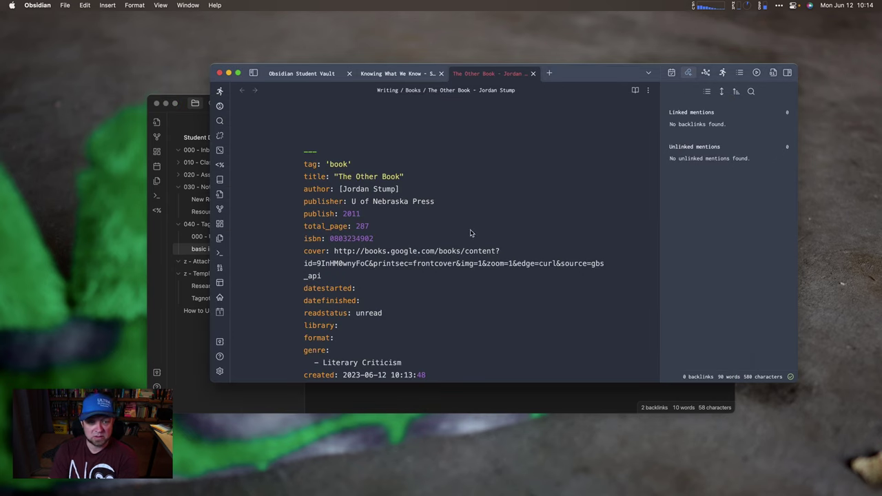
scroll(468, 240, "down", 3)
In Knowing What We Know, add a trial link '[[The Other Book]] pg 123', then delete that line.
left_click(409, 73)
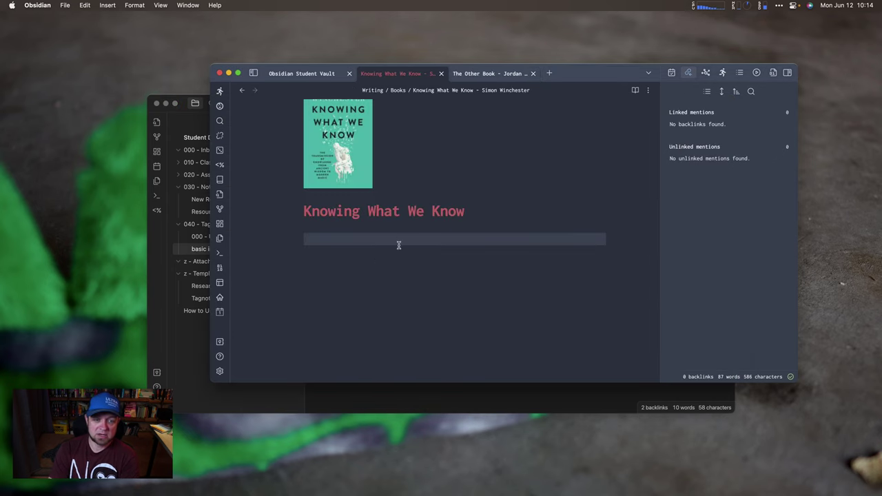
type("[[")
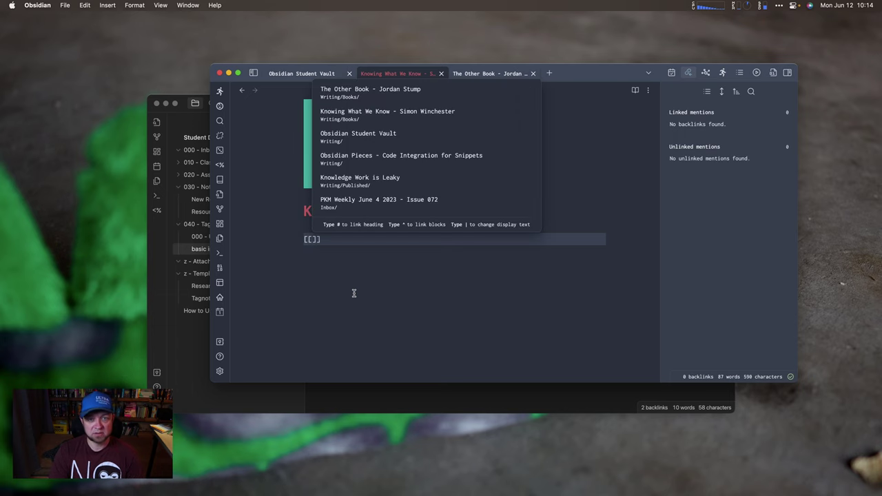
type("the other boo")
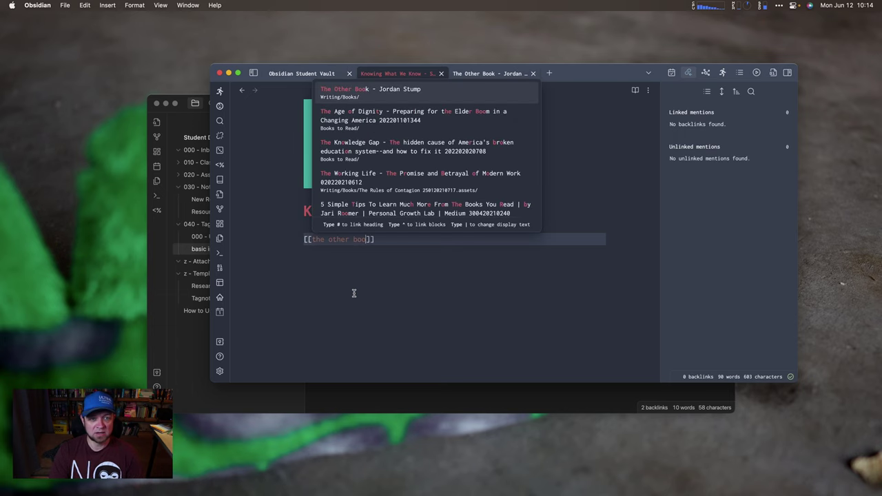
key("Return")
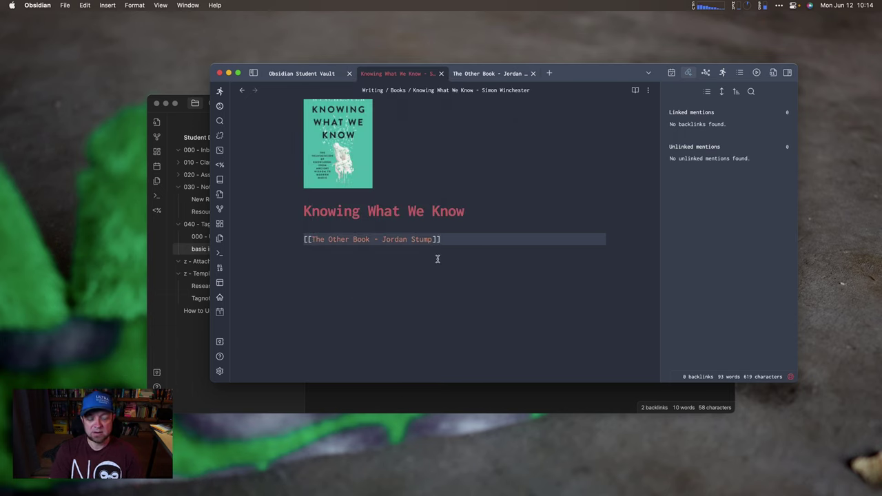
type("pg 123")
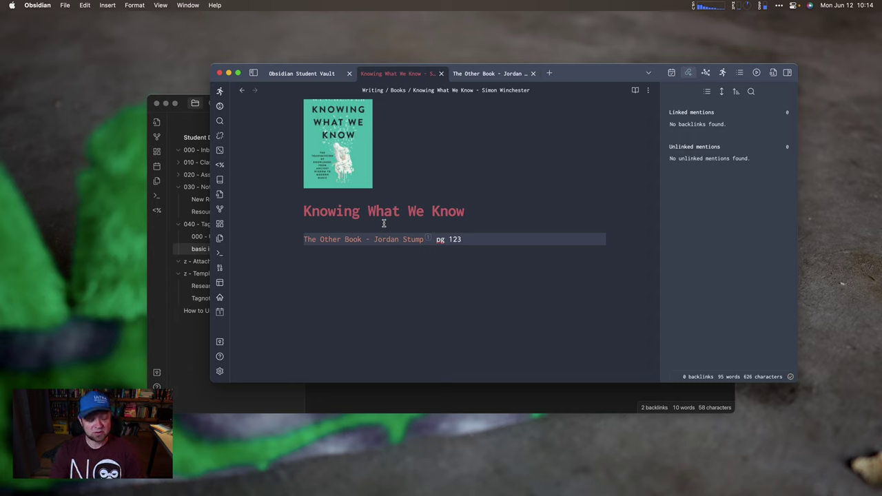
key("super+shift+Left")
key("BackSpace")
key("BackSpace")
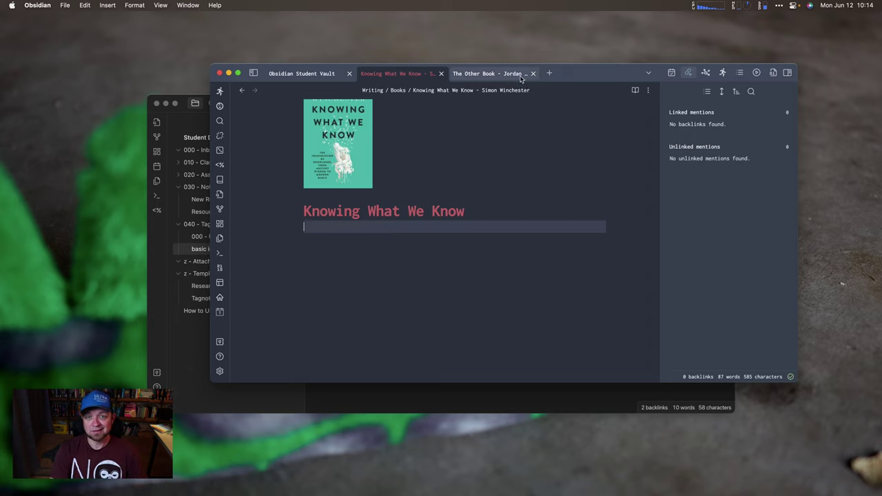
Delete The Other Book note file.
left_click(514, 74)
key("super+BackSpace")
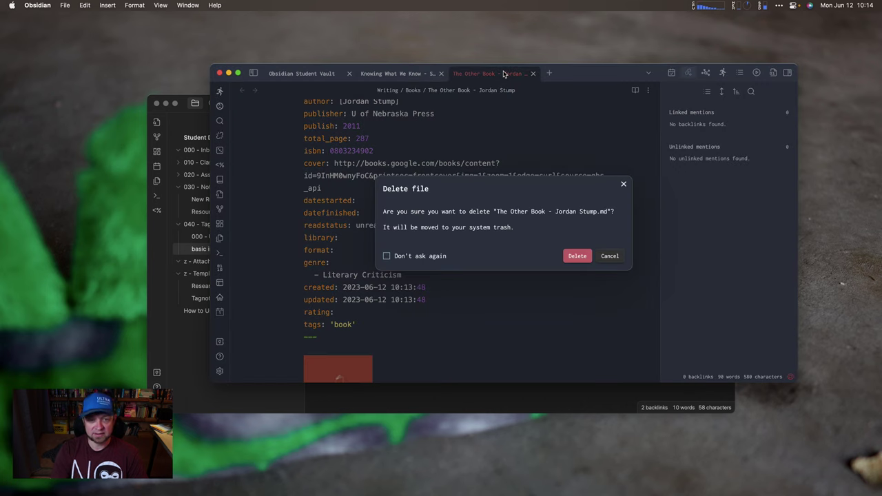
left_click(578, 257)
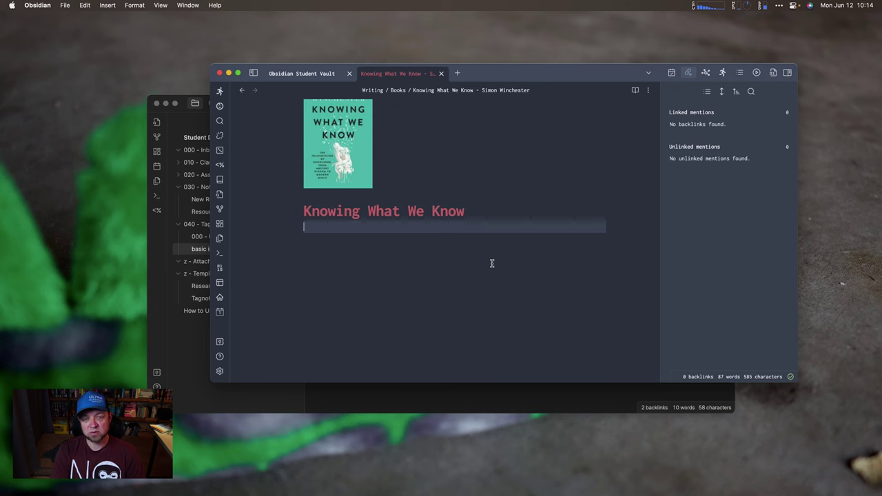
Browse the Readwise Official plugin's options in Settings, then close Settings.
key("super+comma")
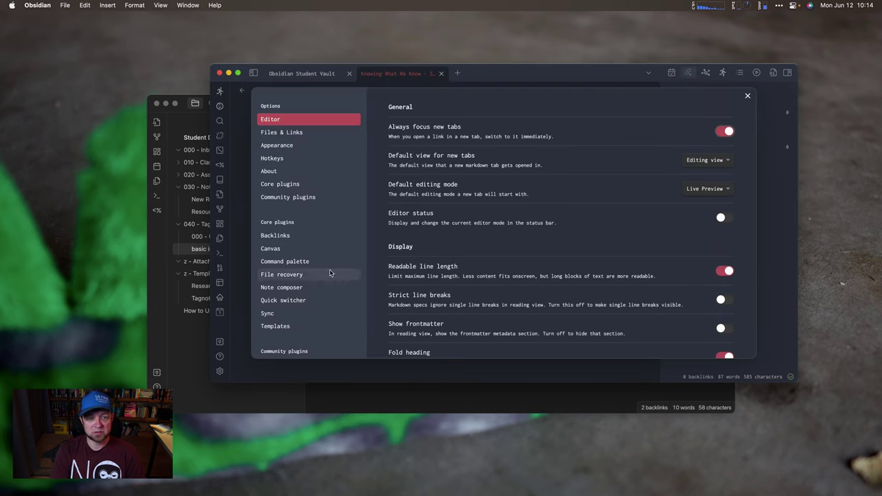
scroll(281, 309, "down", 10)
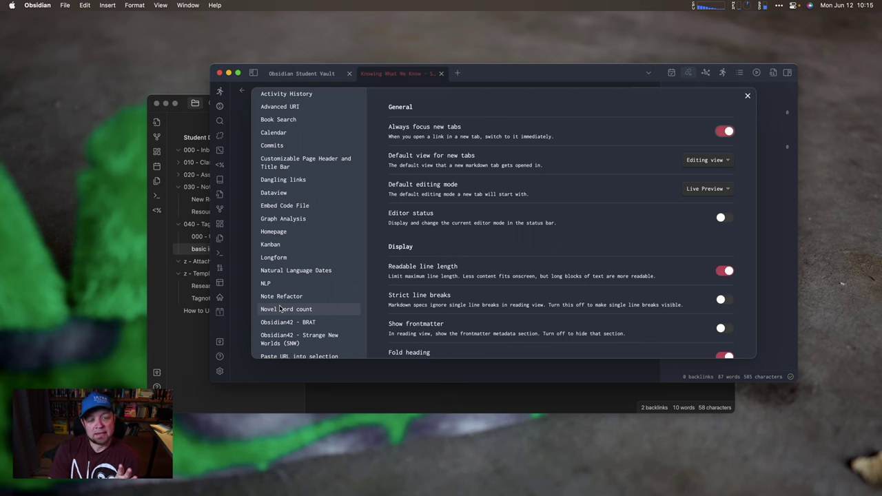
scroll(280, 309, "down", 5)
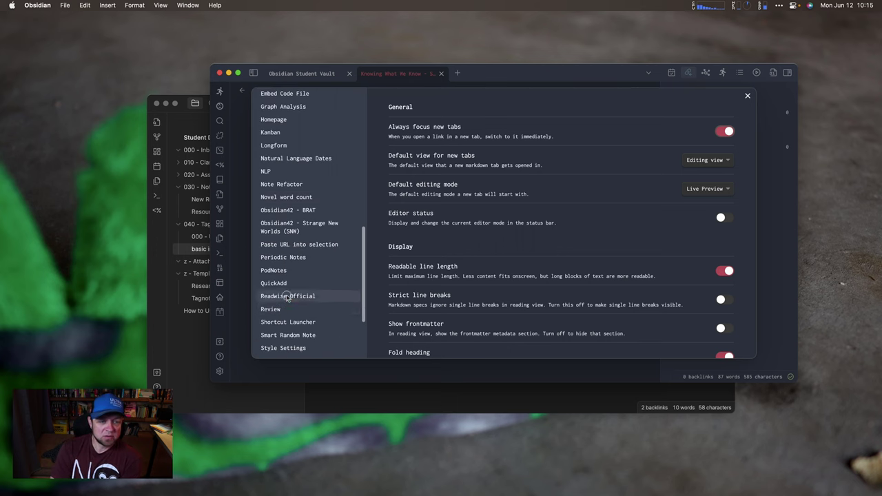
left_click(287, 296)
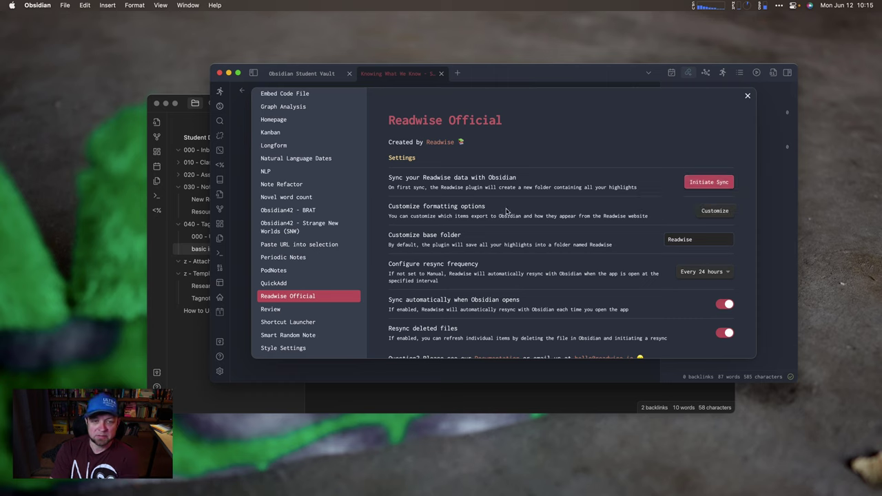
scroll(571, 237, "down", 2)
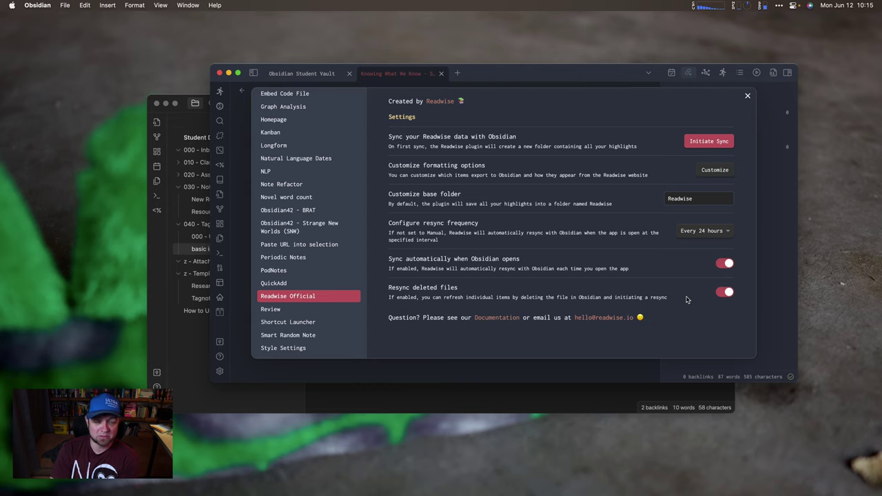
left_click(748, 96)
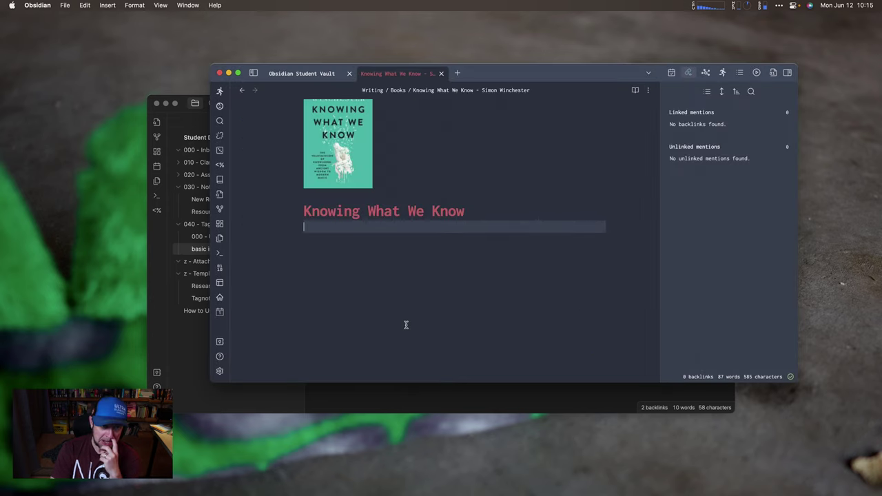
Open the Readwise/Books/Deep Work note from the 'deep work' quick-switcher results.
key("cmd+o")
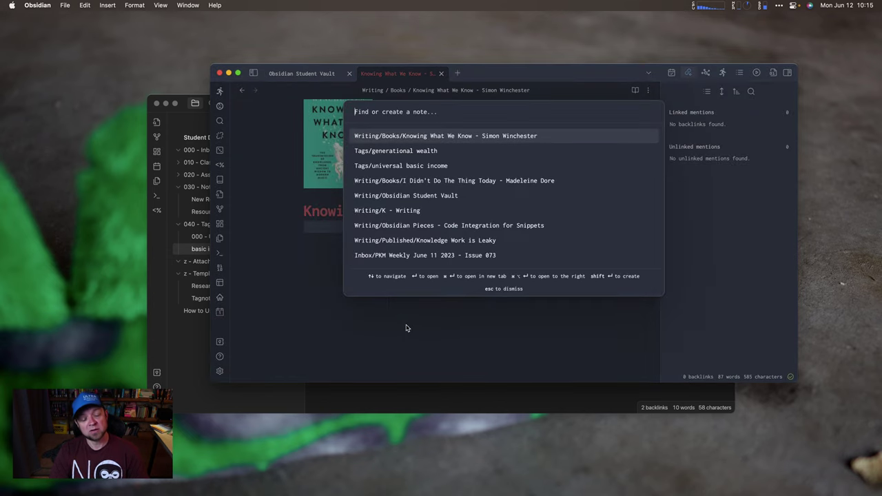
type("deep work")
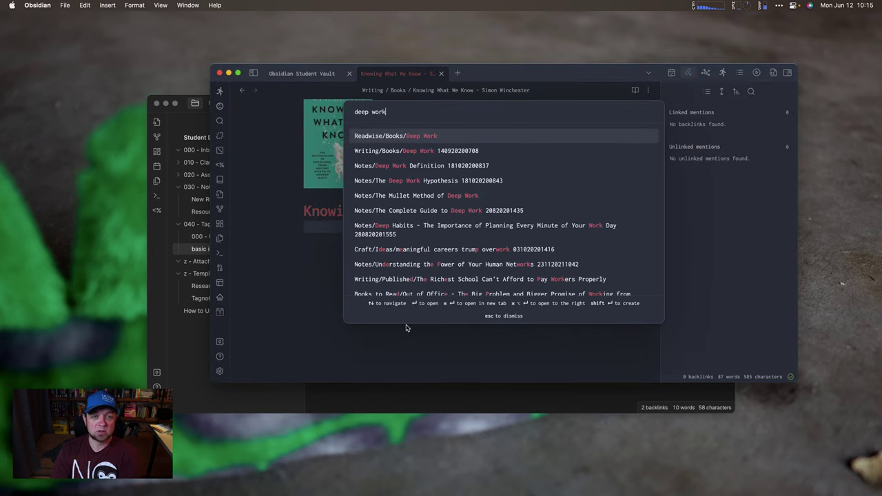
key("Down")
key("Up")
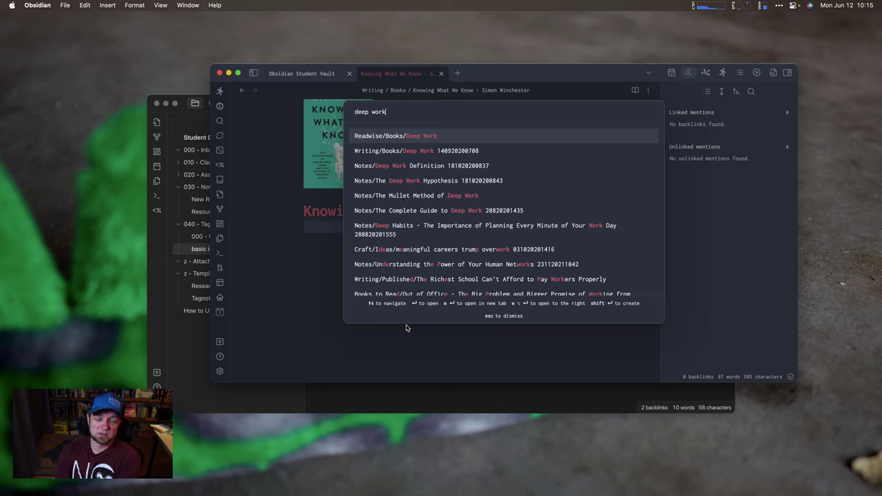
key("Down")
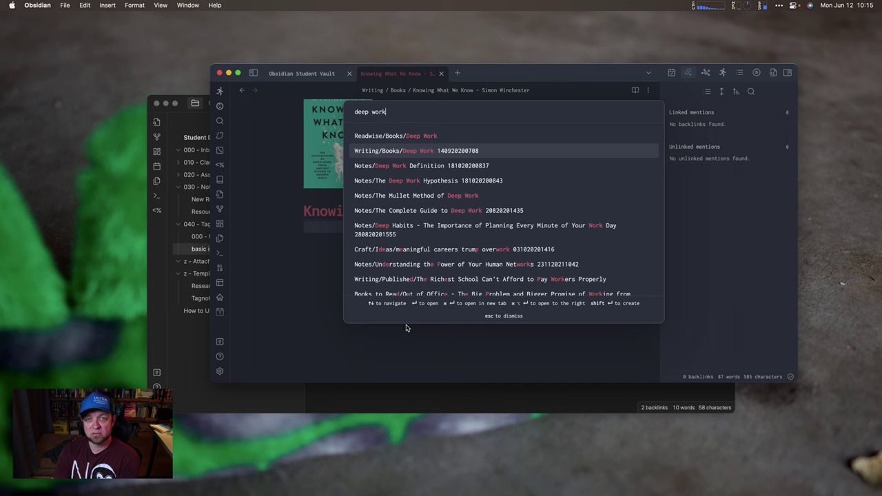
key("Up")
key("Return")
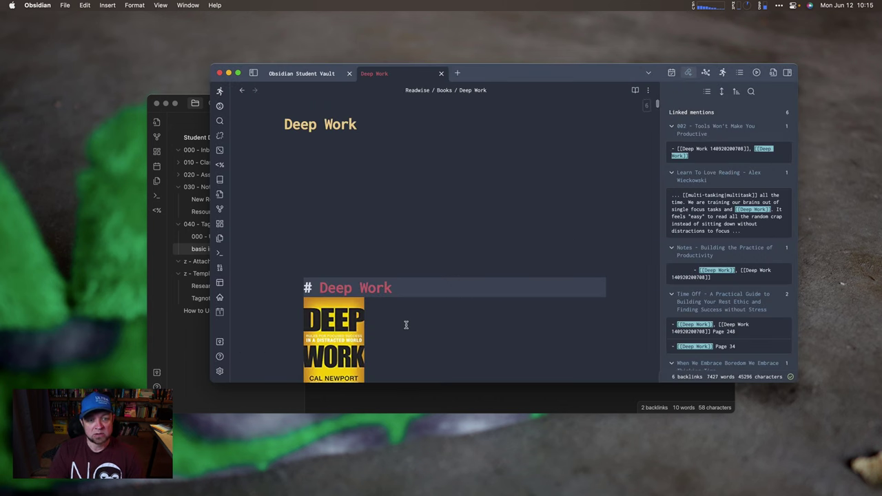
Scroll through Deep Work's highlights and select the note line under the first highlight.
scroll(509, 273, "down", 10)
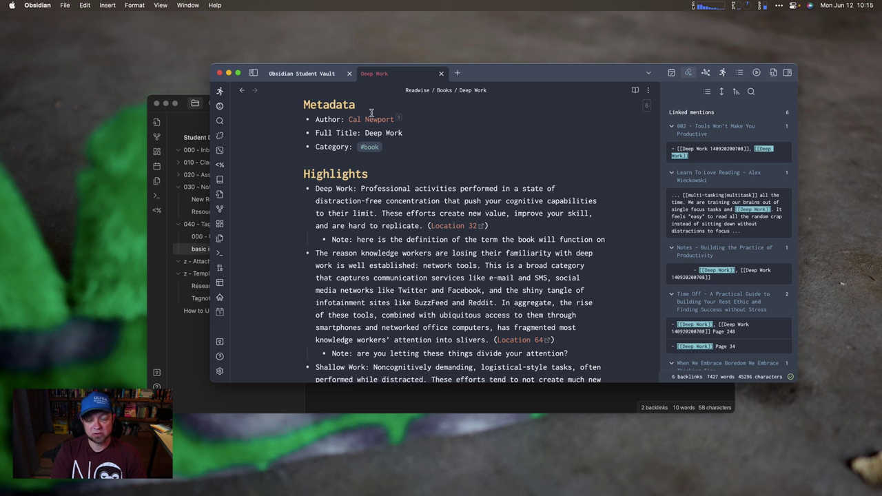
scroll(430, 297, "down", 2)
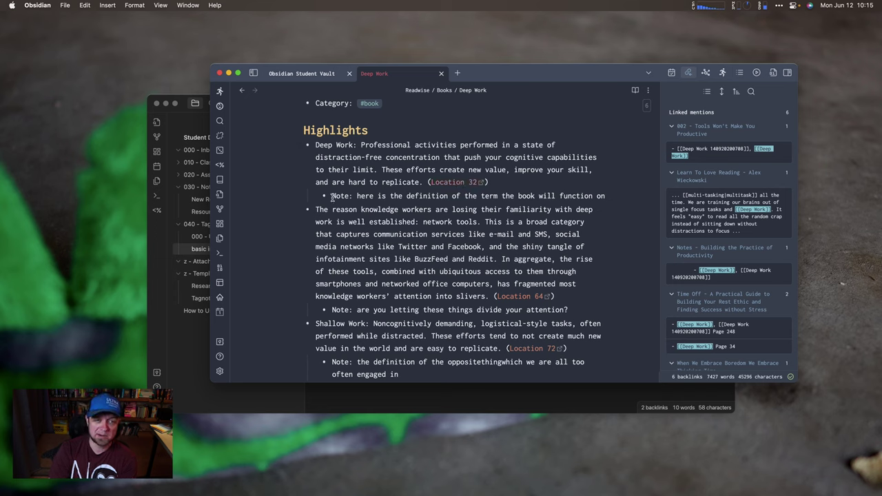
left_click_drag(332, 197, 609, 194)
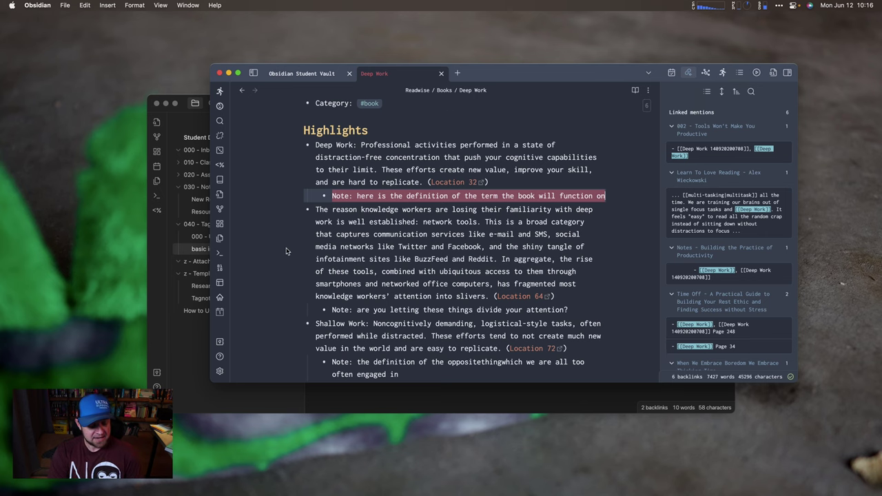
key("super+comma")
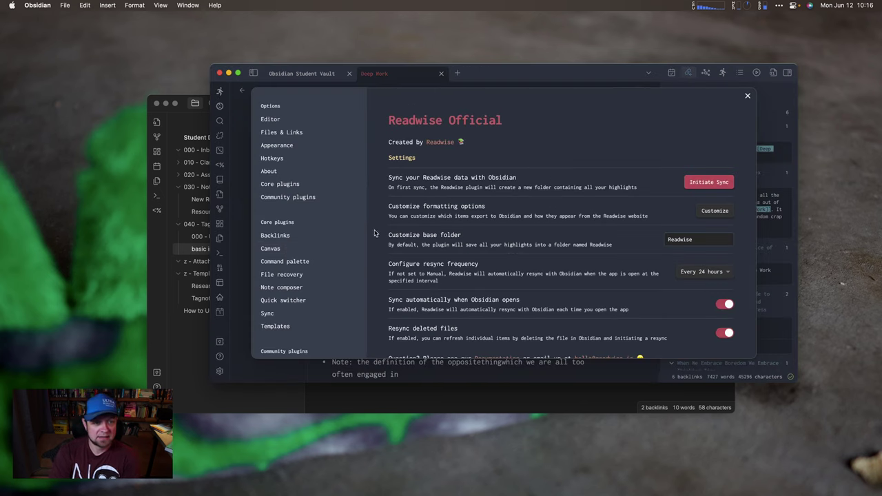
Browse the Templater plugin's options, close Settings, and switch to the Student Demo Vault window.
scroll(276, 331, "down", 10)
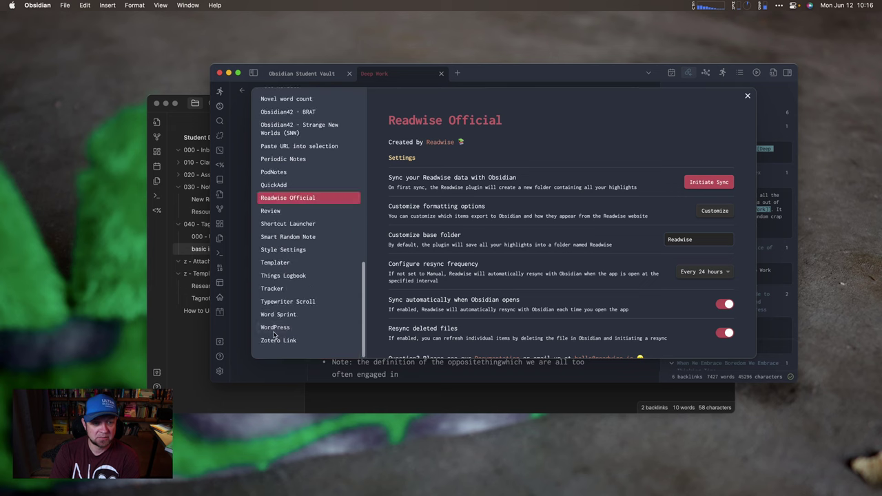
left_click(278, 262)
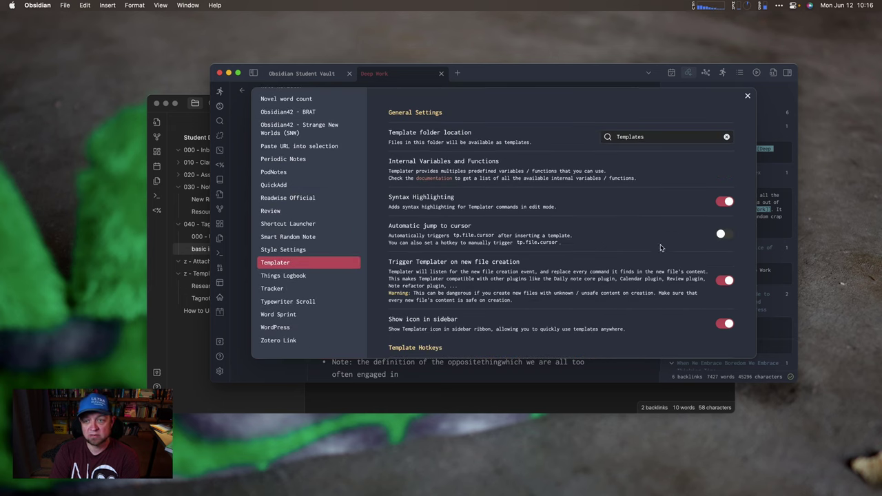
scroll(661, 248, "down", 5)
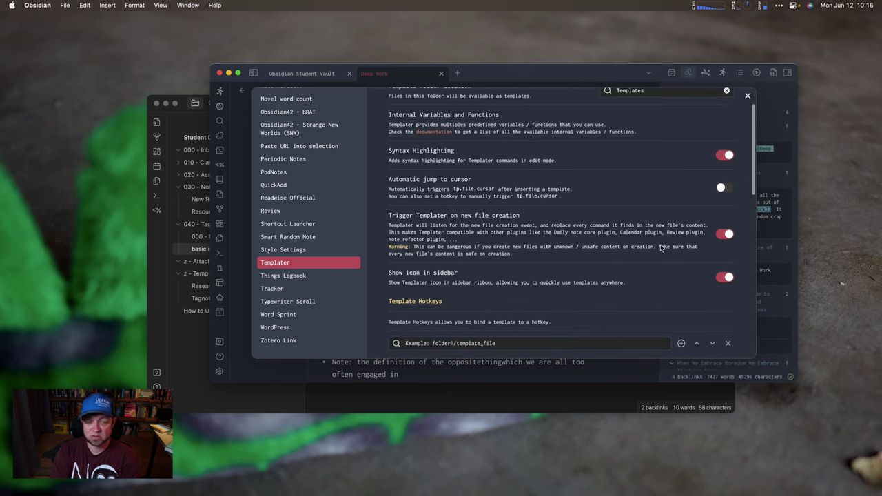
scroll(545, 311, "down", 5)
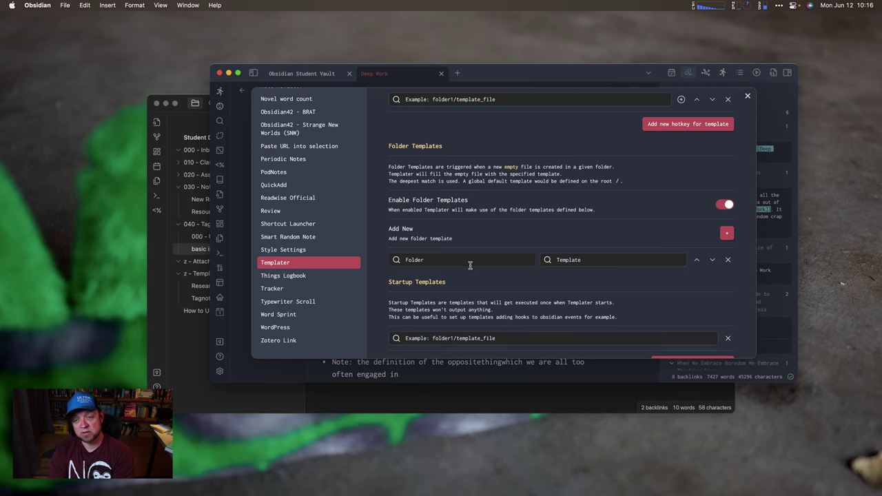
scroll(470, 265, "down", 2)
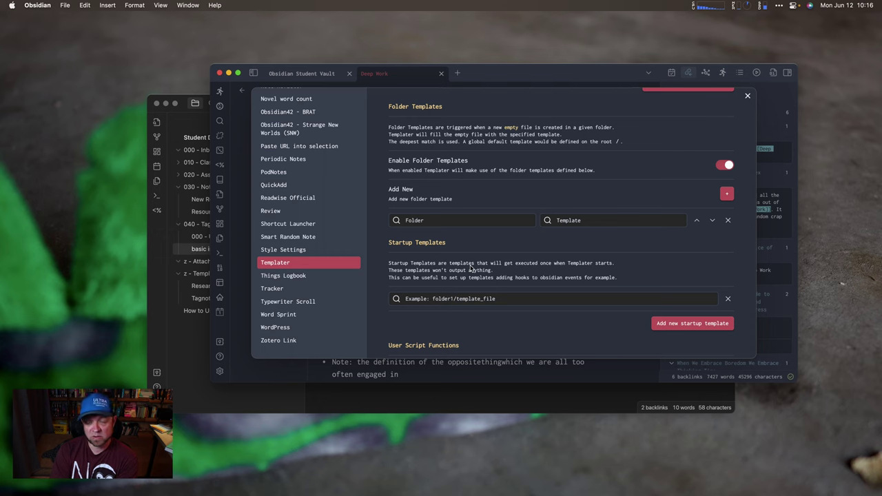
scroll(471, 269, "down", 5)
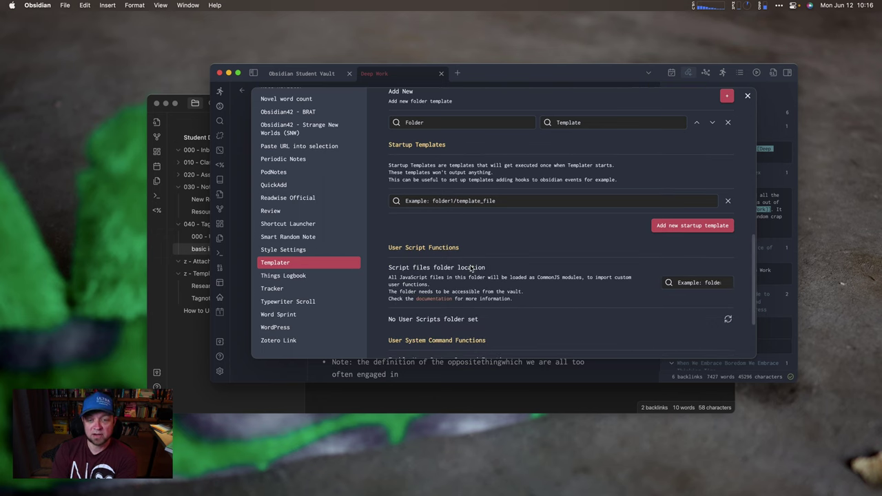
left_click(748, 98)
left_click(182, 372)
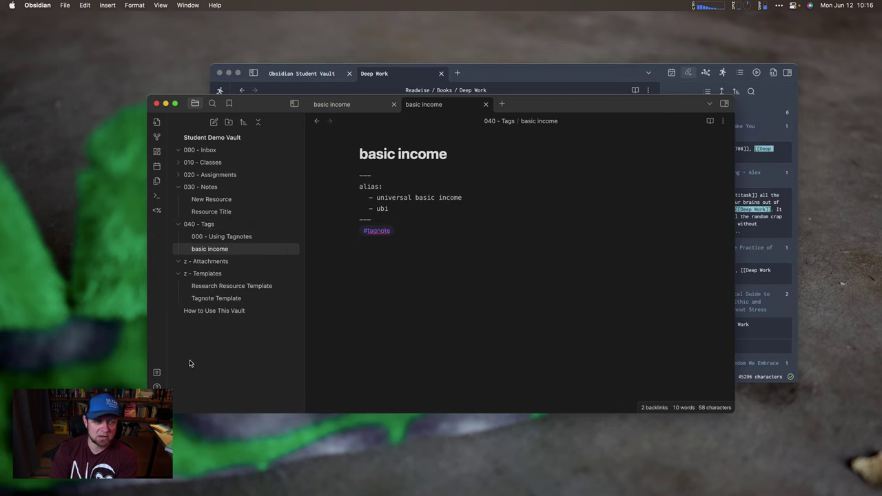
Open Research Resource Template and collapse the 030 - Notes, 040 - Tags and z - Templates folders.
left_click(205, 286)
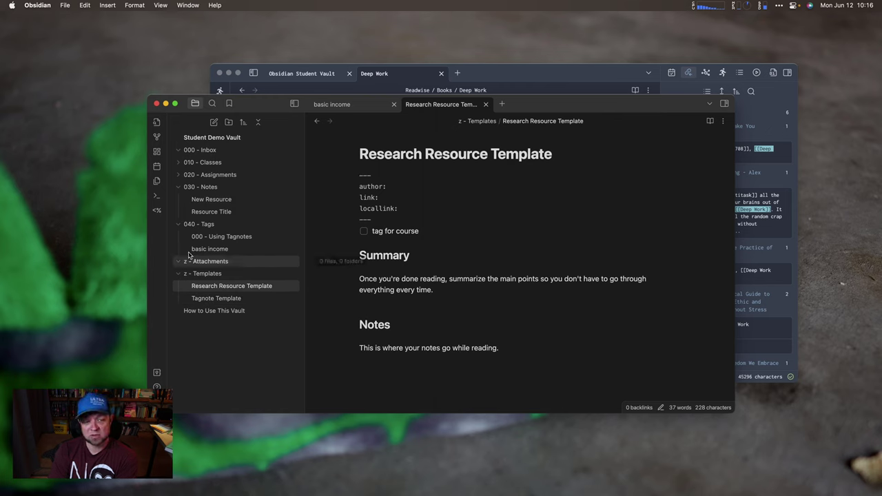
left_click(178, 187)
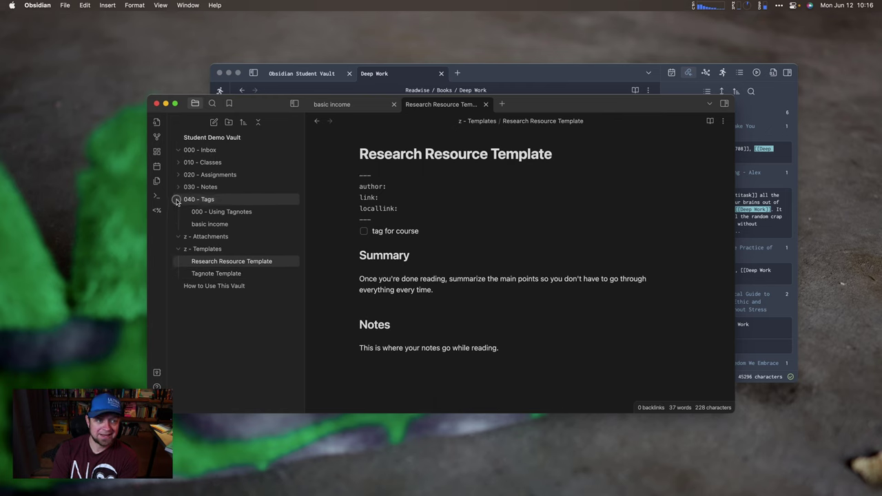
left_click(178, 199)
left_click(179, 224)
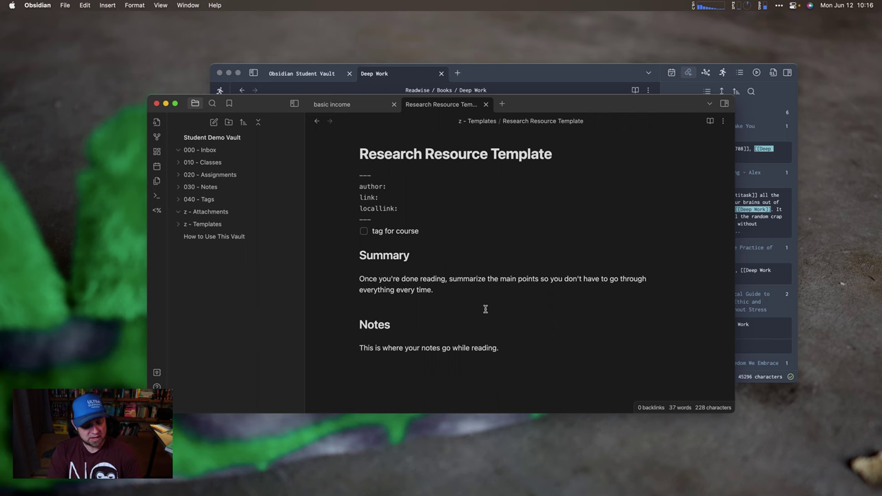
Turn on community plugins and review the installed plugins list.
key("super+comma")
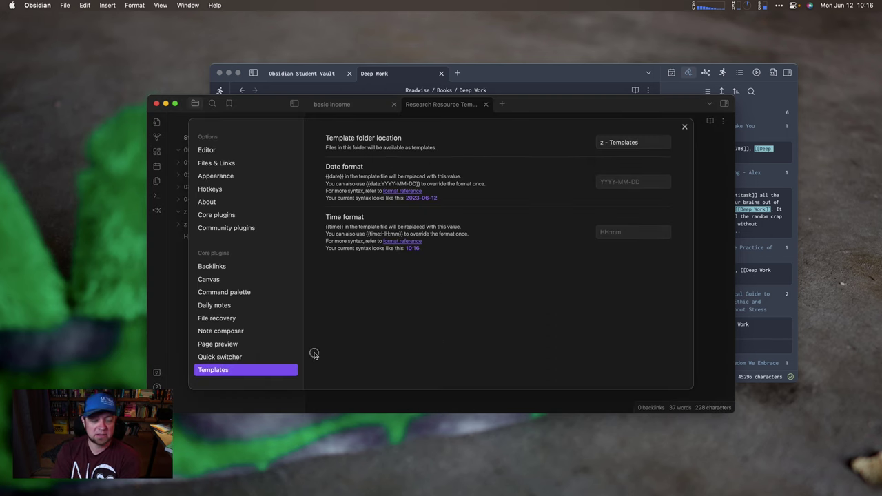
left_click(228, 229)
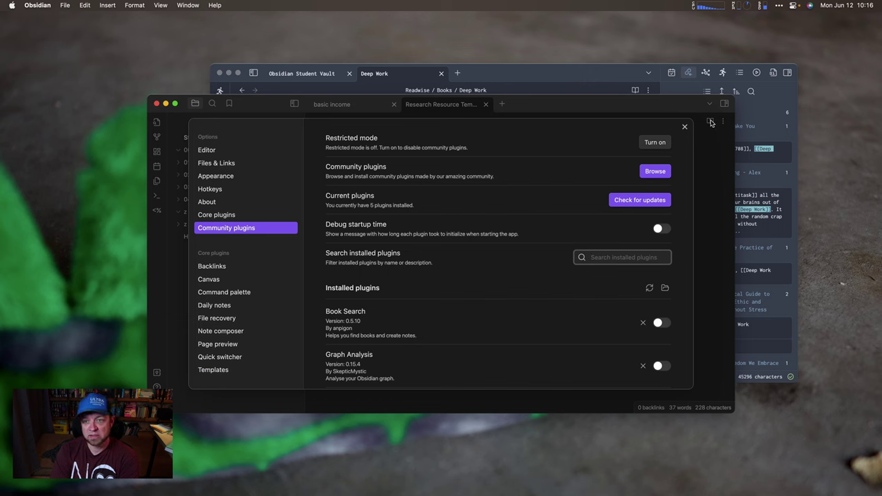
left_click(658, 142)
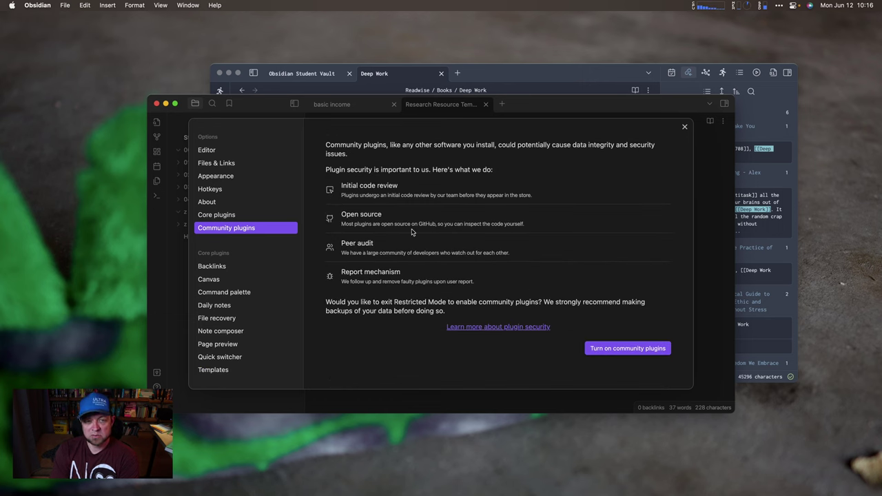
left_click(651, 350)
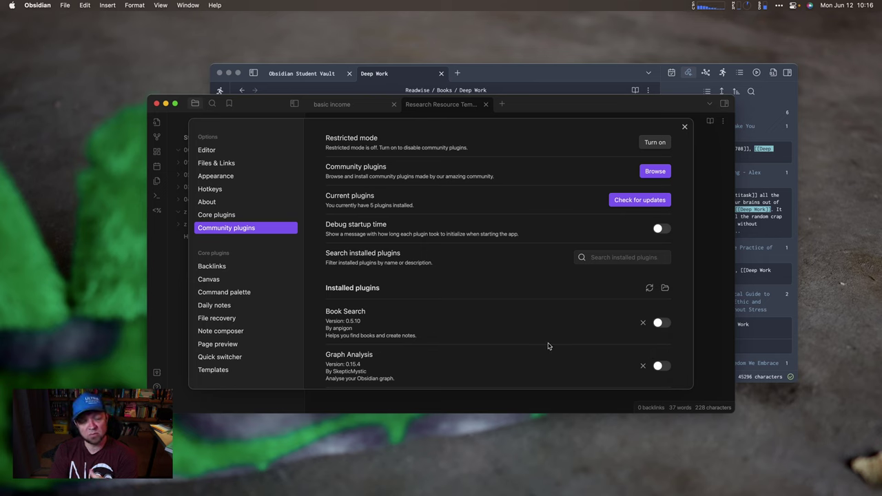
scroll(548, 346, "down", 5)
scroll(548, 346, "down", 1)
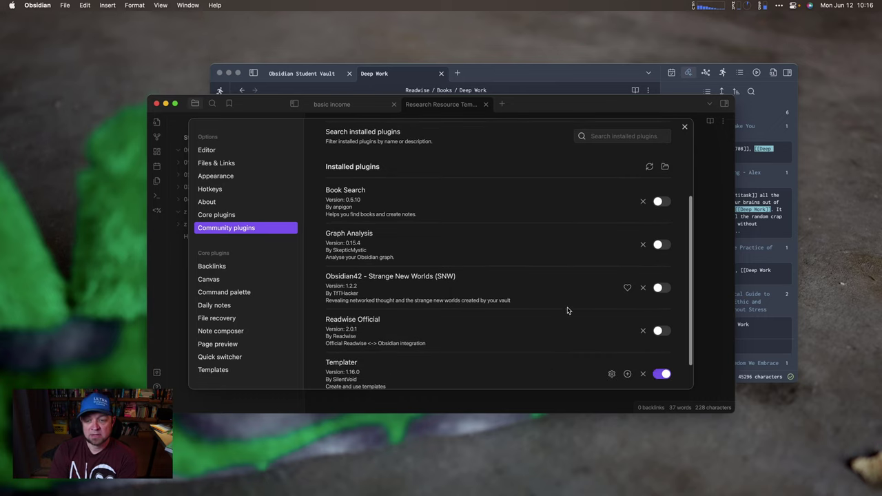